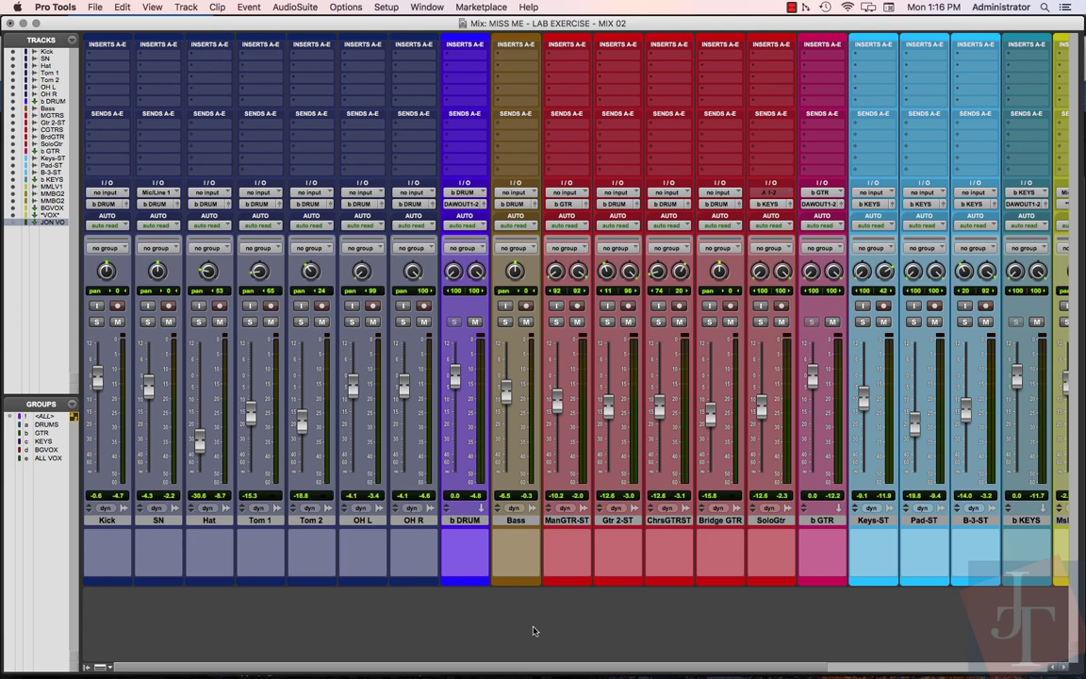
Step: Select the Kick track using its nameplate at the bottom of the mixer strip
{"action": "left_click", "coordinate": [106, 520]}
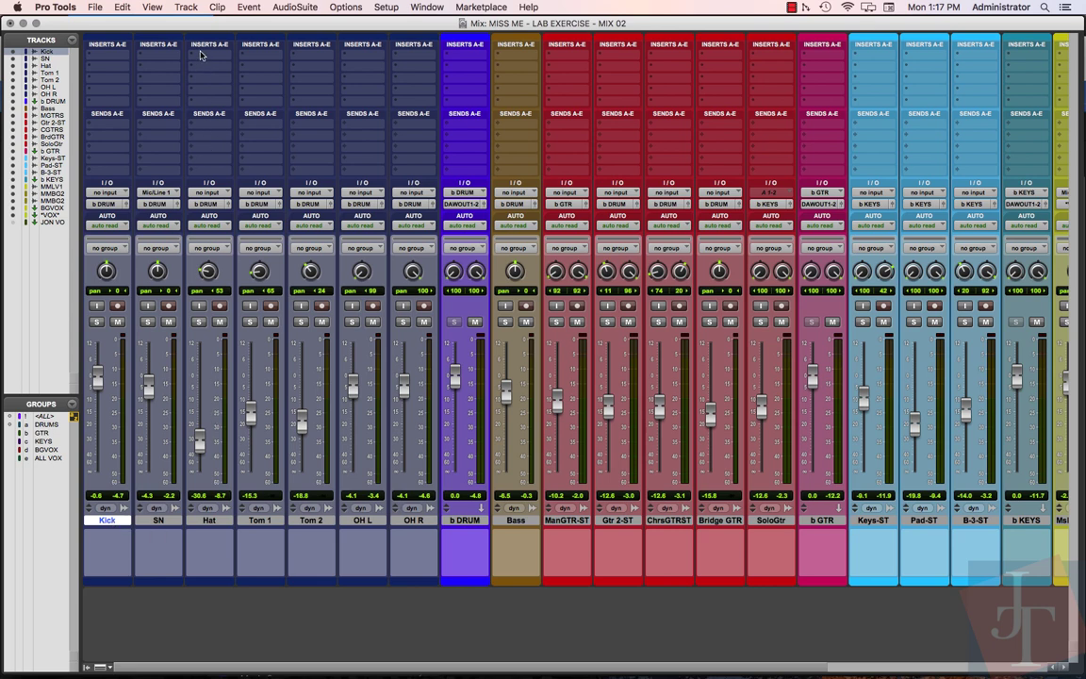
Step: Create a new mono Aux Input track right after Kick with Cmd+Shift+N
{"action": "left_click", "coordinate": [191, 11]}
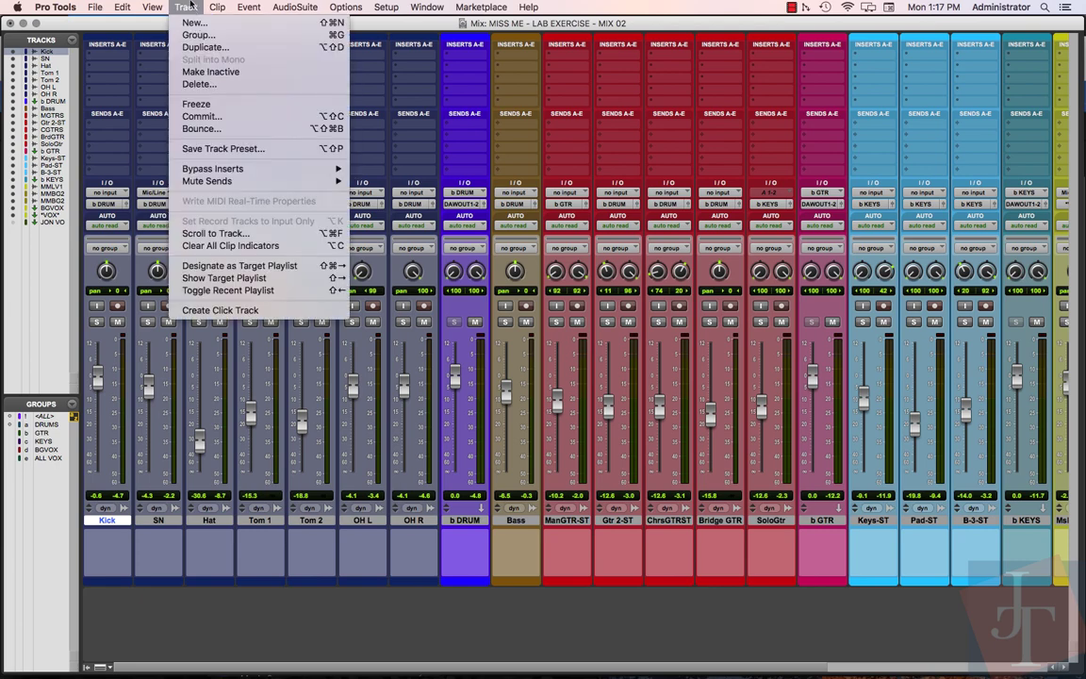
{"action": "left_click", "coordinate": [175, 8]}
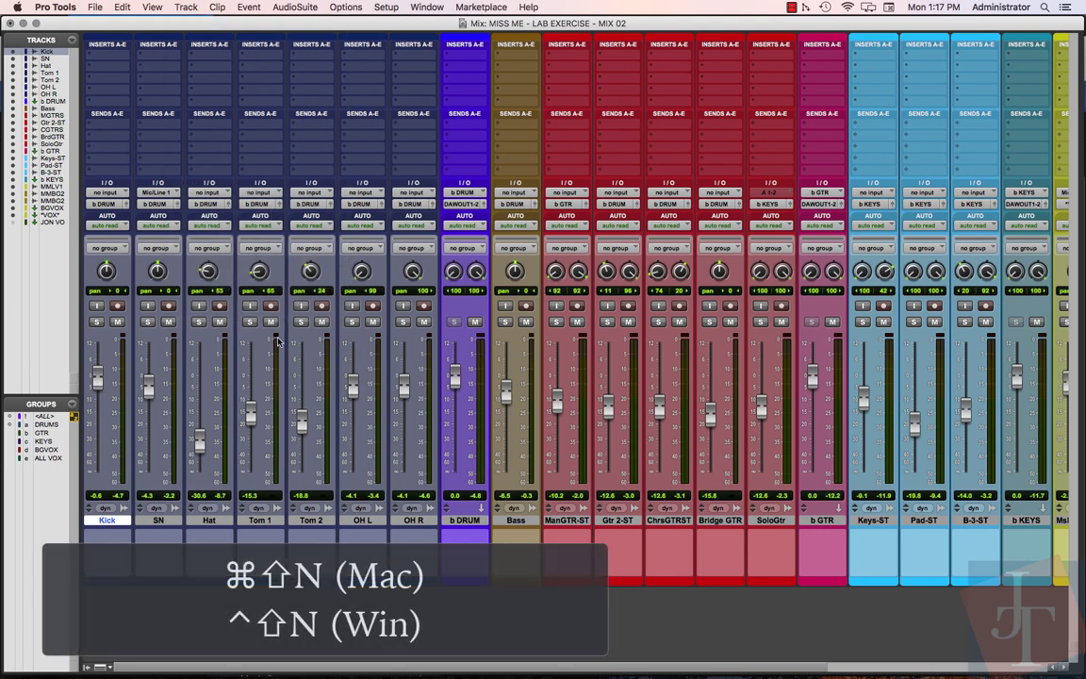
{"action": "key", "text": "super+shift+n"}
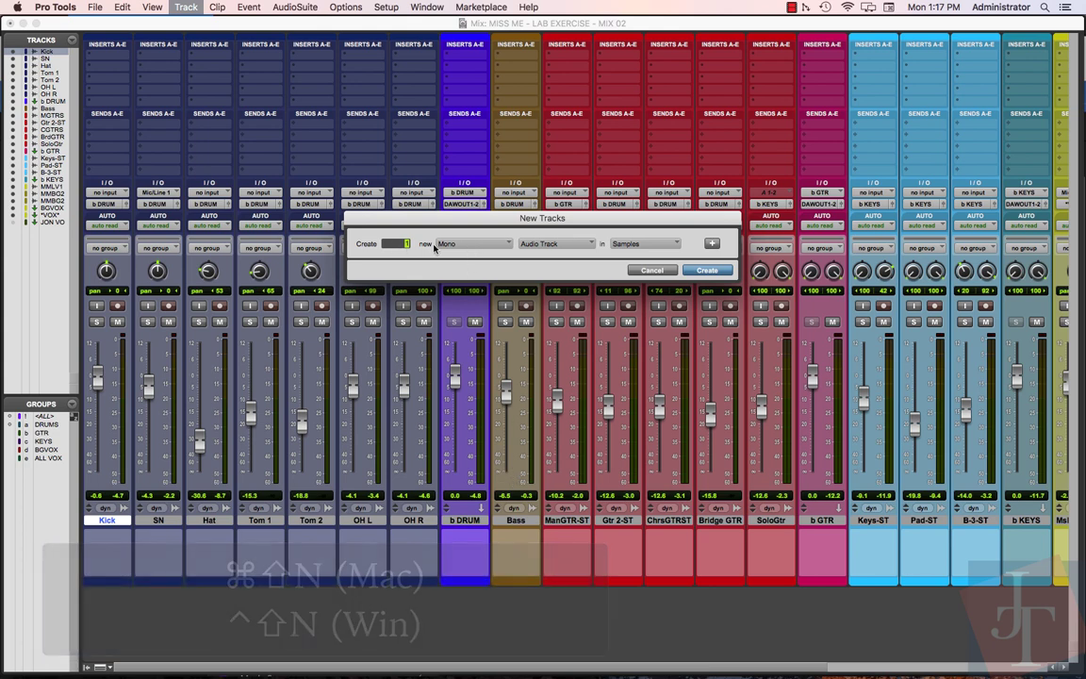
{"action": "left_click", "coordinate": [547, 243]}
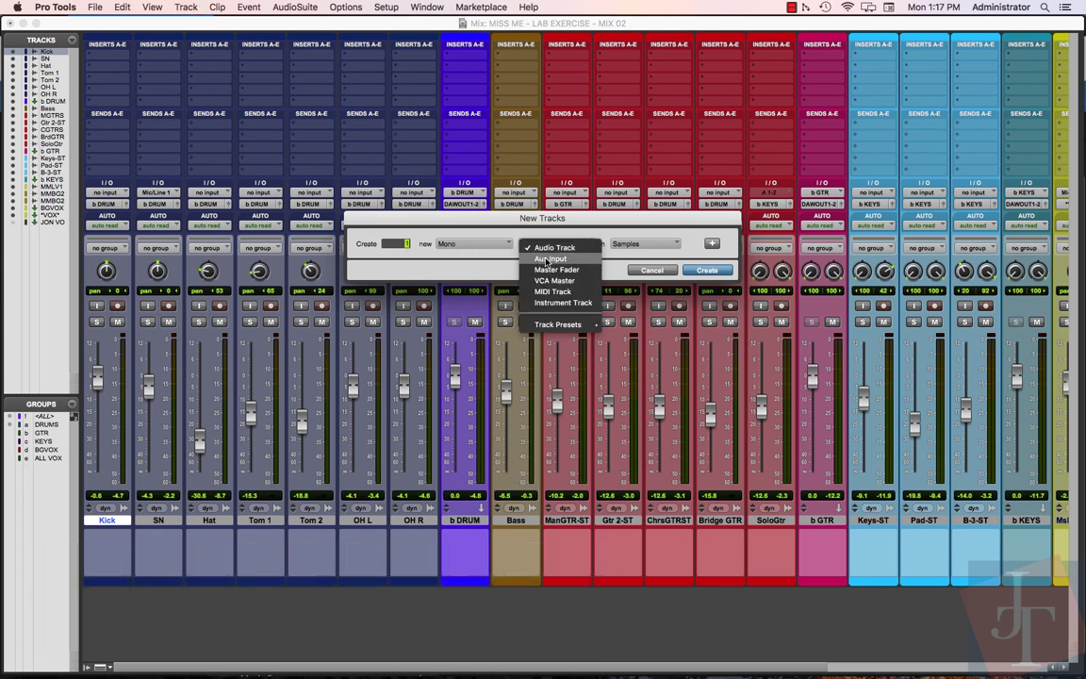
{"action": "left_click", "coordinate": [589, 257]}
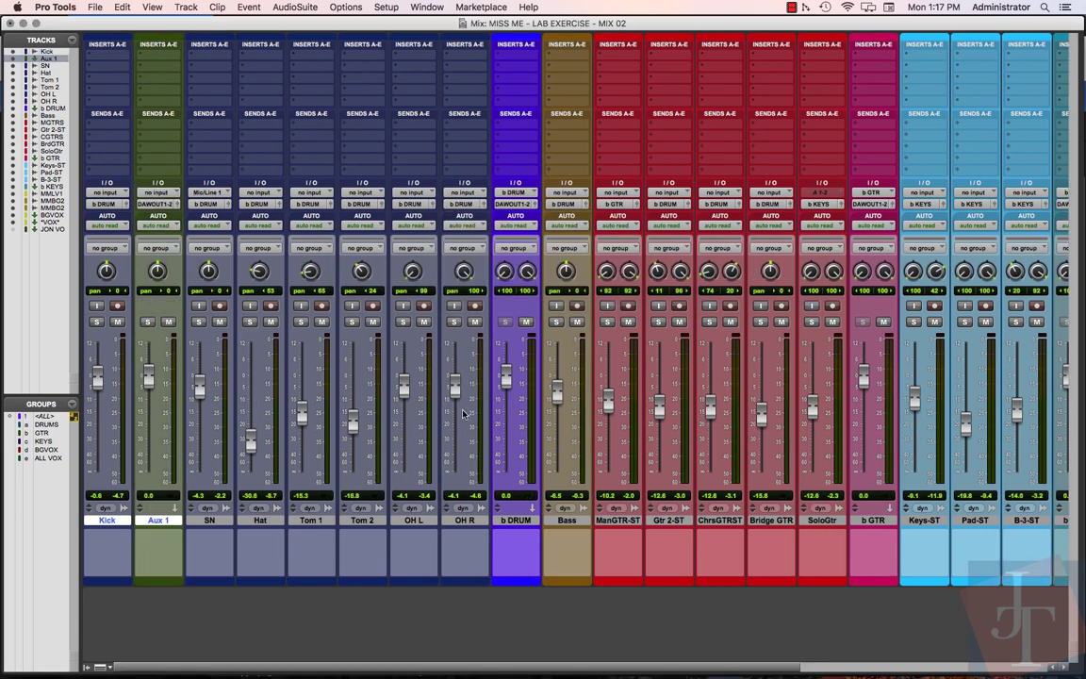
{"action": "key", "text": "Return"}
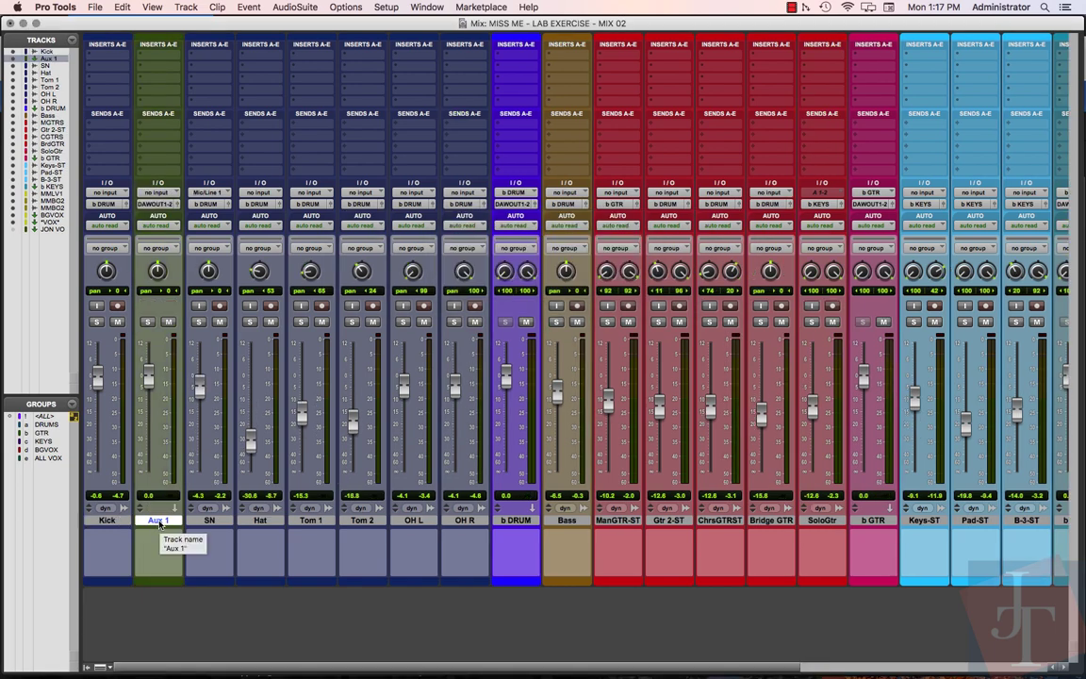
Step: Rename the new 'Aux 1' track to //KD
{"action": "double_click", "coordinate": [158, 521]}
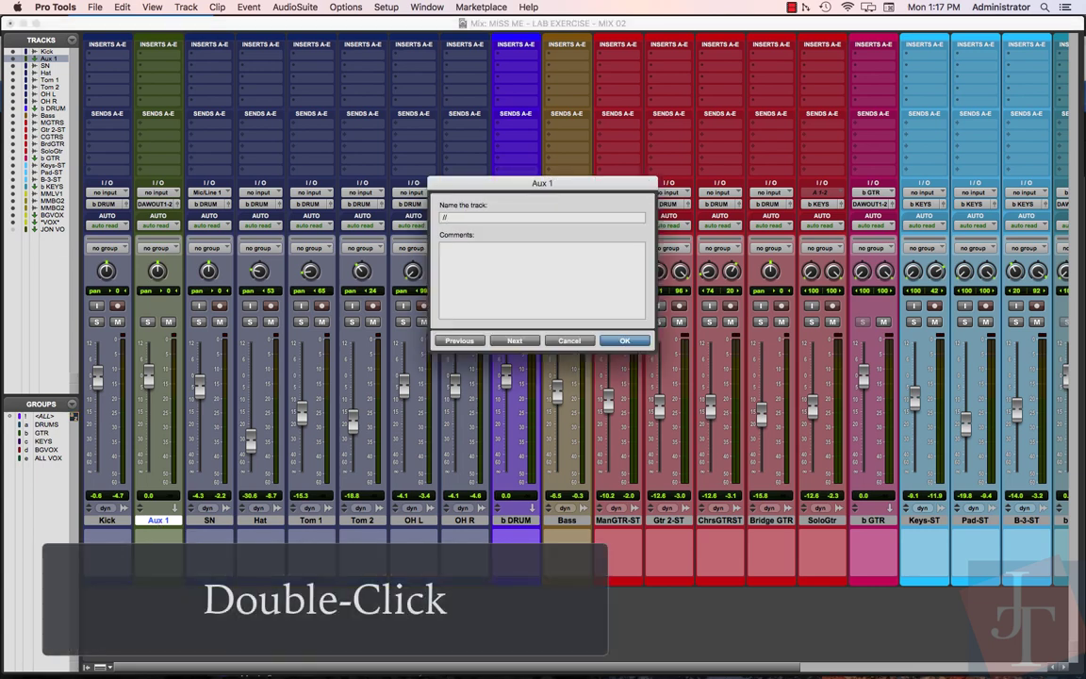
{"action": "type", "text": "KD"}
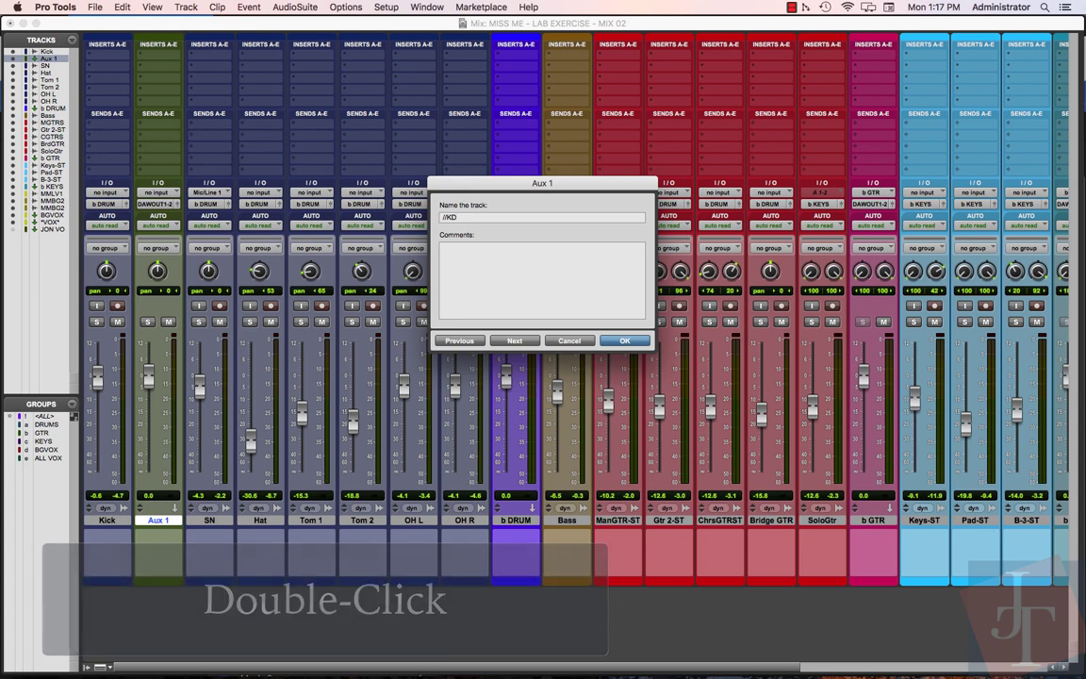
{"action": "key", "text": "Return"}
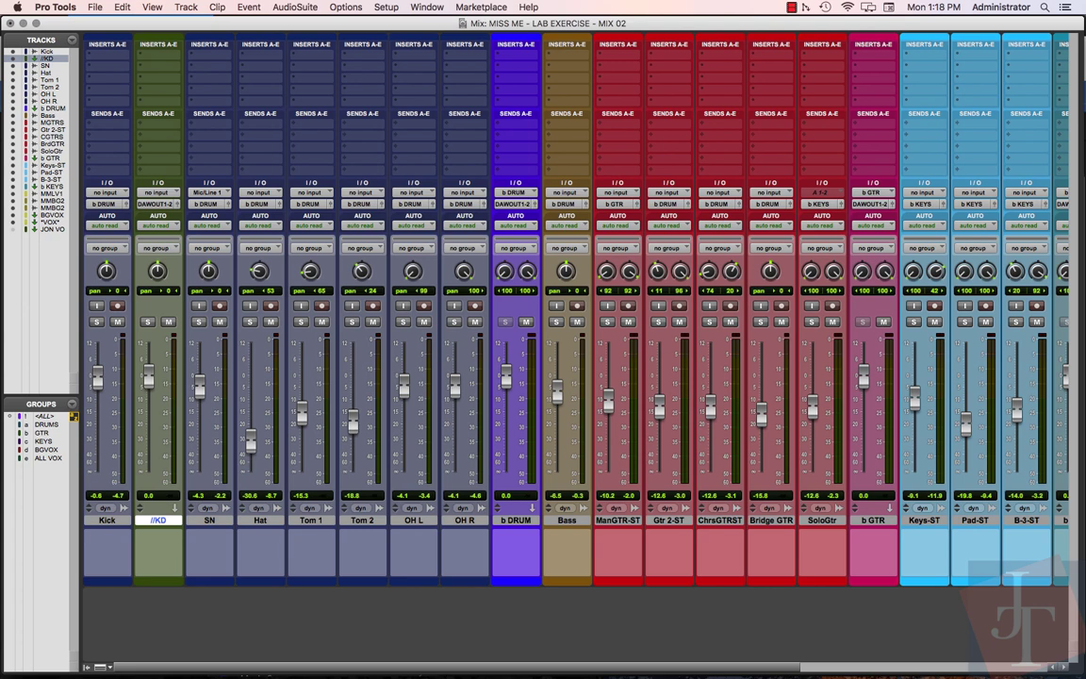
Step: Set the //KD aux input to Bus 1, then rename that bus path '//KD'
{"action": "left_click", "coordinate": [157, 194]}
{"action": "mouse_move", "coordinate": [166, 204]}
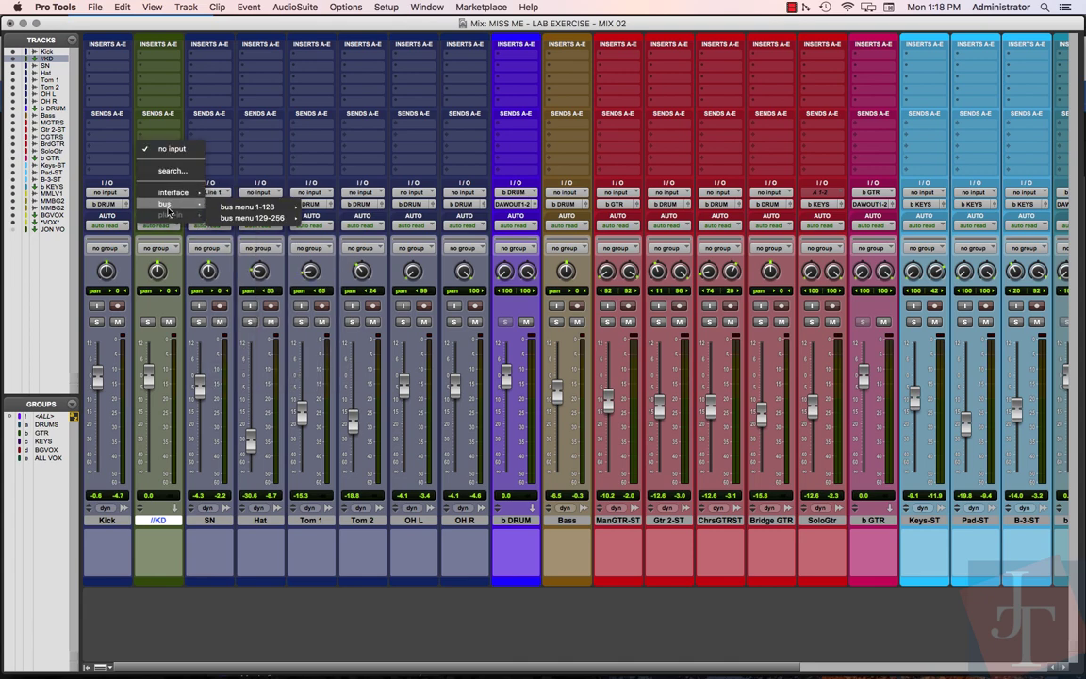
{"action": "mouse_move", "coordinate": [247, 207]}
{"action": "left_click", "coordinate": [362, 278]}
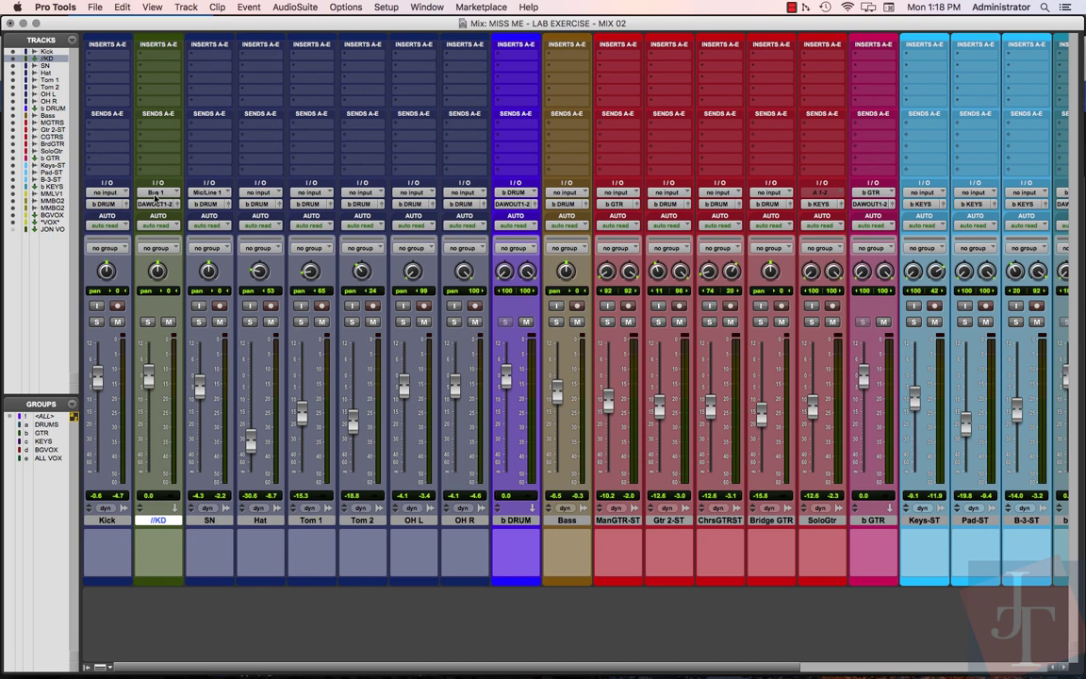
{"action": "right_click", "coordinate": [160, 194]}
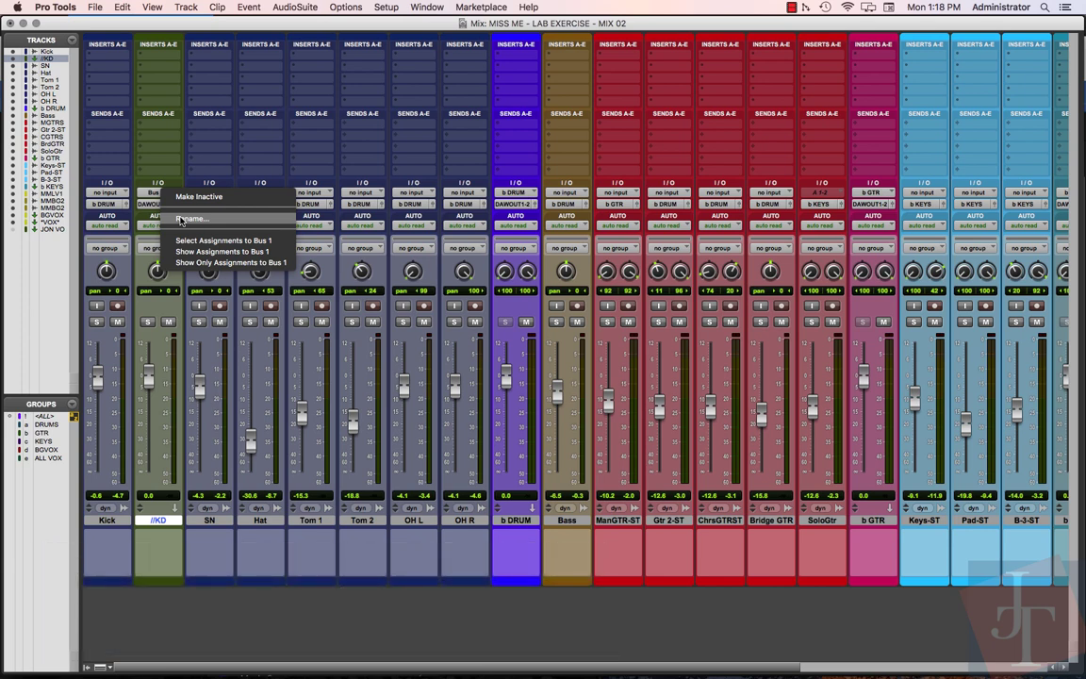
{"action": "left_click", "coordinate": [181, 221]}
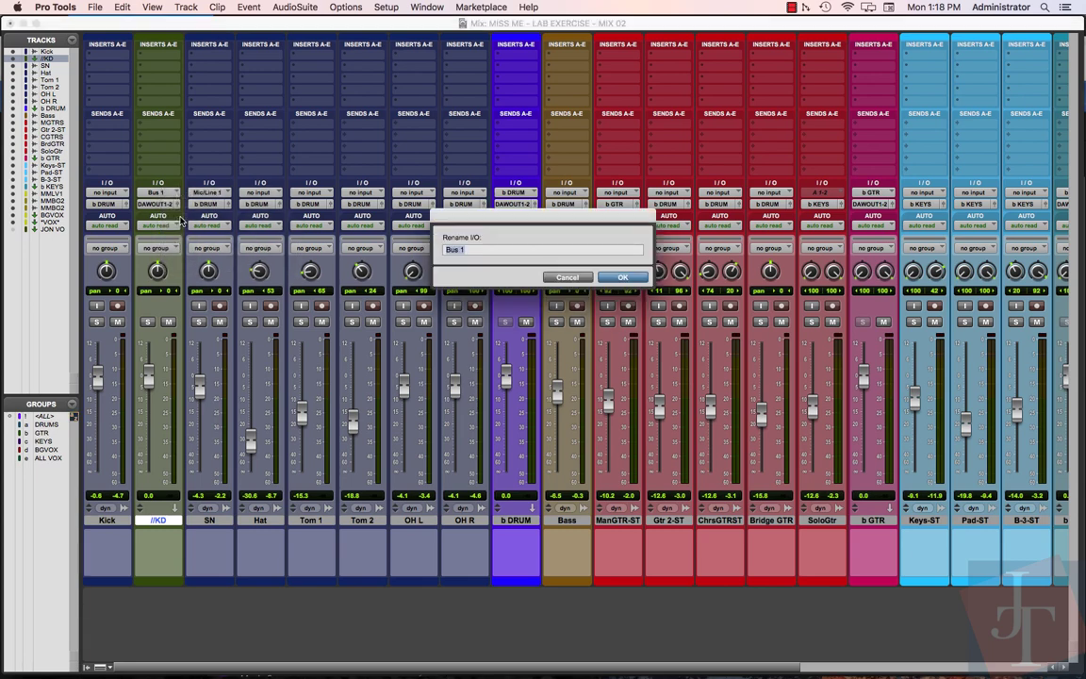
{"action": "type", "text": "//"}
{"action": "type", "text": "KD"}
{"action": "key", "text": "Return"}
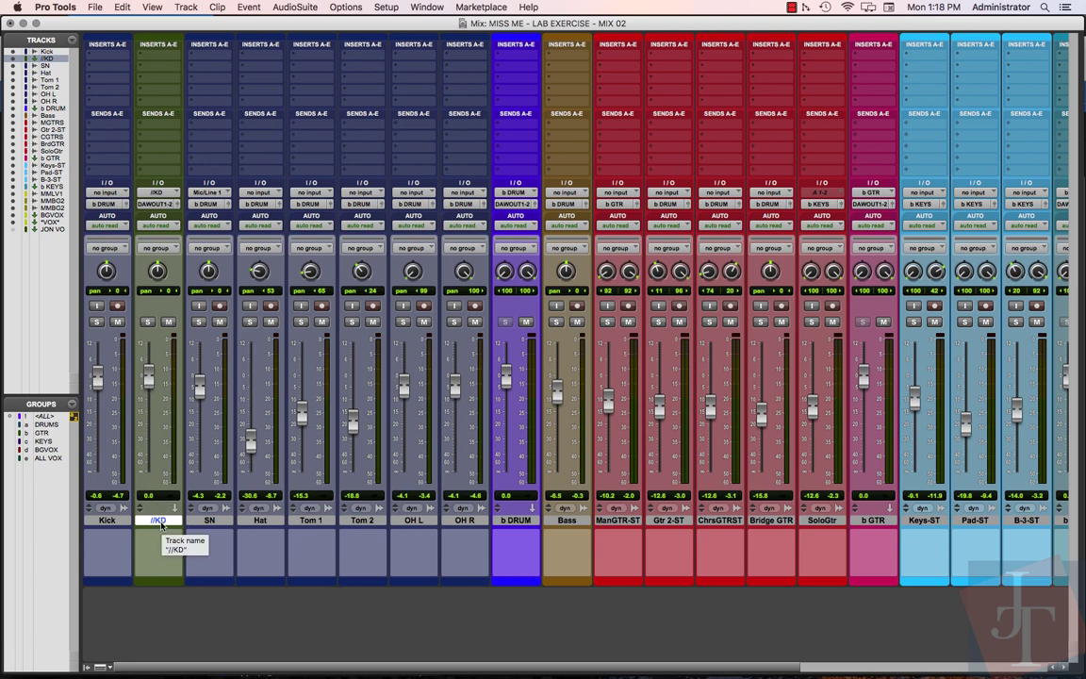
Step: Insert the McDSP 4030 Retro Compressor on the //KD aux, keeping its output on 1-2
{"action": "left_click", "coordinate": [158, 206]}
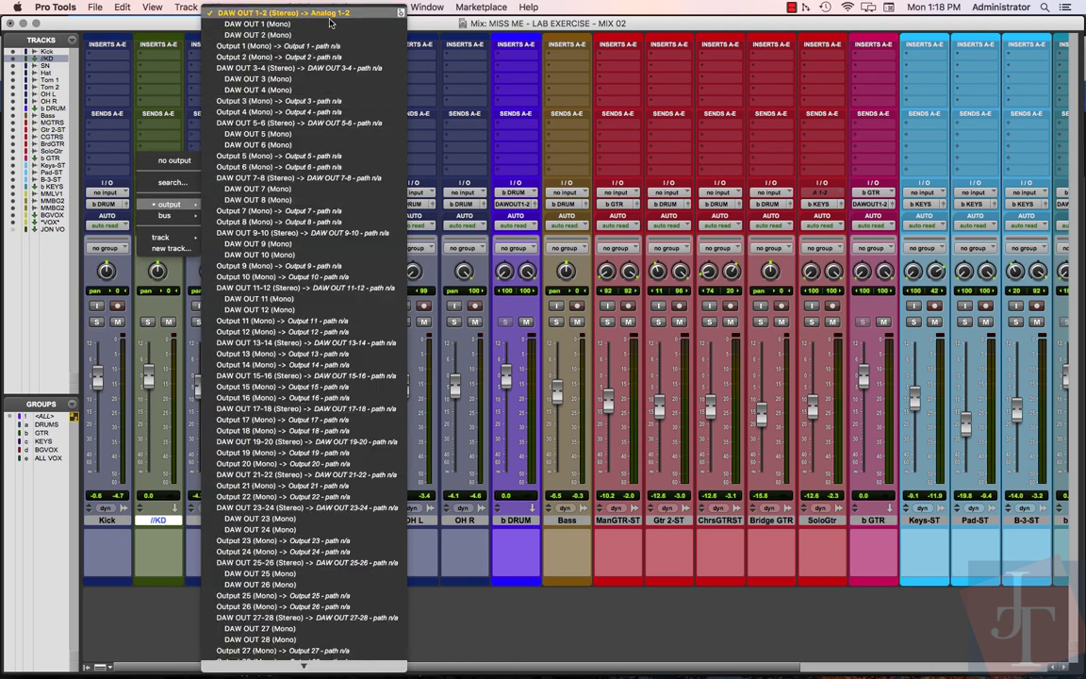
{"action": "left_click", "coordinate": [332, 17]}
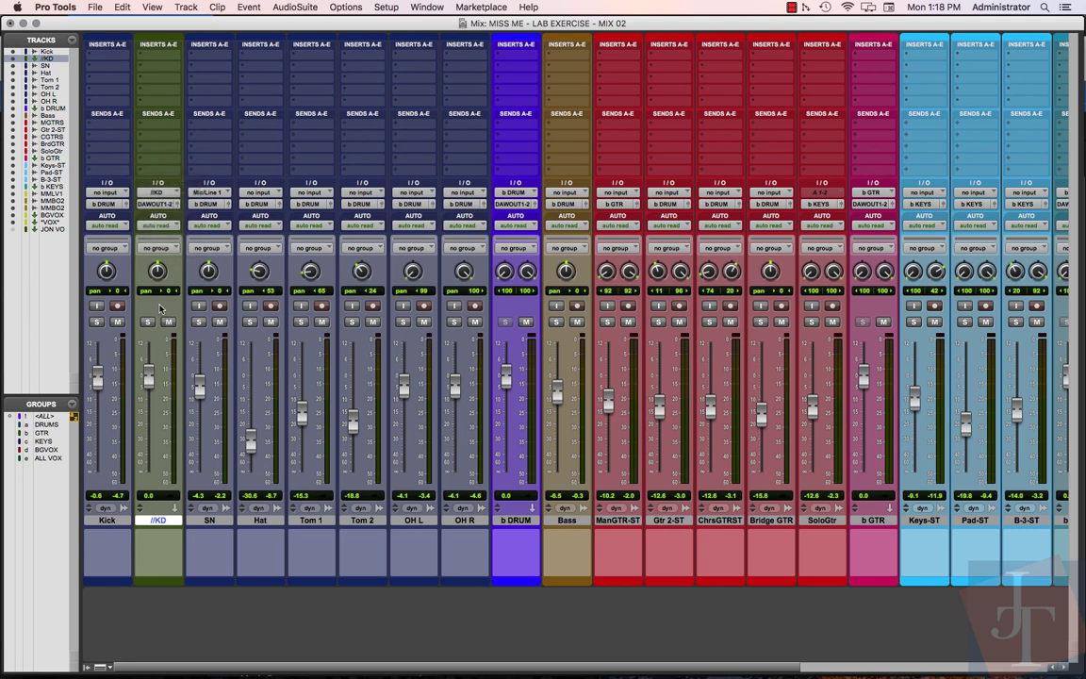
{"action": "left_click", "coordinate": [149, 59]}
{"action": "mouse_move", "coordinate": [277, 59]}
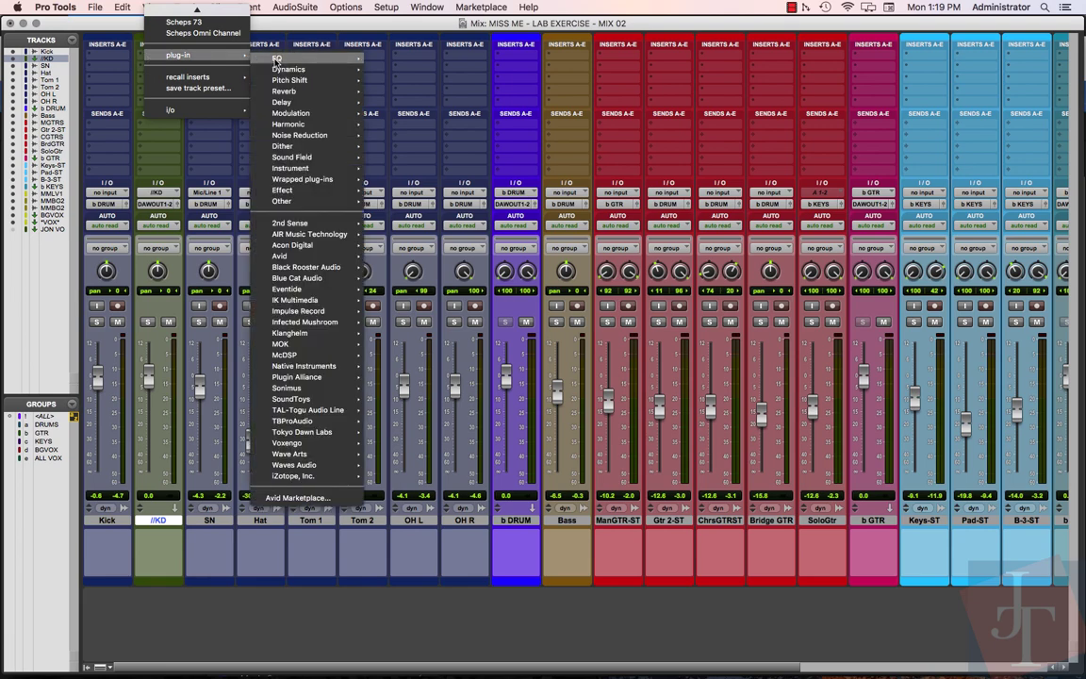
{"action": "left_click", "coordinate": [164, 292]}
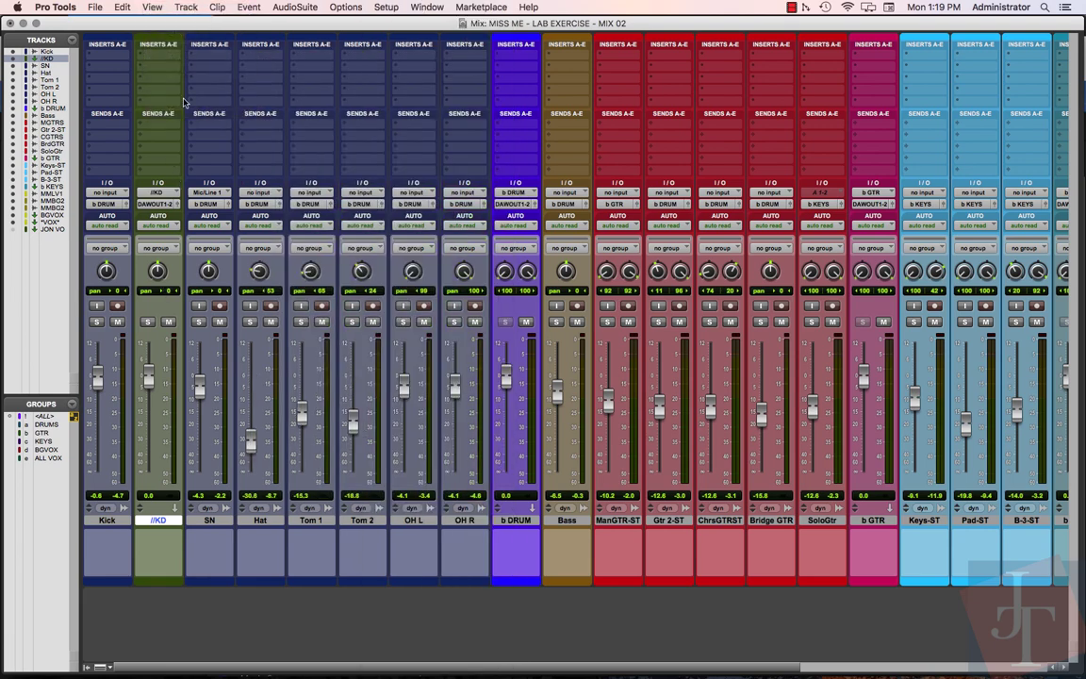
{"action": "left_click", "coordinate": [160, 58]}
{"action": "mouse_move", "coordinate": [178, 54]}
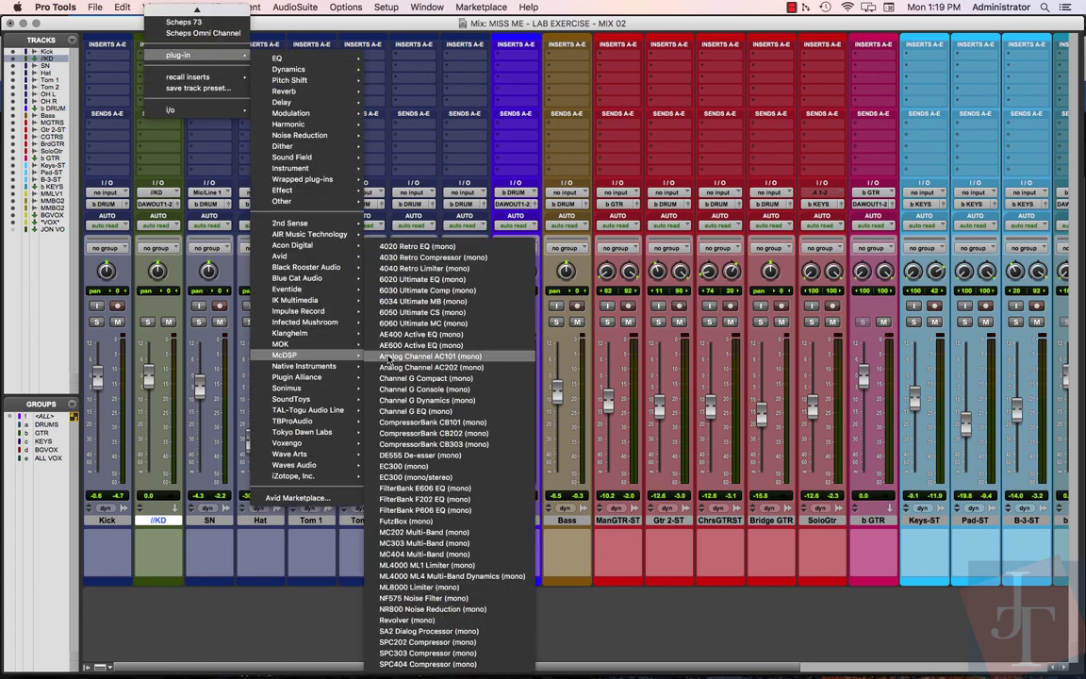
{"action": "mouse_move", "coordinate": [285, 354]}
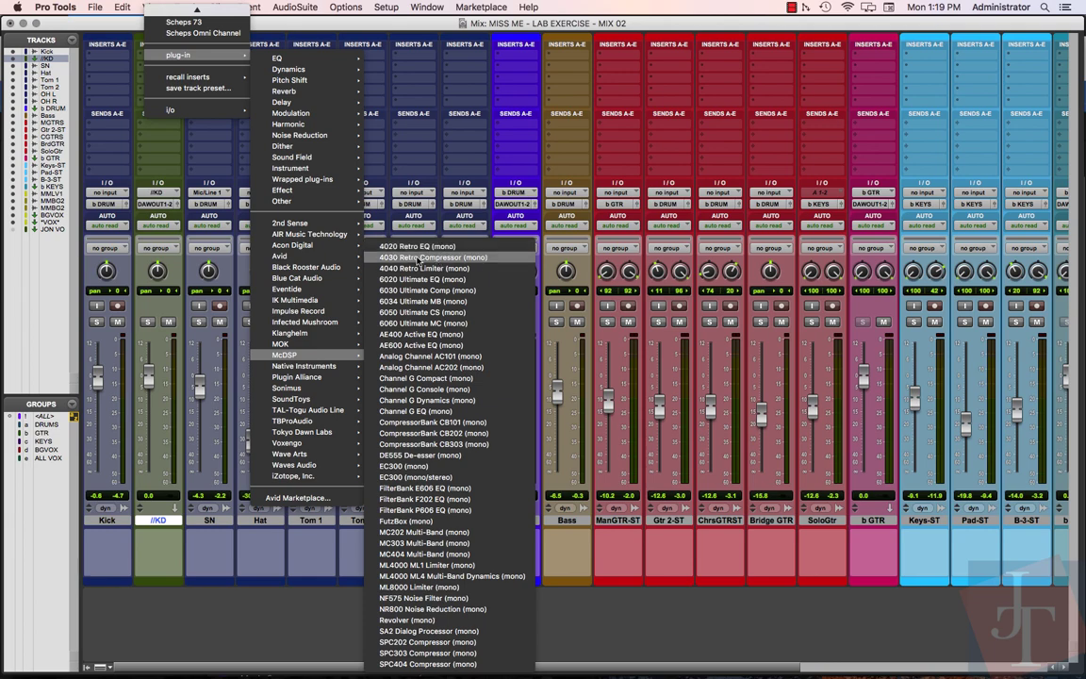
{"action": "left_click", "coordinate": [425, 257]}
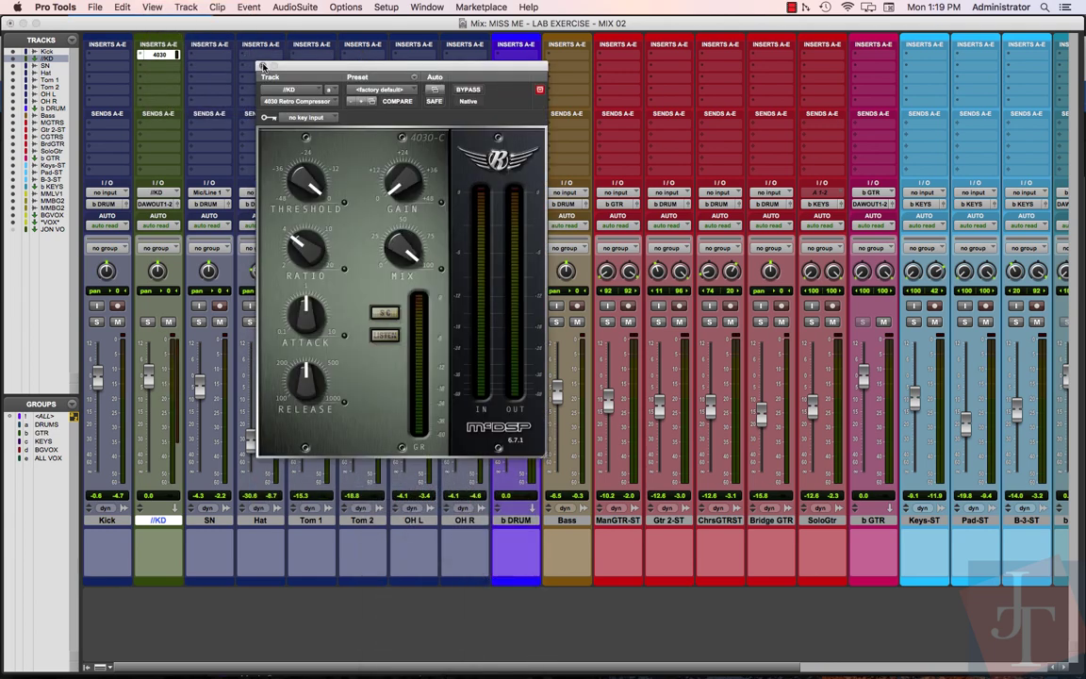
{"action": "left_click", "coordinate": [263, 67]}
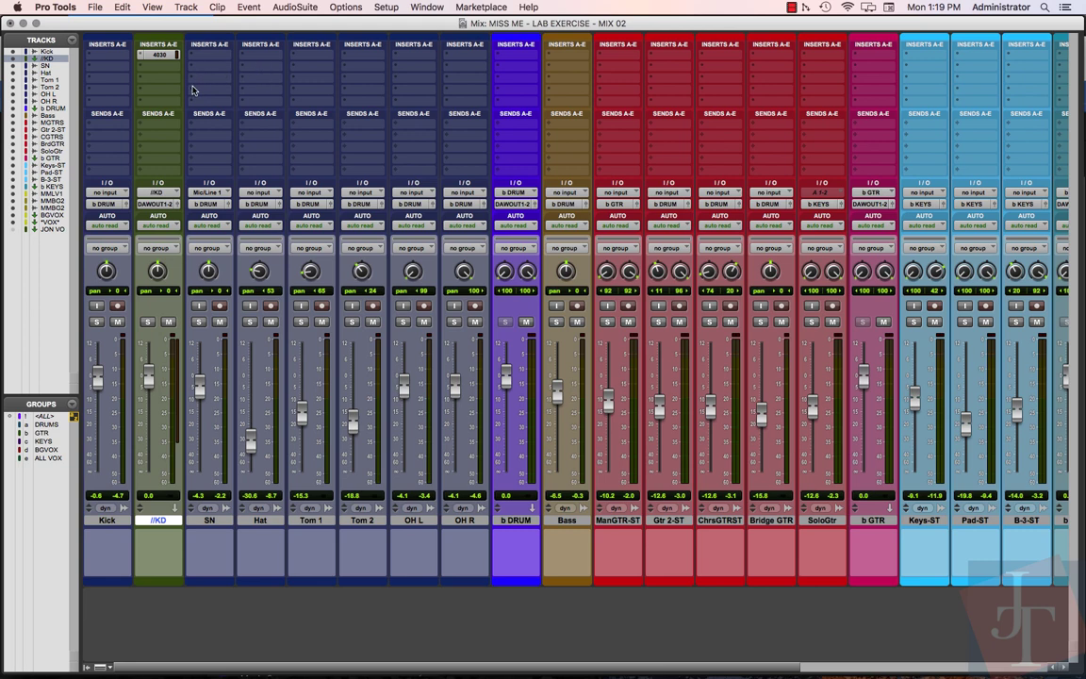
{"action": "left_click", "coordinate": [93, 127]}
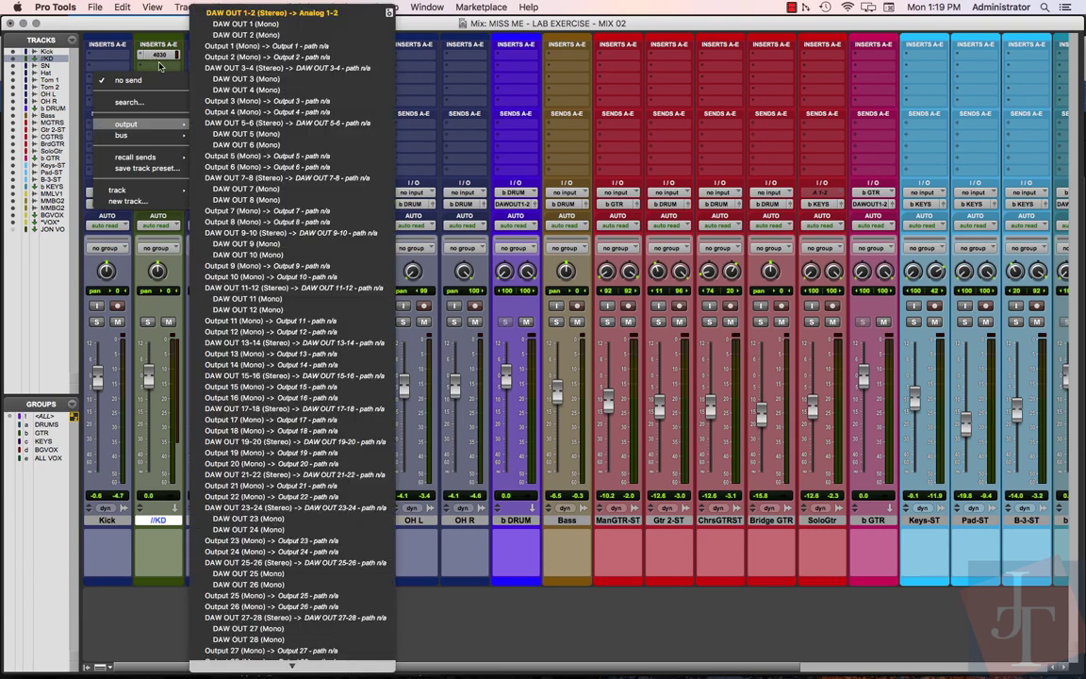
{"action": "mouse_move", "coordinate": [121, 135]}
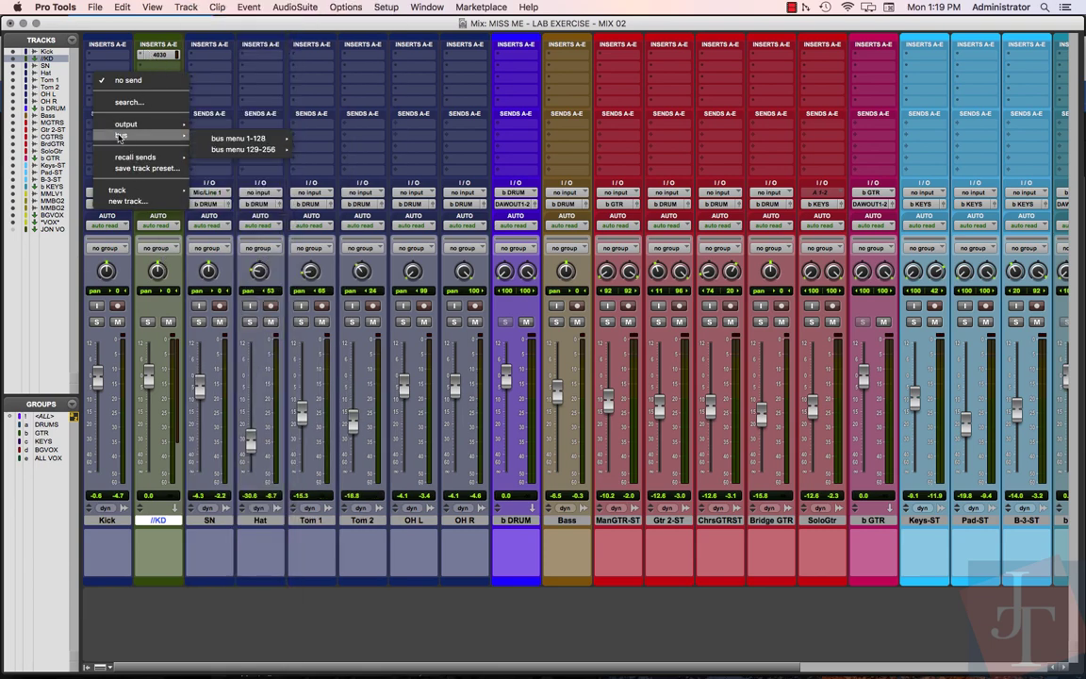
{"action": "mouse_move", "coordinate": [241, 139]}
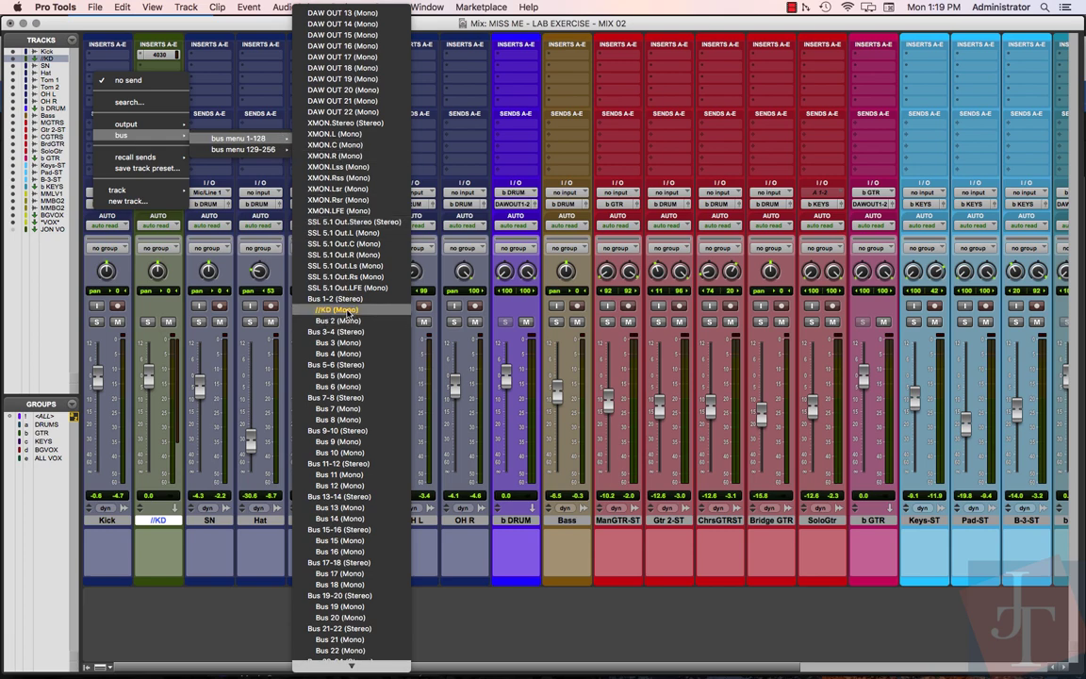
Step: Route Kick's send A to the //KD bus, pre-fader, at 0 dB
{"action": "left_click", "coordinate": [348, 313]}
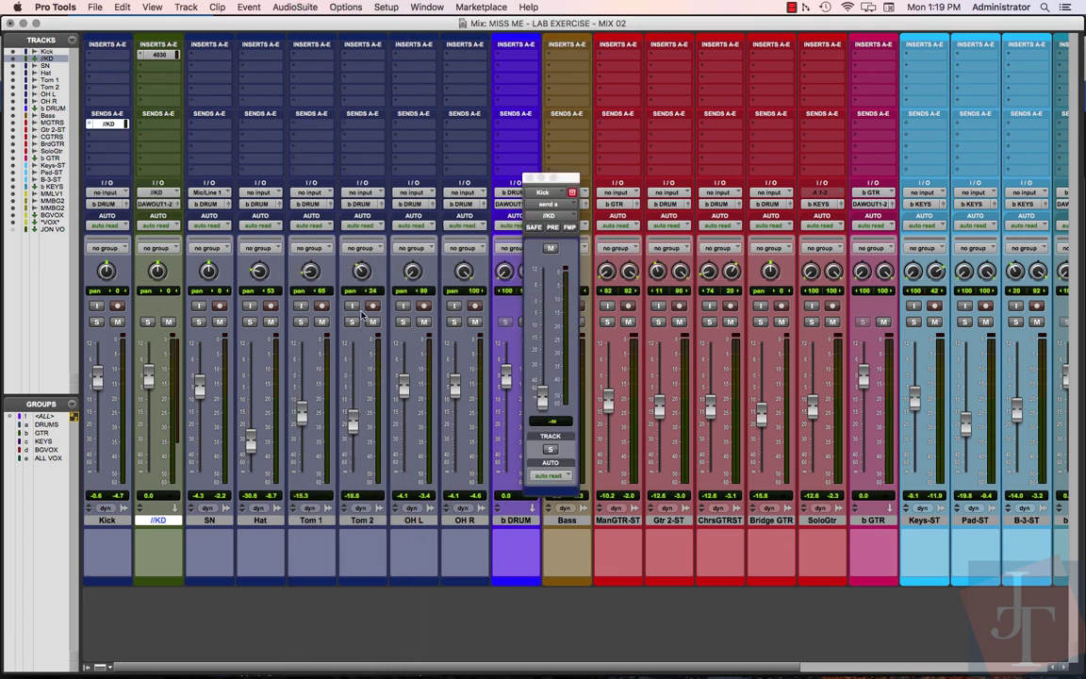
{"action": "left_click_drag", "start_coordinate": [570, 178], "coordinate": [358, 160]}
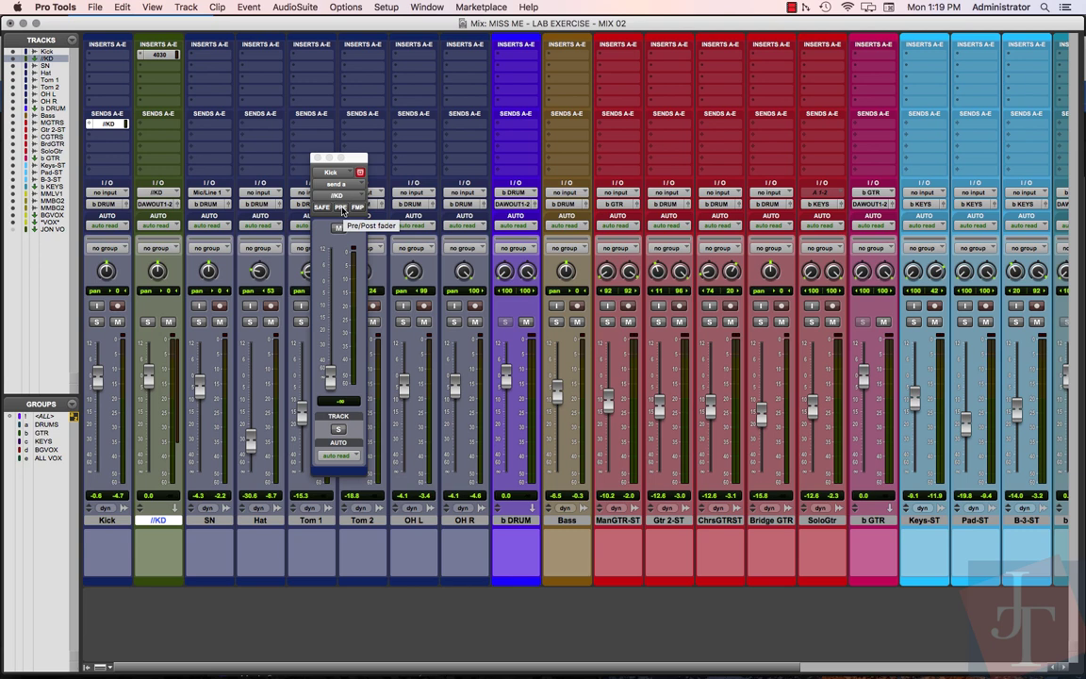
{"action": "left_click", "coordinate": [340, 208]}
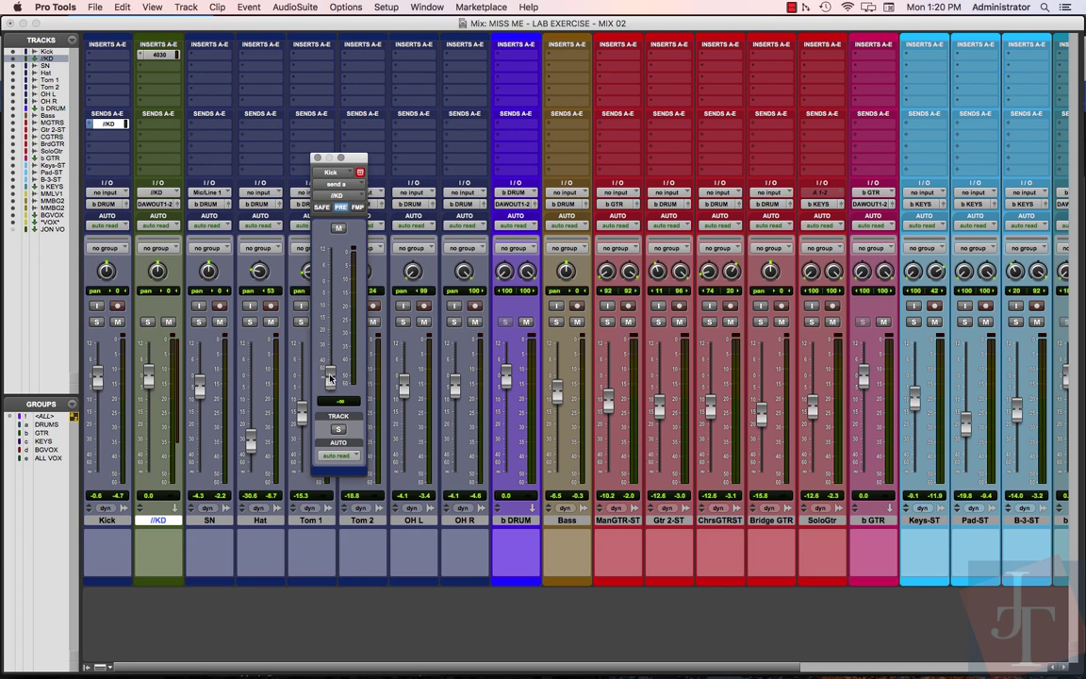
{"action": "left_click", "coordinate": [331, 379], "text": "alt"}
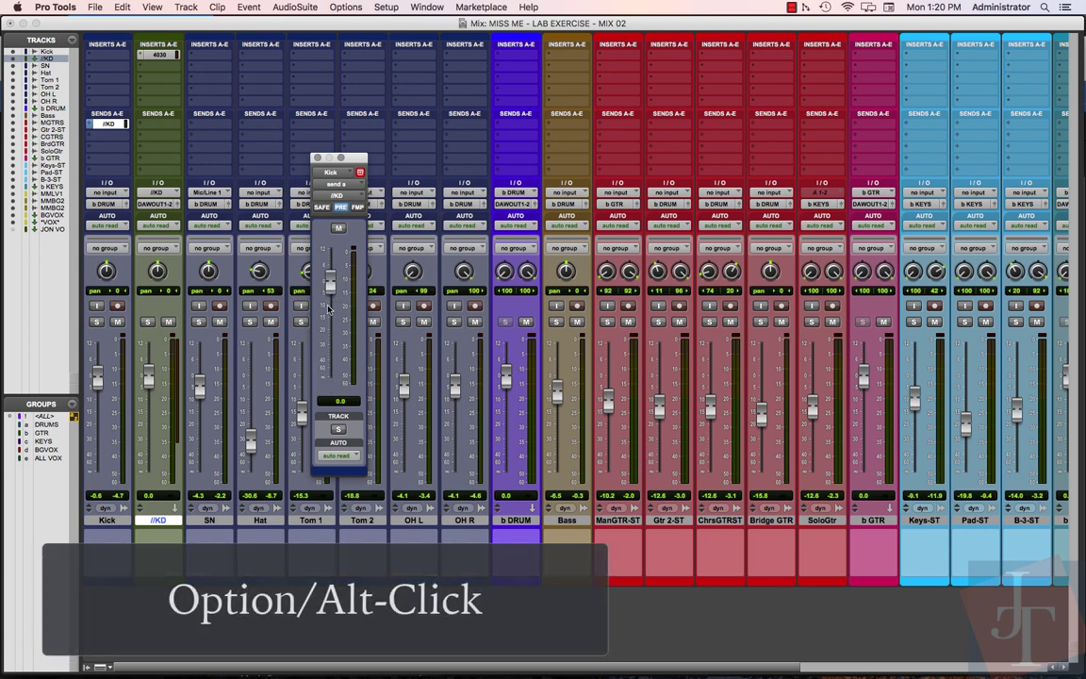
{"action": "left_click_drag", "start_coordinate": [330, 280], "coordinate": [333, 348]}
{"action": "left_click", "coordinate": [334, 349], "text": "alt"}
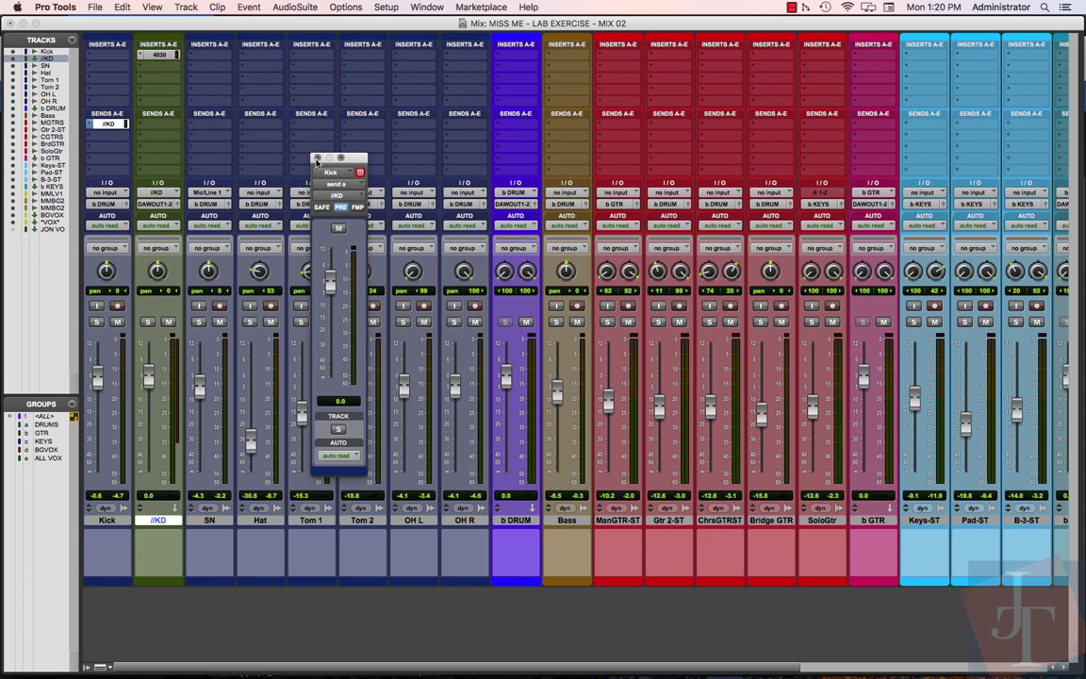
{"action": "left_click", "coordinate": [318, 158]}
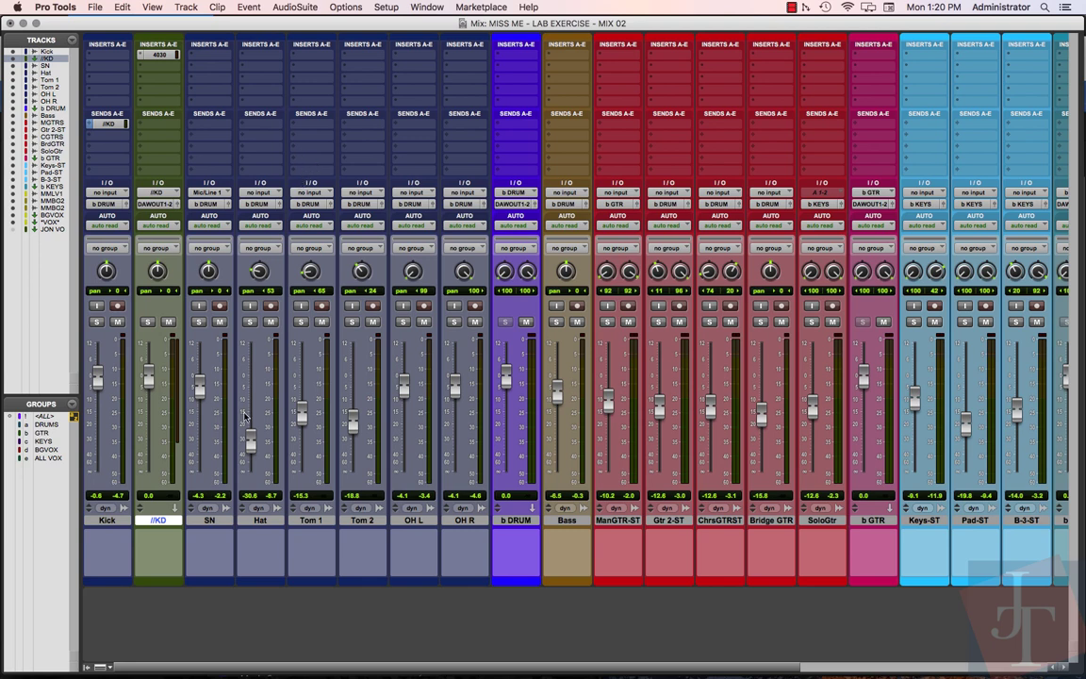
Step: Add a new mono bus path named //SN in the I/O Setup Bus tab
{"action": "left_click", "coordinate": [212, 521]}
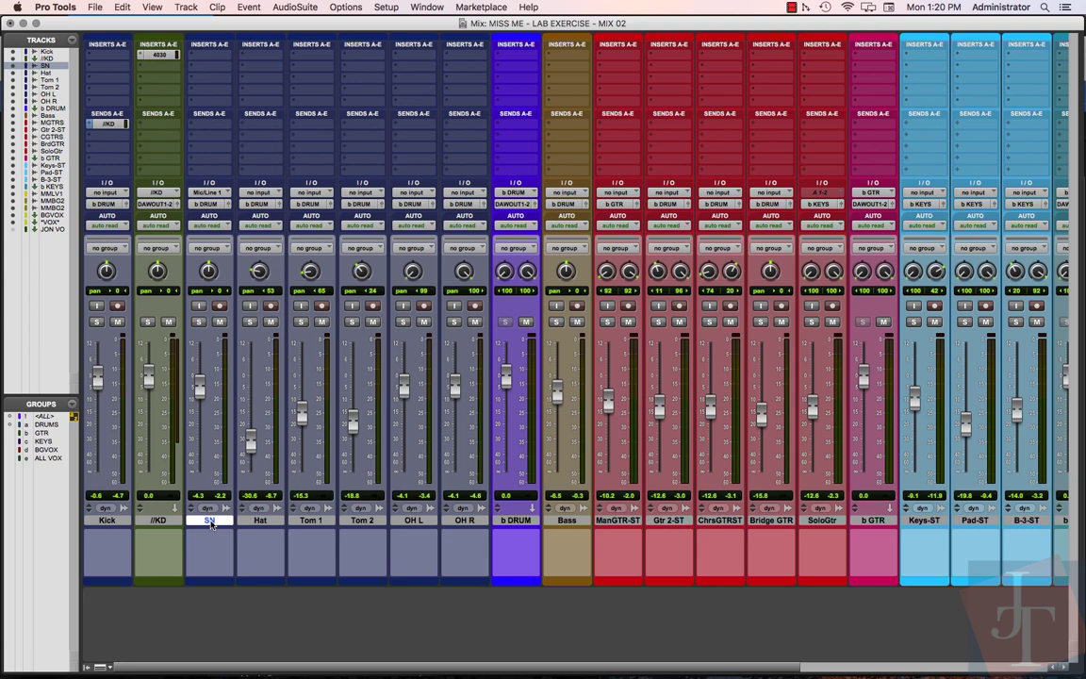
{"action": "left_click", "coordinate": [385, 7]}
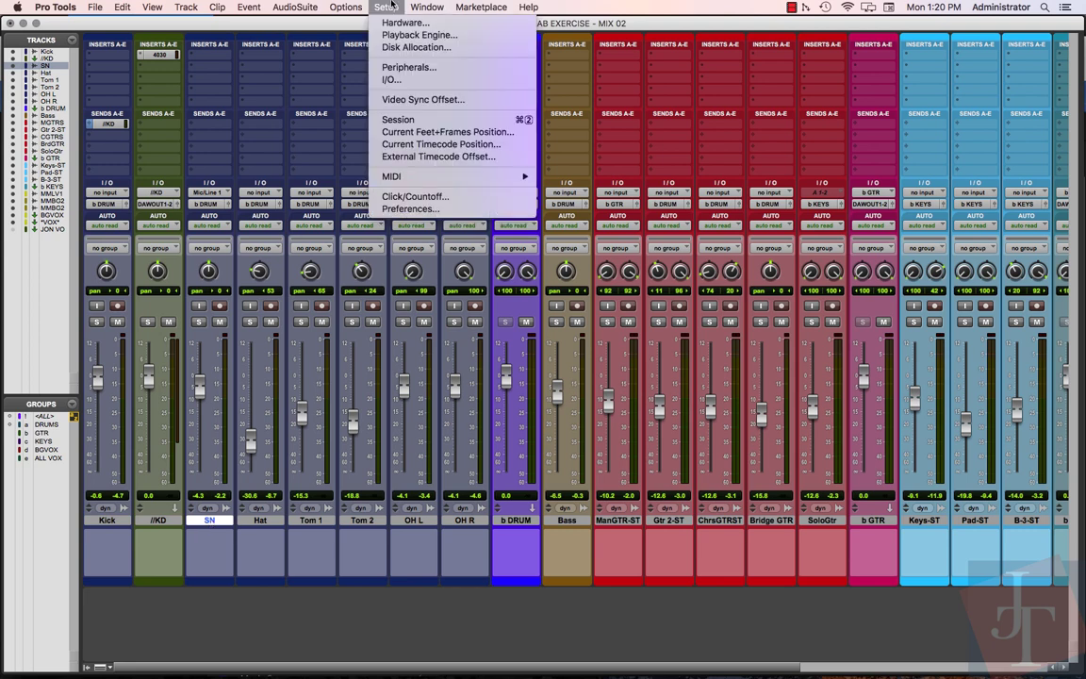
{"action": "left_click", "coordinate": [408, 81]}
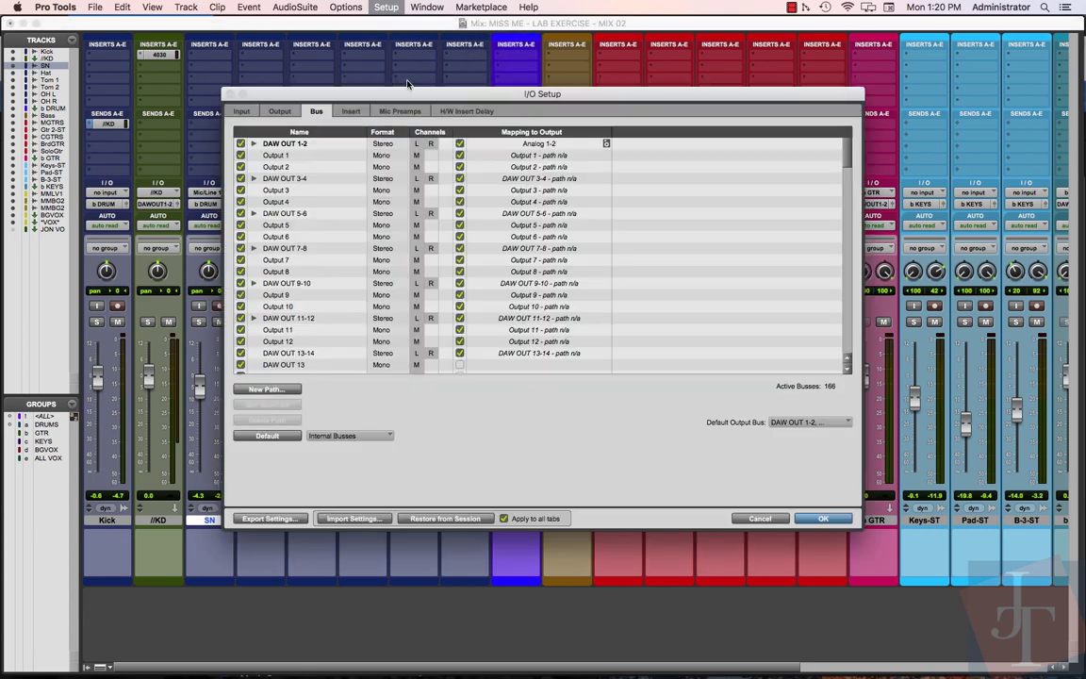
{"action": "left_click", "coordinate": [276, 393]}
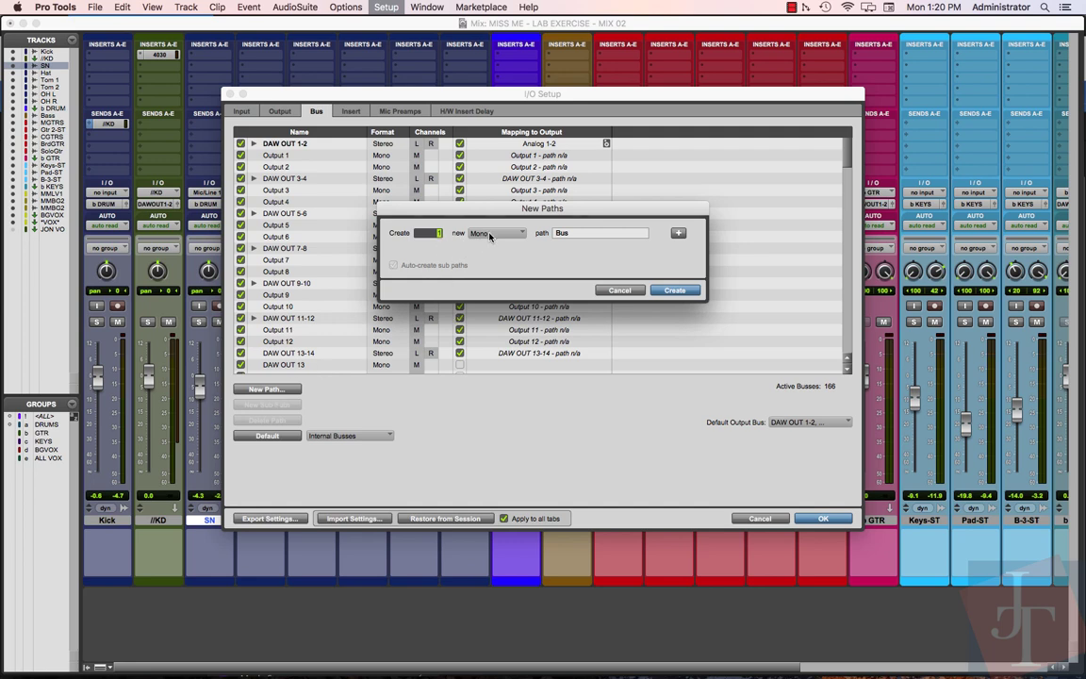
{"action": "double_click", "coordinate": [572, 233]}
{"action": "type", "text": "//SN"}
{"action": "left_click", "coordinate": [675, 292]}
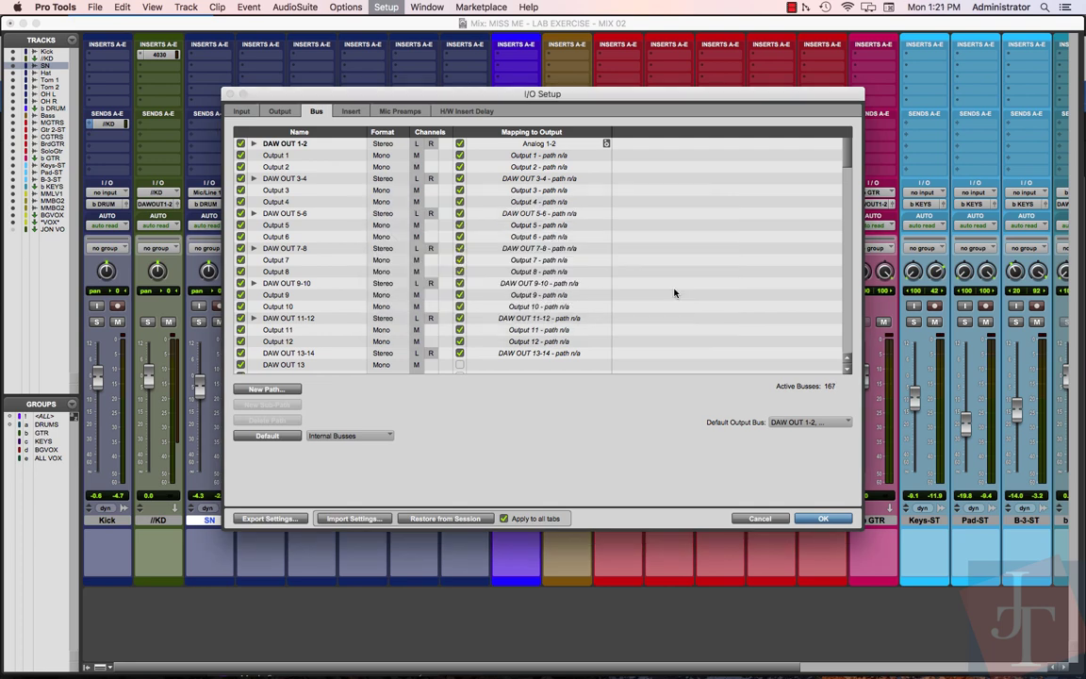
{"action": "left_click", "coordinate": [824, 518]}
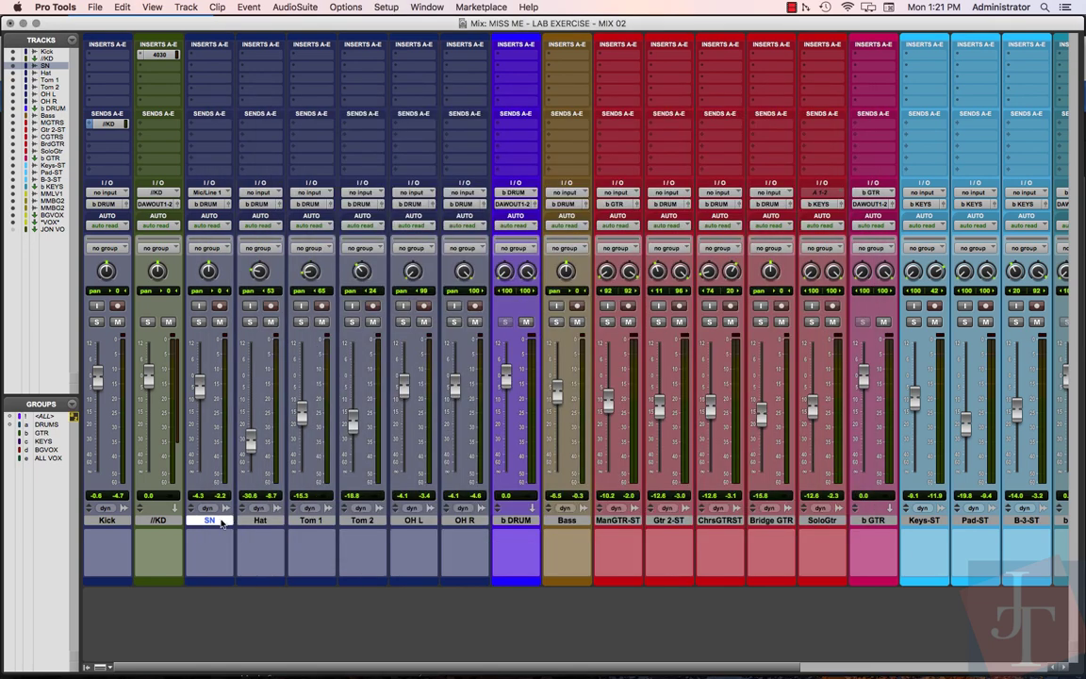
Step: Create one mono Aux Input track, 'Aux 1', after SN via Cmd+Shift+N
{"action": "key", "text": "super+shift+n"}
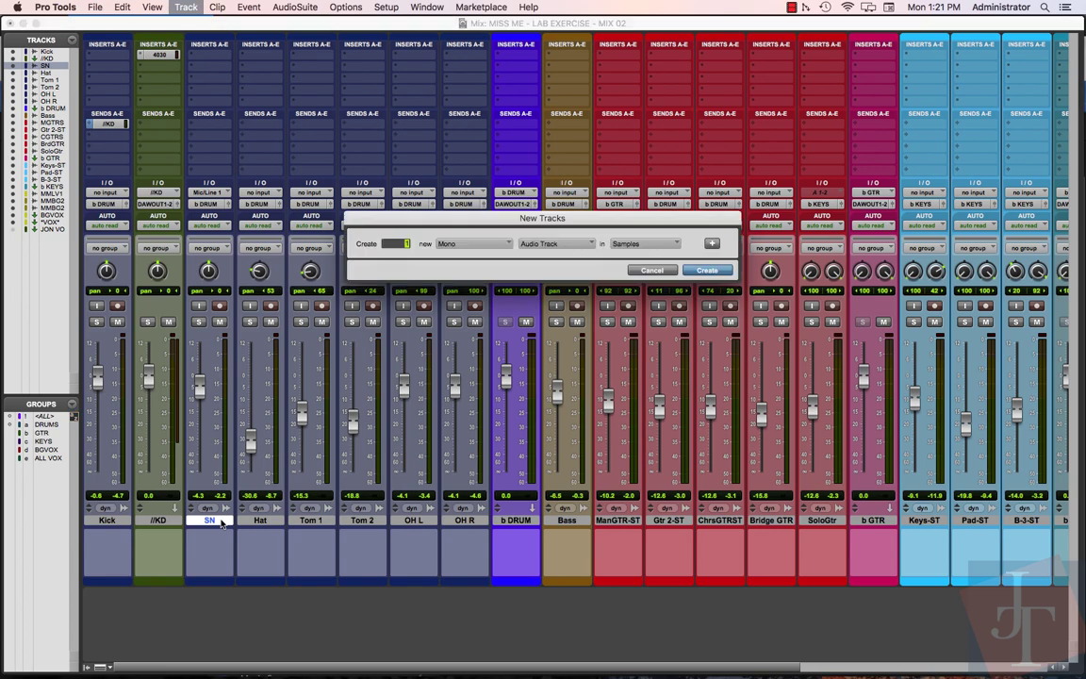
{"action": "left_click", "coordinate": [556, 243]}
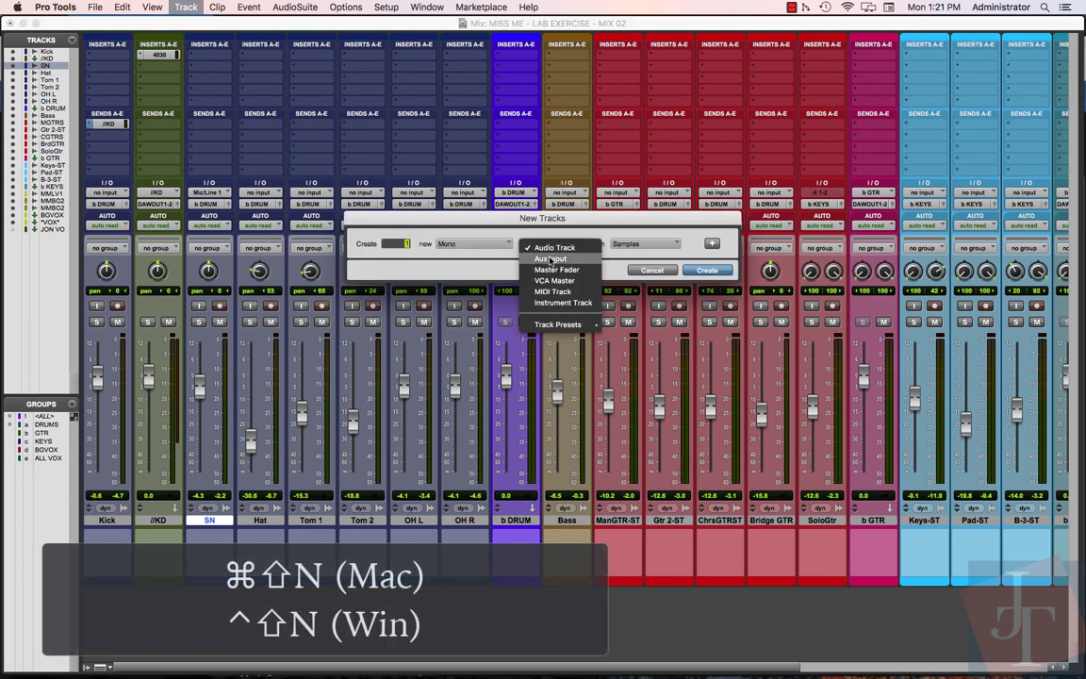
{"action": "left_click", "coordinate": [709, 271]}
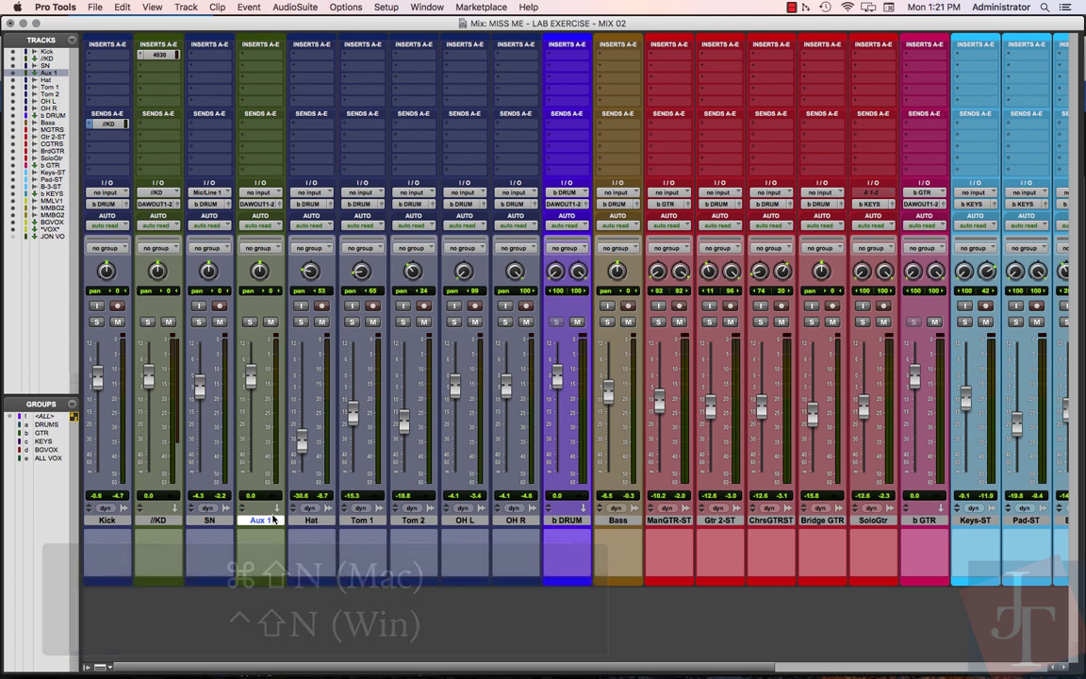
Step: Rename 'Aux 1' to //SN and set its input to the //SN (Mono) bus
{"action": "double_click", "coordinate": [263, 520]}
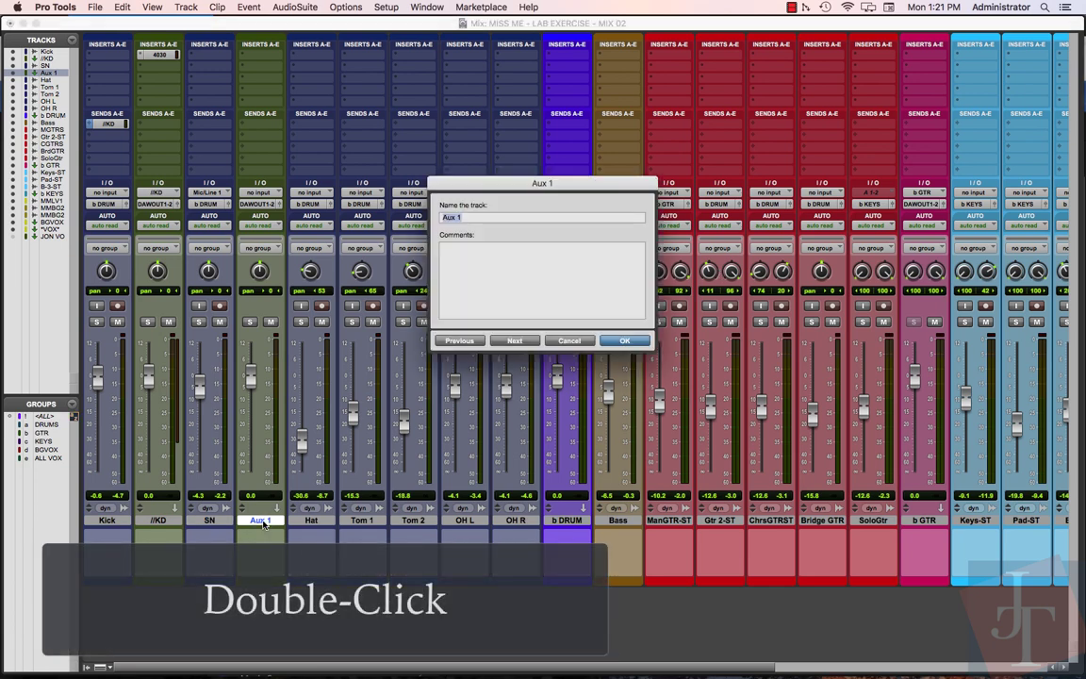
{"action": "type", "text": "//SN"}
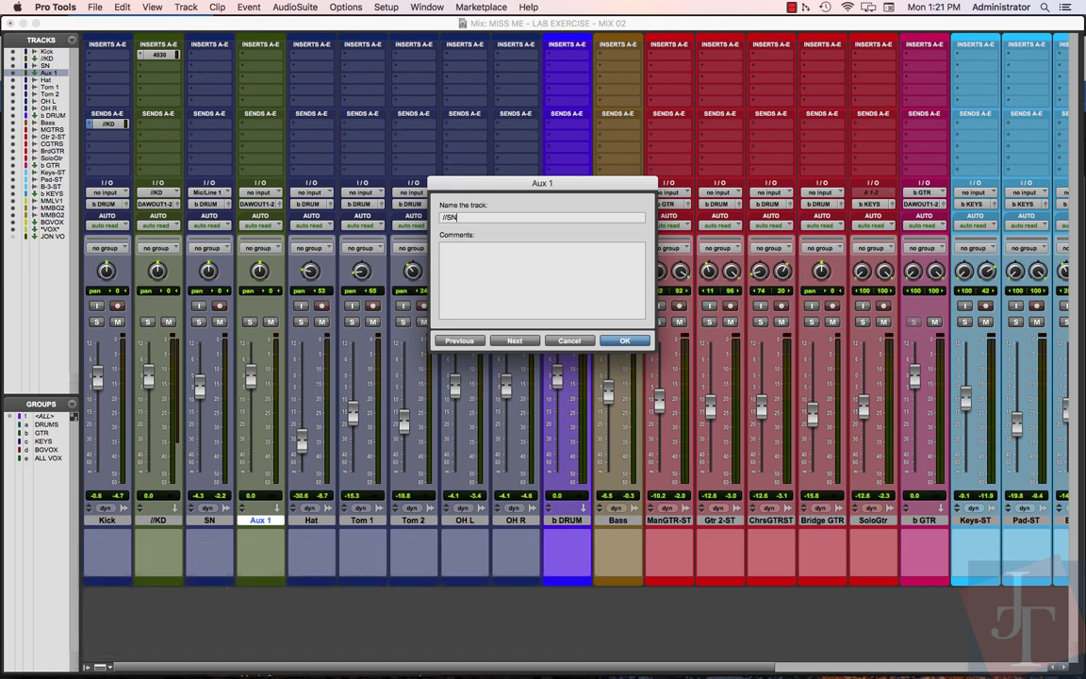
{"action": "key", "text": "Escape"}
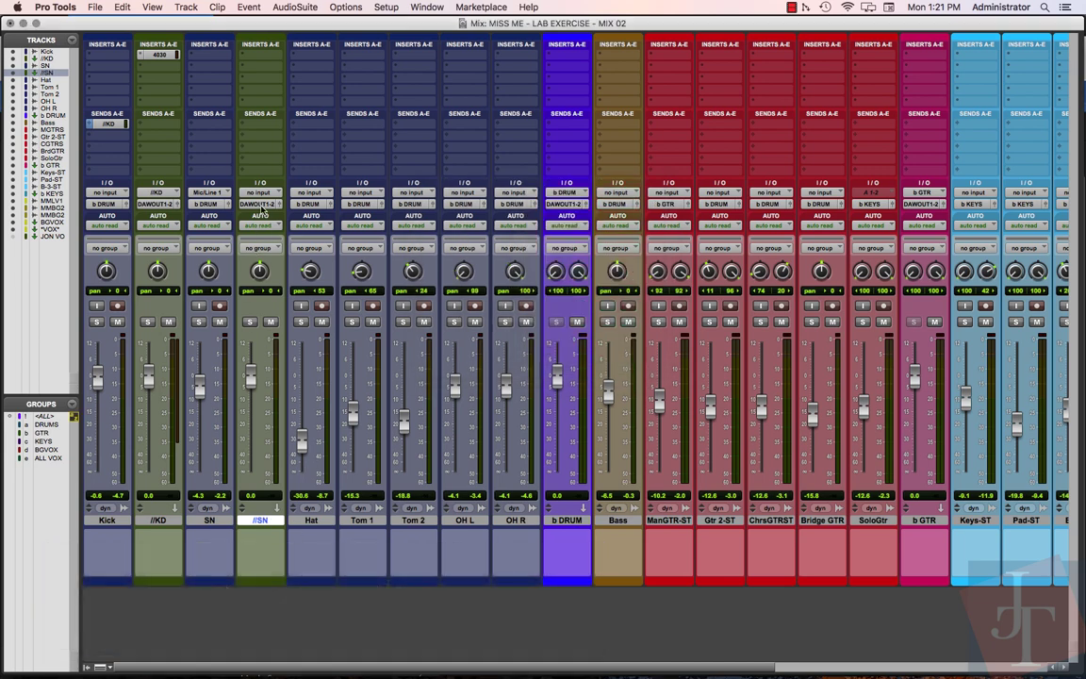
{"action": "left_click", "coordinate": [258, 195]}
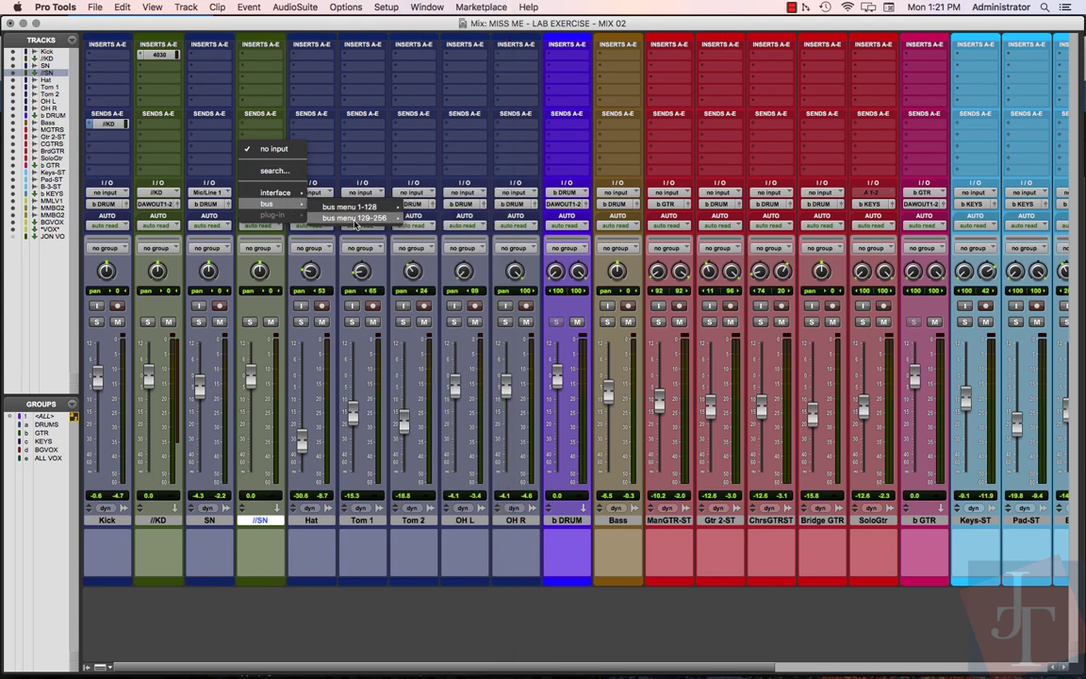
{"action": "mouse_move", "coordinate": [353, 218]}
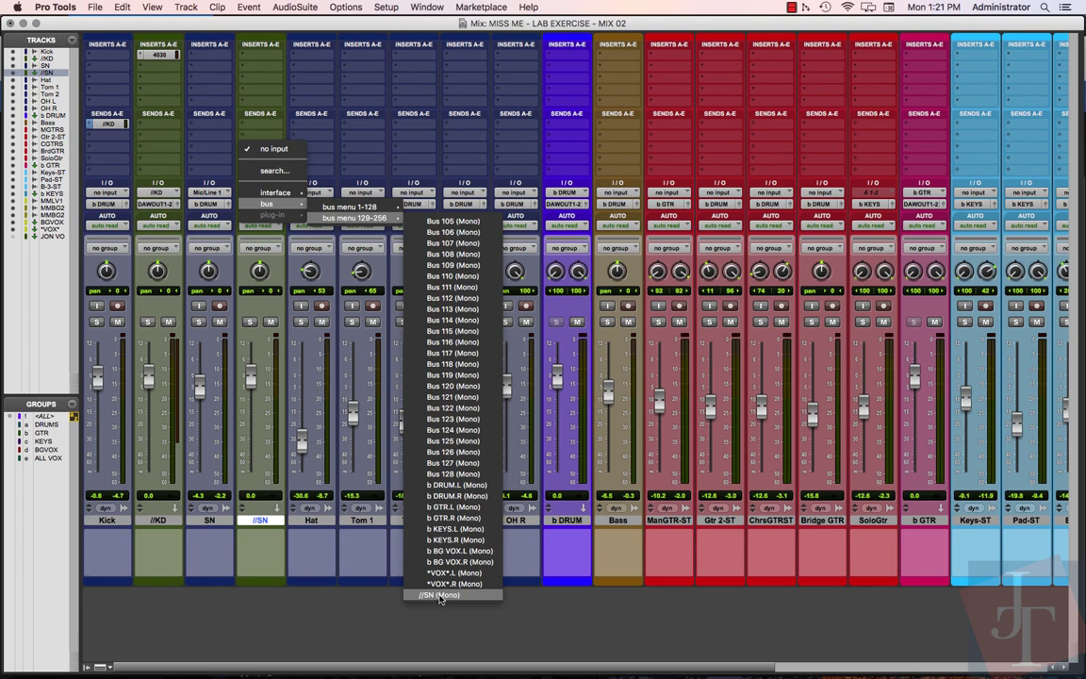
{"action": "left_click", "coordinate": [440, 595]}
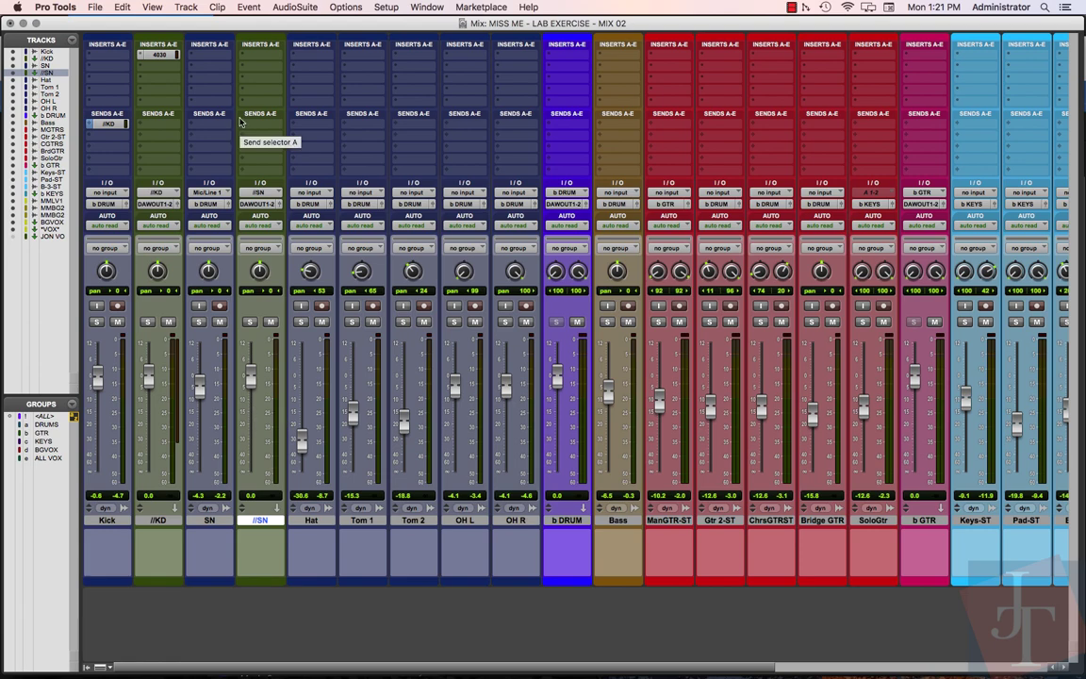
Step: Insert the McDSP Analog Channel AC202 (mono) on the //SN aux's first insert
{"action": "left_click", "coordinate": [250, 57]}
{"action": "mouse_move", "coordinate": [292, 54]}
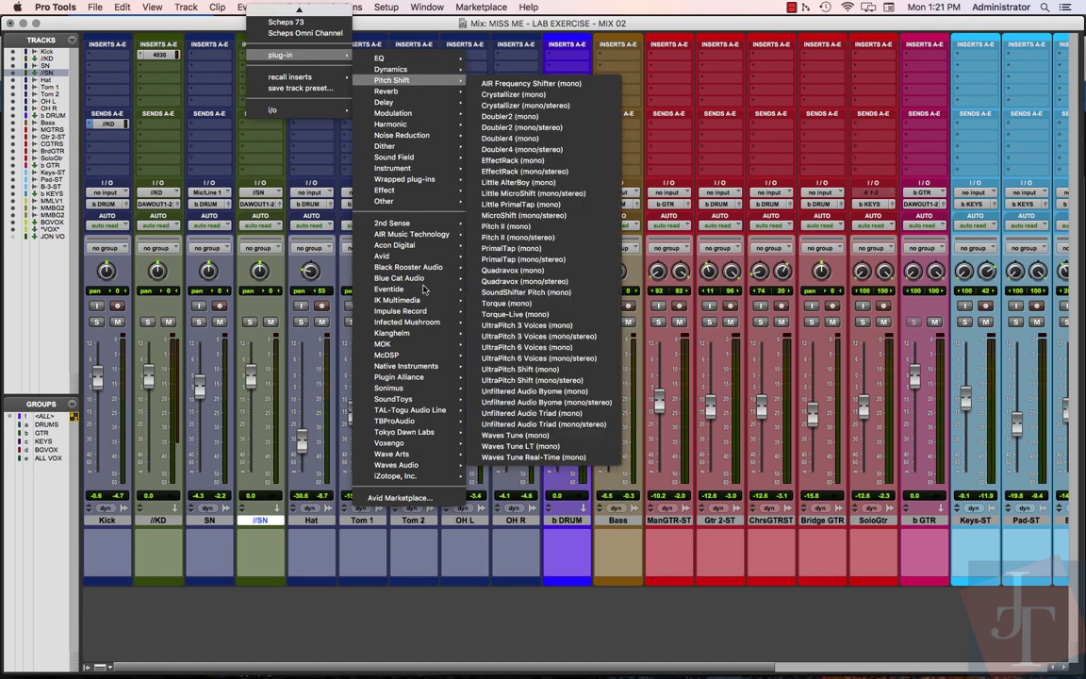
{"action": "mouse_move", "coordinate": [387, 355]}
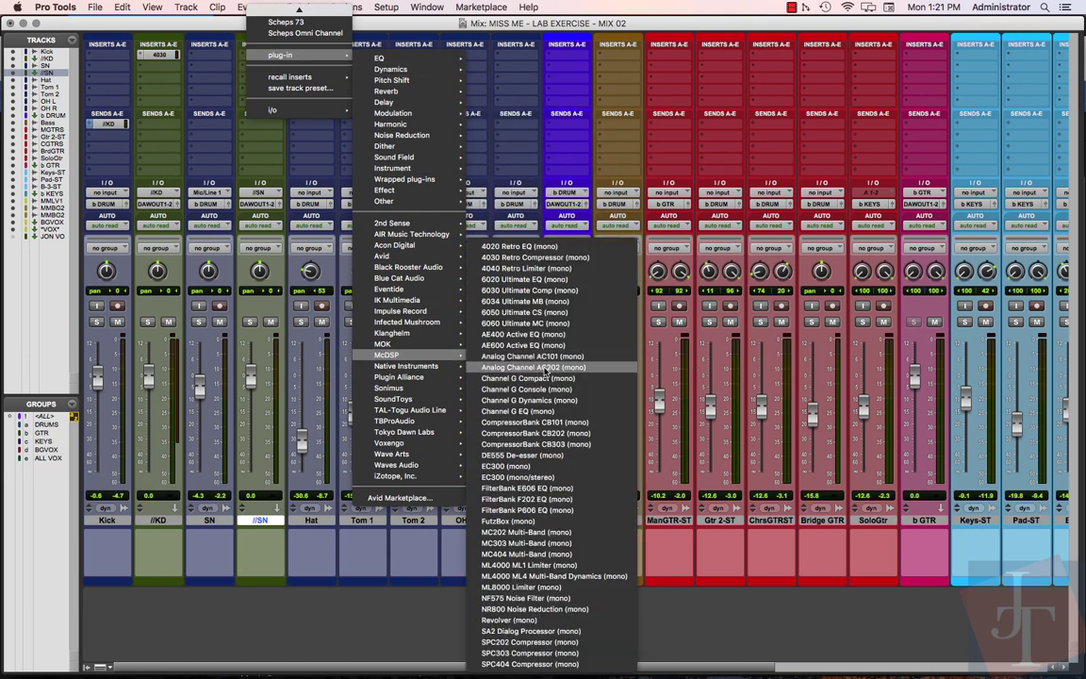
{"action": "left_click", "coordinate": [533, 367]}
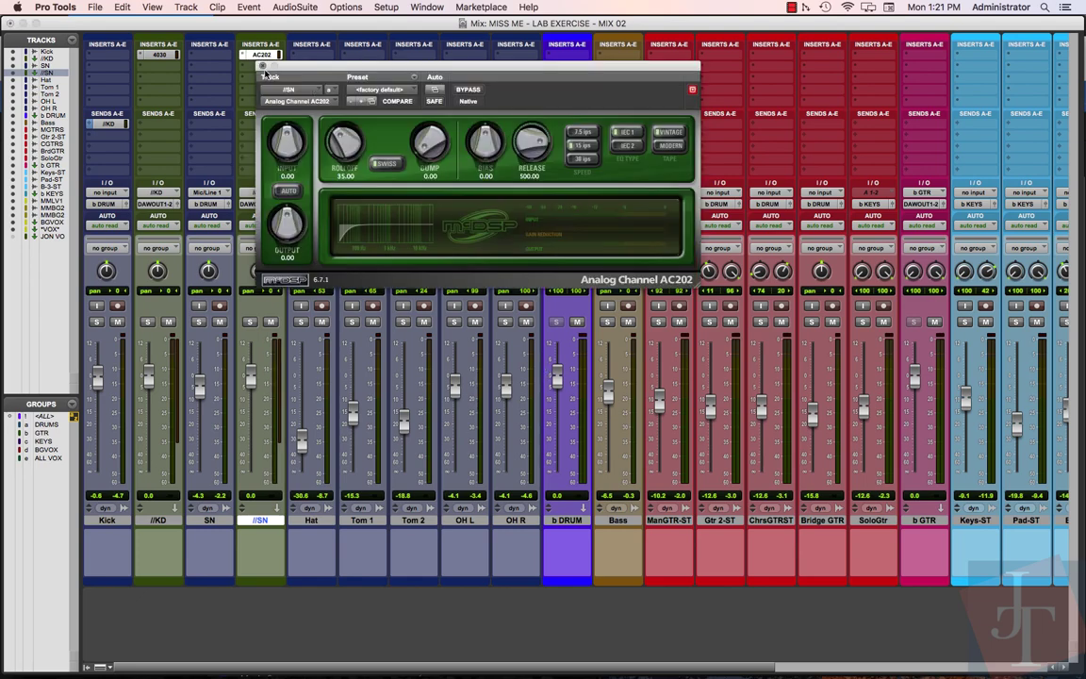
{"action": "left_click", "coordinate": [241, 56]}
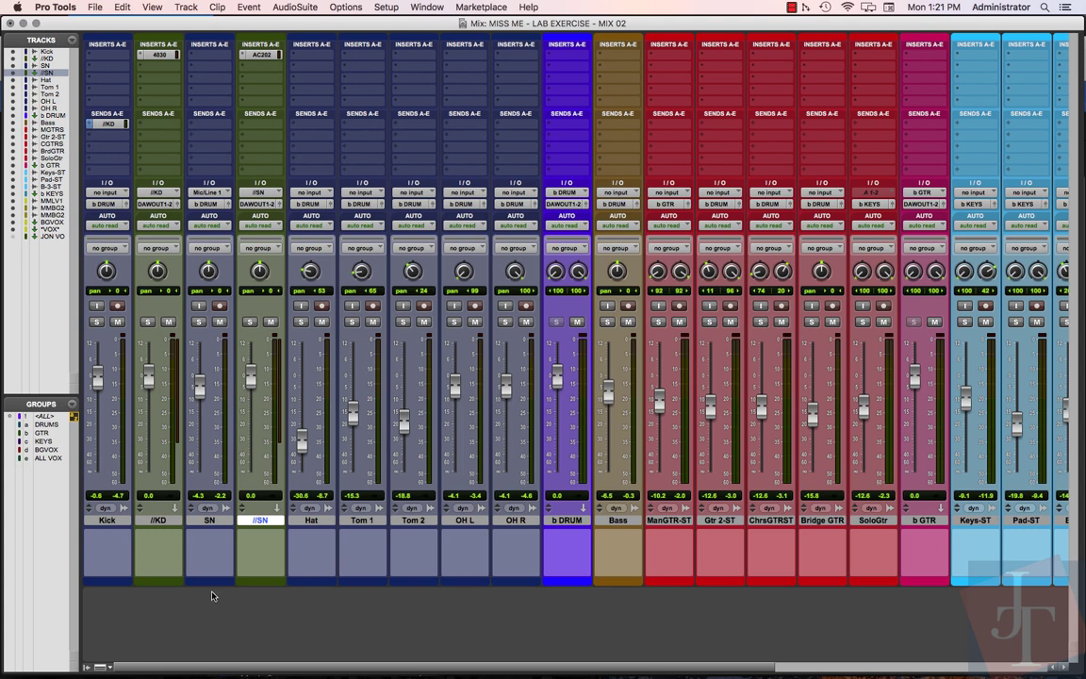
{"action": "left_click", "coordinate": [215, 520]}
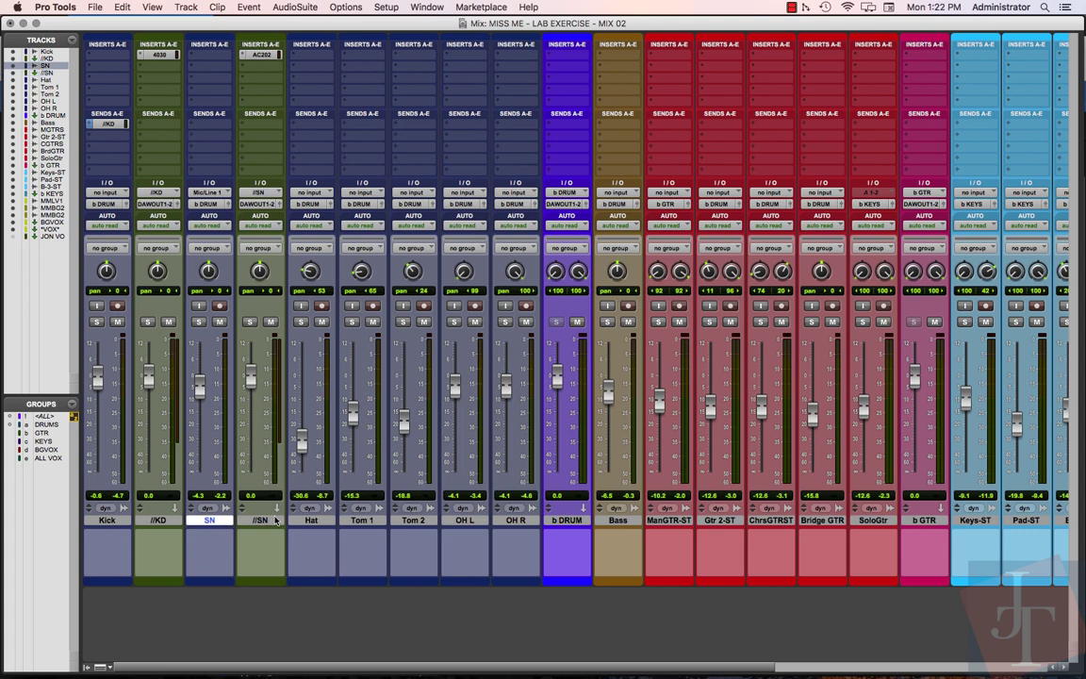
Step: Route SN's send A to the //SN (Mono) bus at 0 dB, pre-fader
{"action": "left_click", "coordinate": [198, 125]}
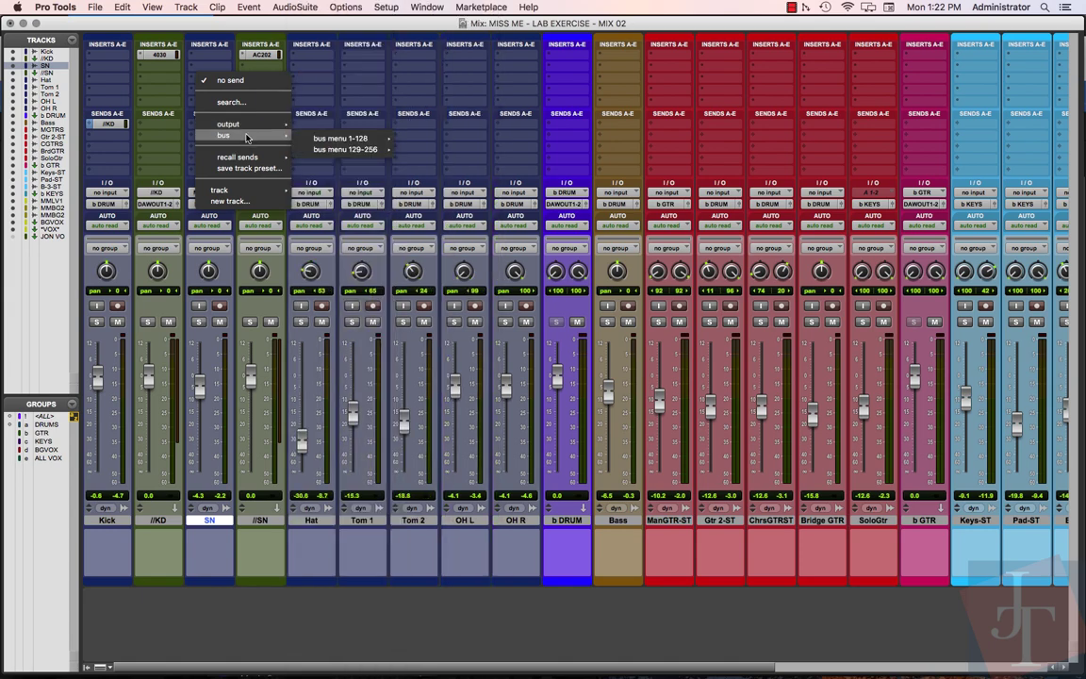
{"action": "mouse_move", "coordinate": [225, 134]}
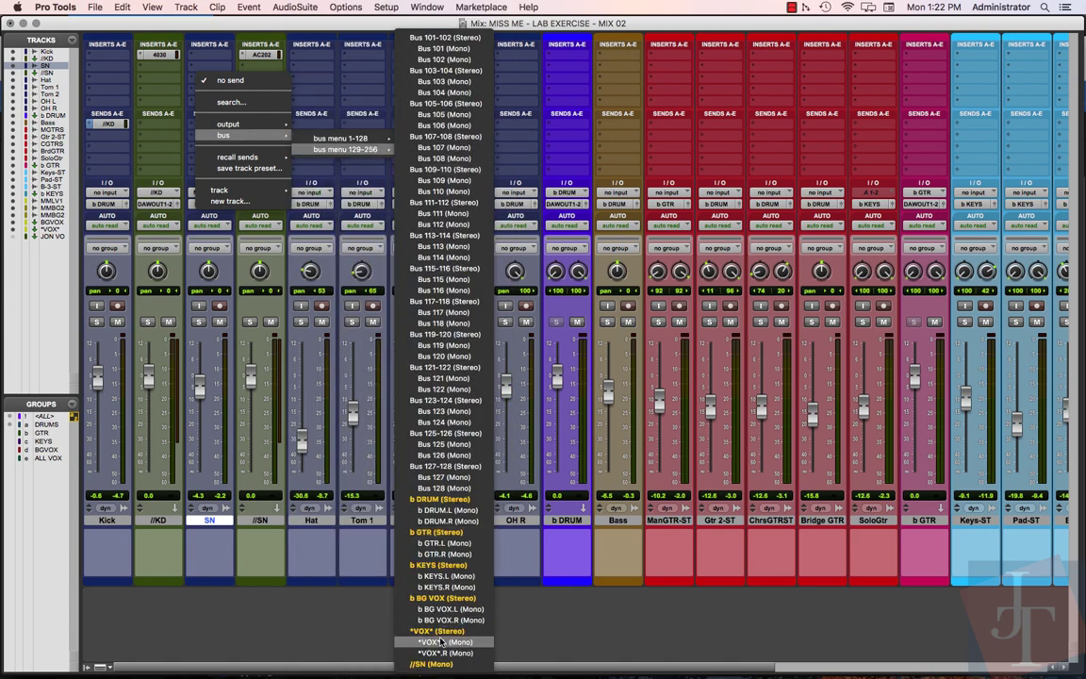
{"action": "left_click", "coordinate": [431, 664]}
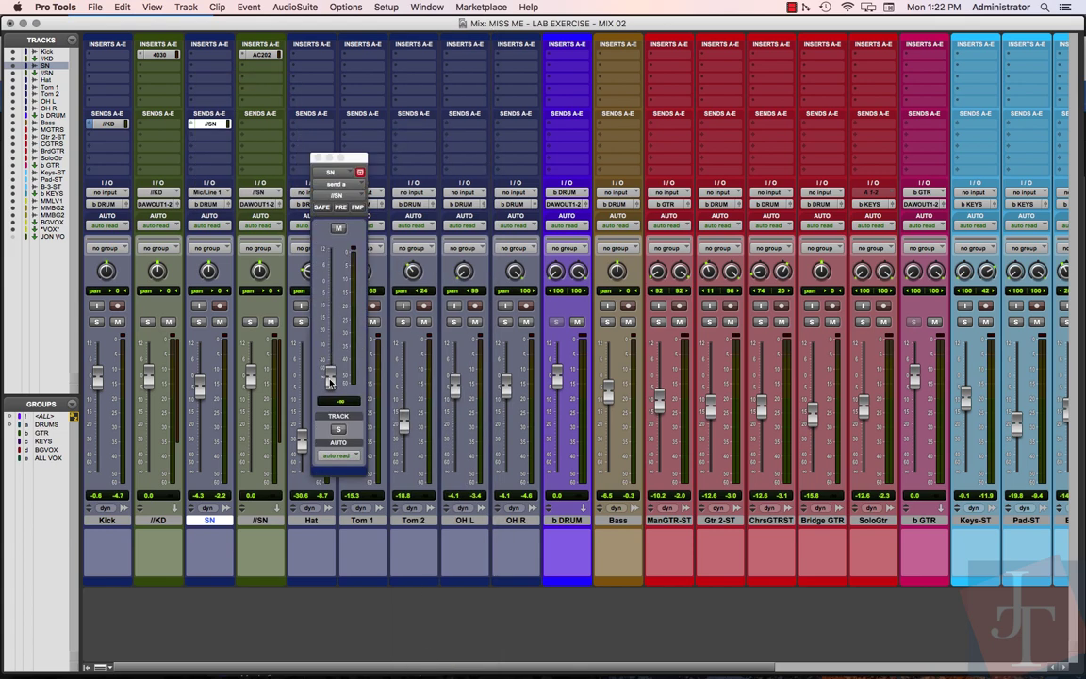
{"action": "left_click", "coordinate": [330, 379], "text": "alt"}
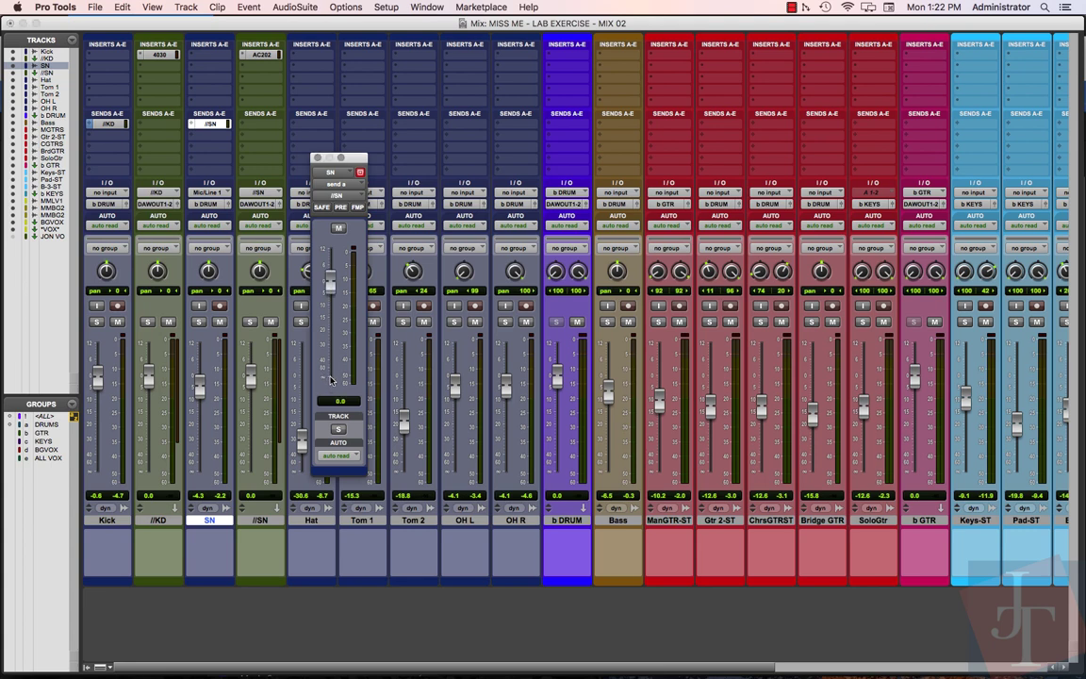
{"action": "left_click", "coordinate": [340, 207]}
{"action": "left_click", "coordinate": [318, 159]}
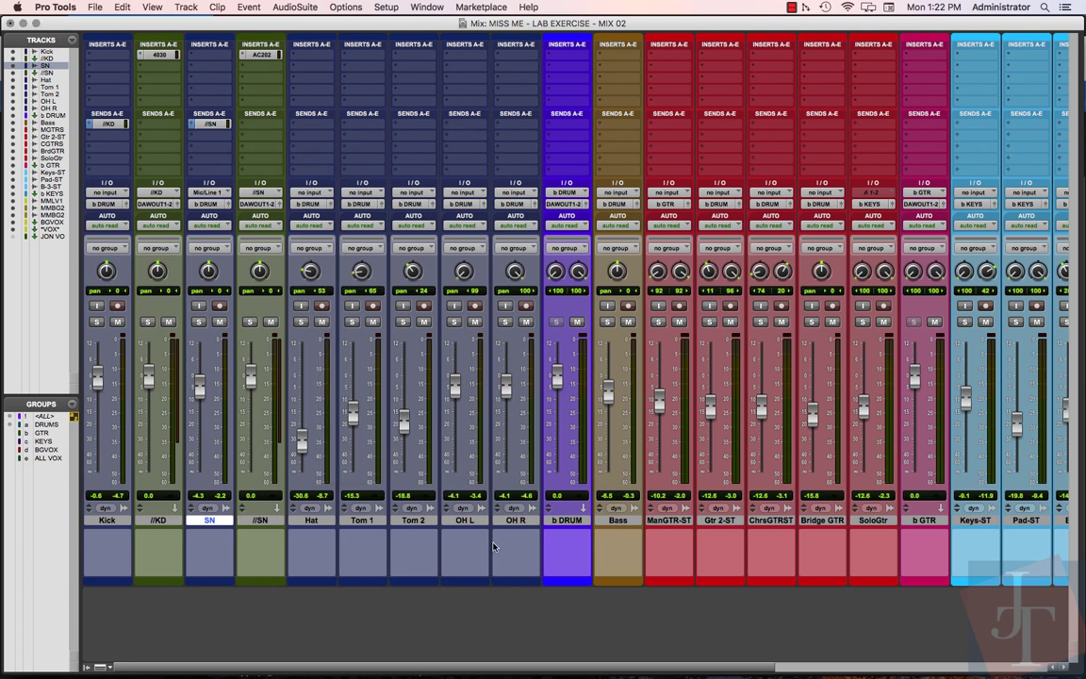
Step: Select OH L and OH R and send both to a new stereo aux named //OH
{"action": "left_click", "coordinate": [464, 521]}
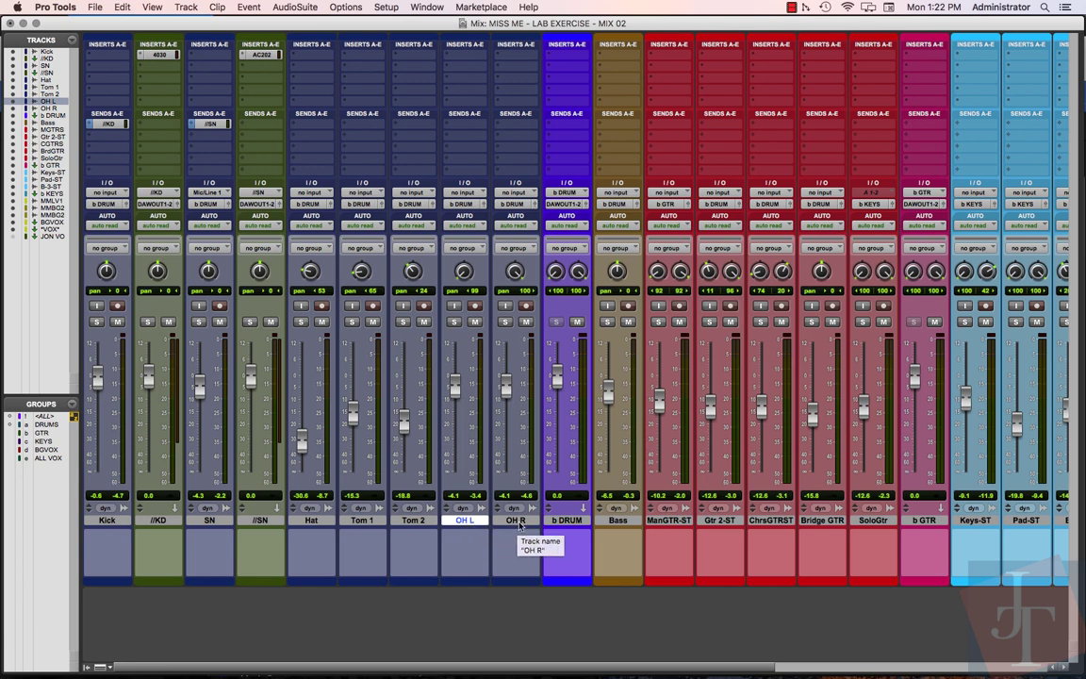
{"action": "left_click", "coordinate": [519, 522], "text": "shift"}
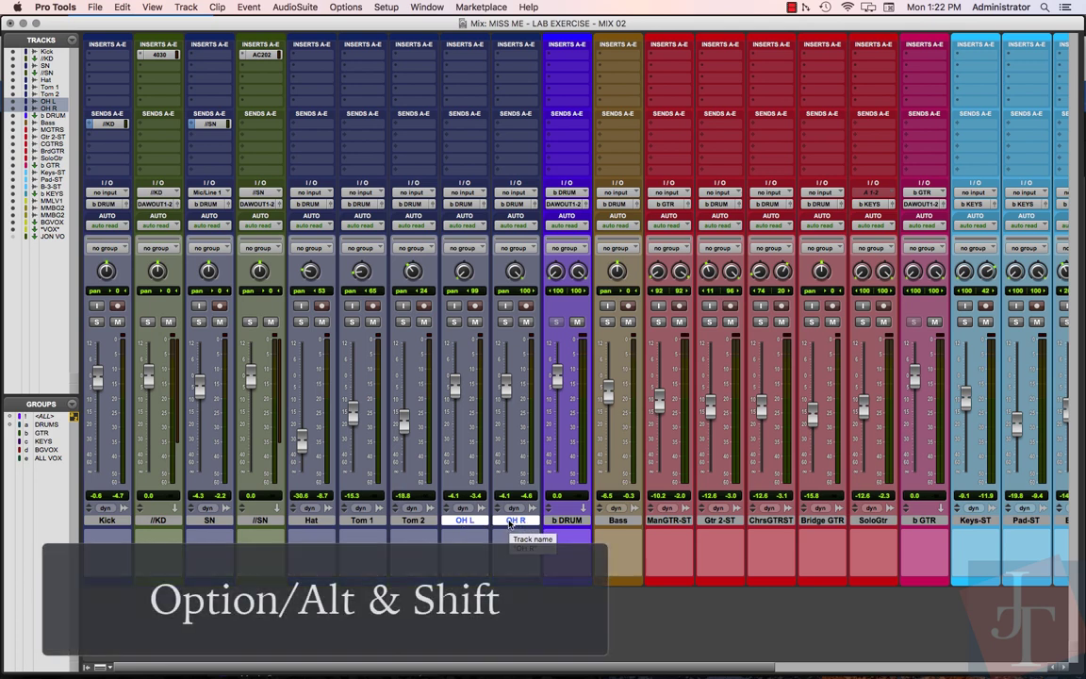
{"action": "left_click", "coordinate": [457, 127]}
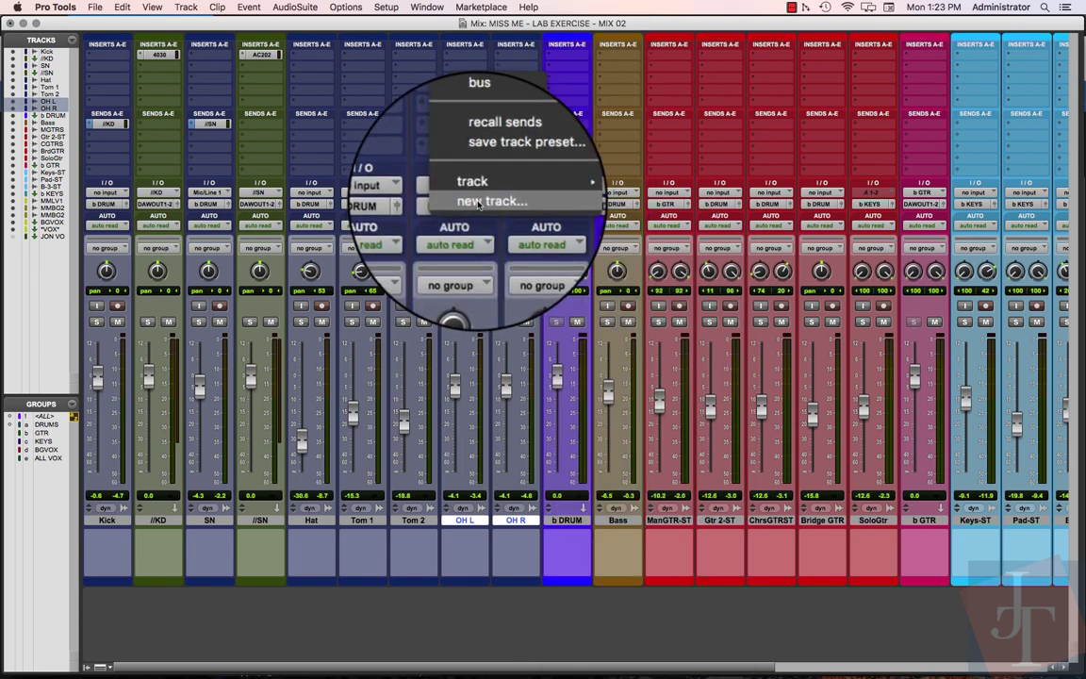
{"action": "left_click", "coordinate": [478, 206]}
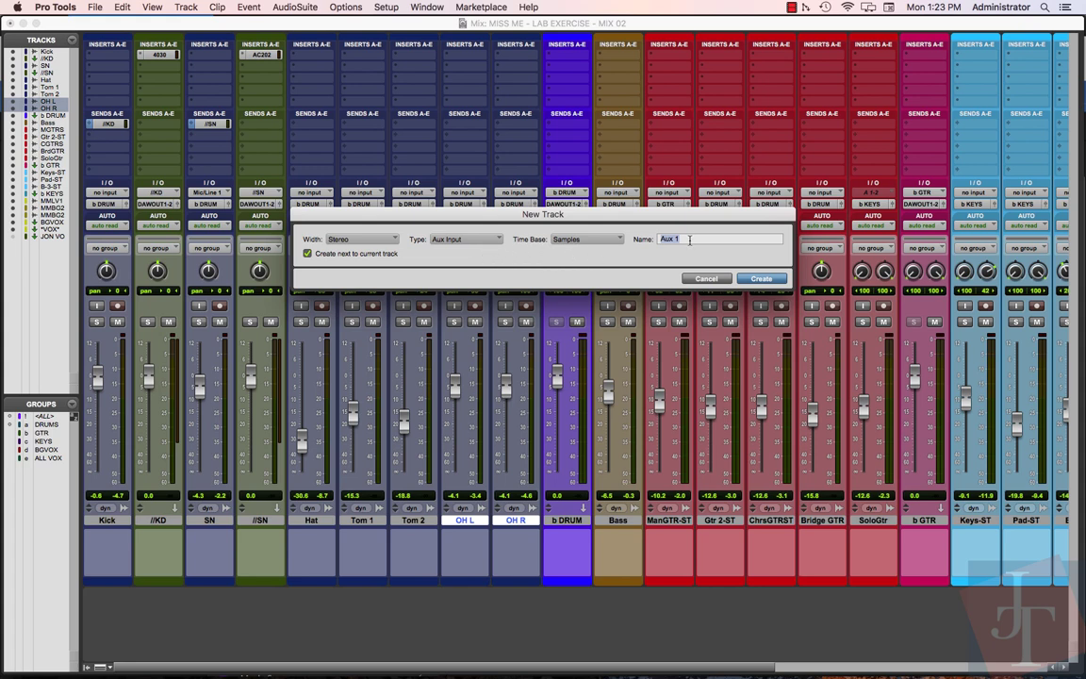
{"action": "type", "text": "//OH"}
Step: Create //OH after OH R; set OH L's send to 0 dB, pre-fader, follow-pan, panned hard
{"action": "left_click", "coordinate": [761, 279]}
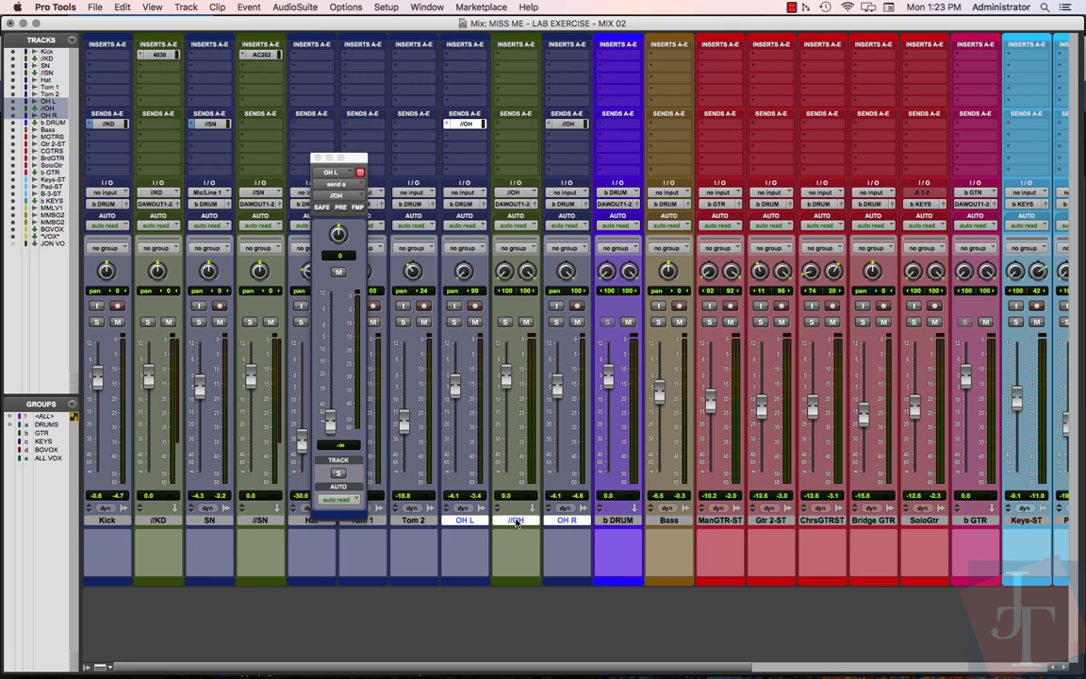
{"action": "left_click_drag", "start_coordinate": [516, 523], "coordinate": [582, 525]}
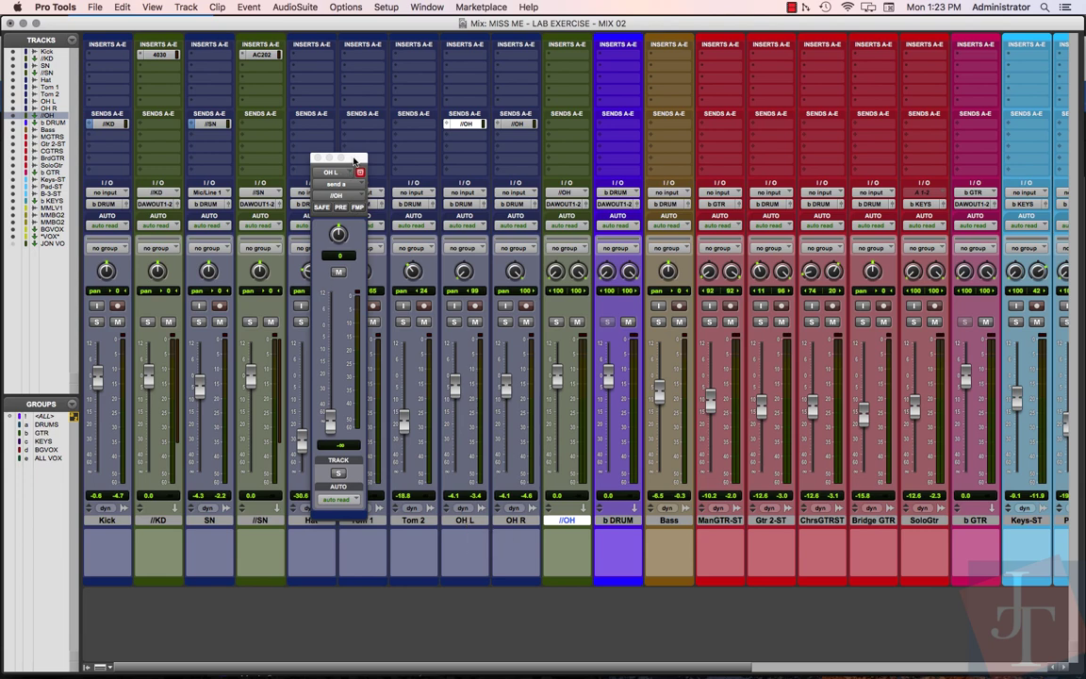
{"action": "left_click_drag", "start_coordinate": [352, 160], "coordinate": [420, 126]}
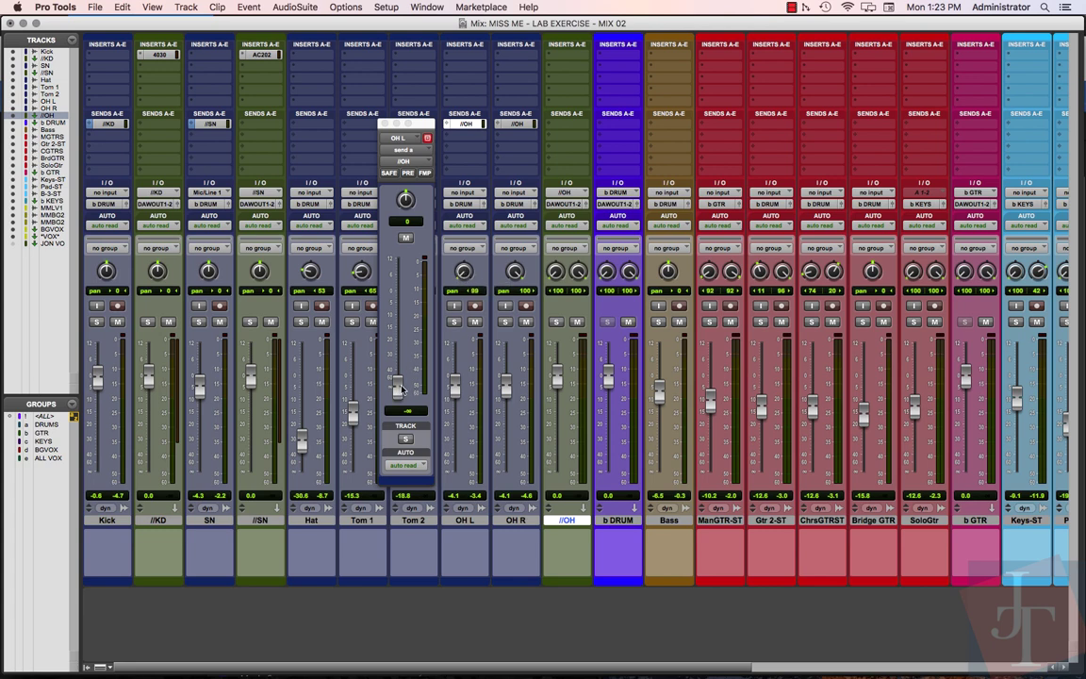
{"action": "left_click", "coordinate": [401, 387], "text": "alt"}
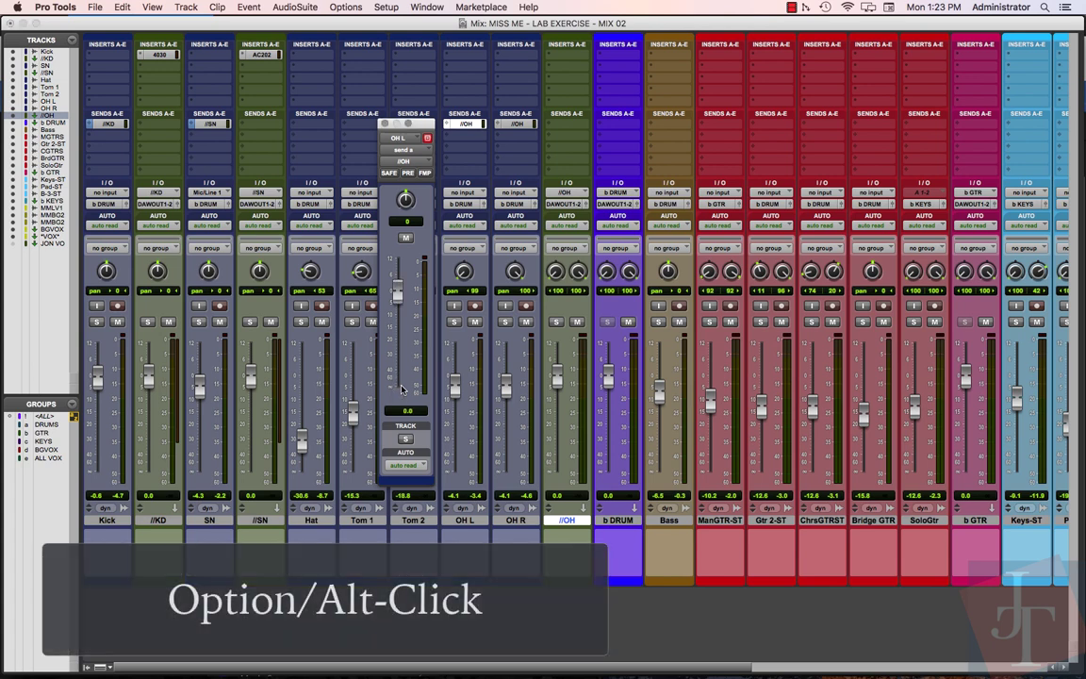
{"action": "left_click", "coordinate": [408, 174]}
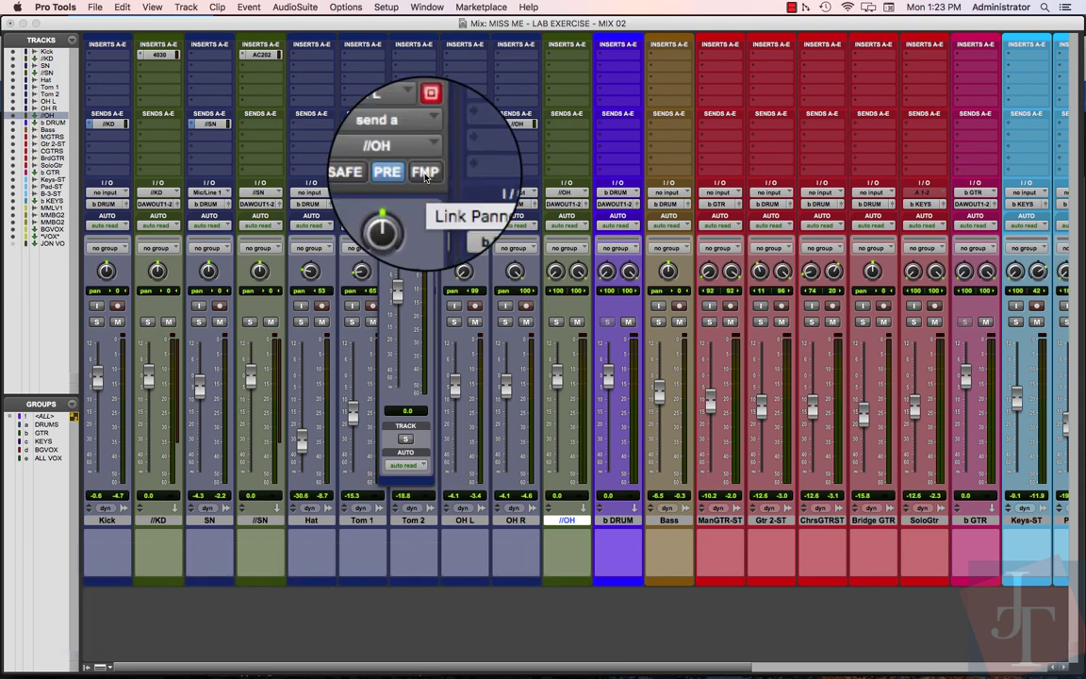
{"action": "left_click", "coordinate": [425, 173]}
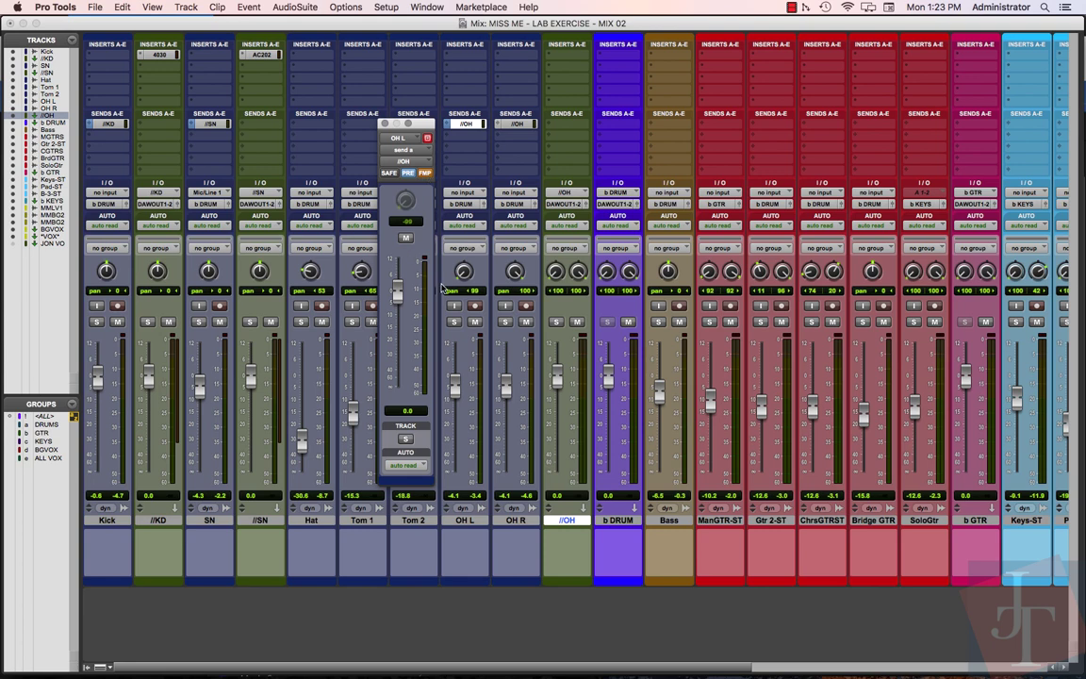
{"action": "mouse_move", "coordinate": [460, 279]}
{"action": "left_mouse_down"}
{"action": "mouse_move", "coordinate": [476, 255]}
{"action": "mouse_move", "coordinate": [477, 297]}
{"action": "left_mouse_up"}
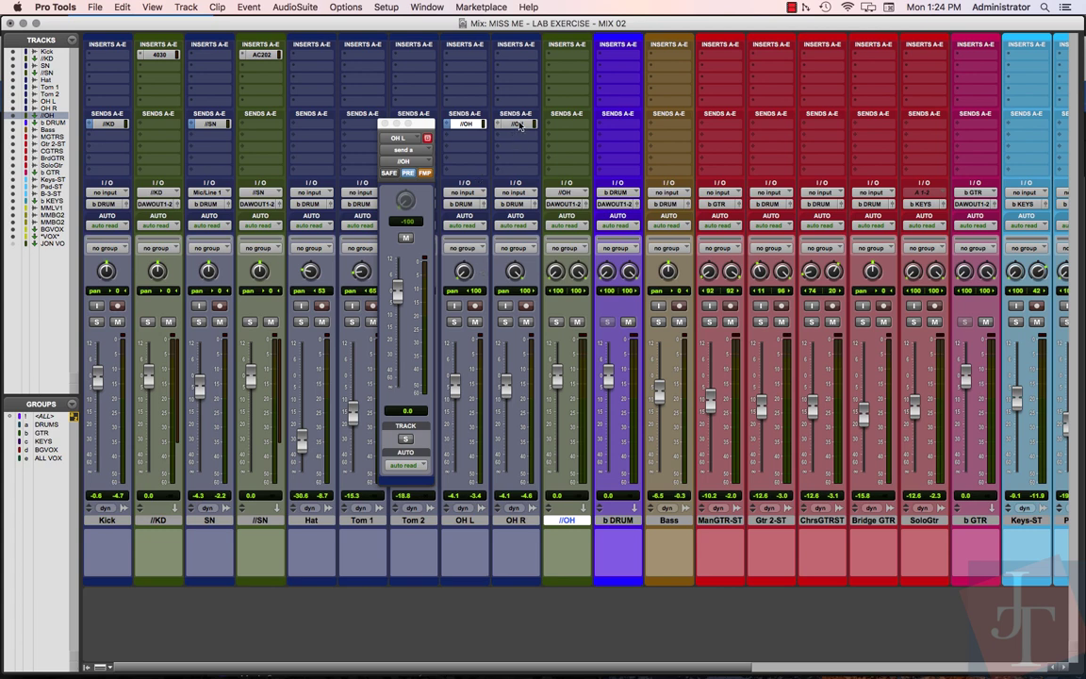
Step: Set the OH R send to //OH at 0 dB pre-fader
{"action": "left_click", "coordinate": [516, 125]}
{"action": "left_click", "coordinate": [401, 388], "text": "alt"}
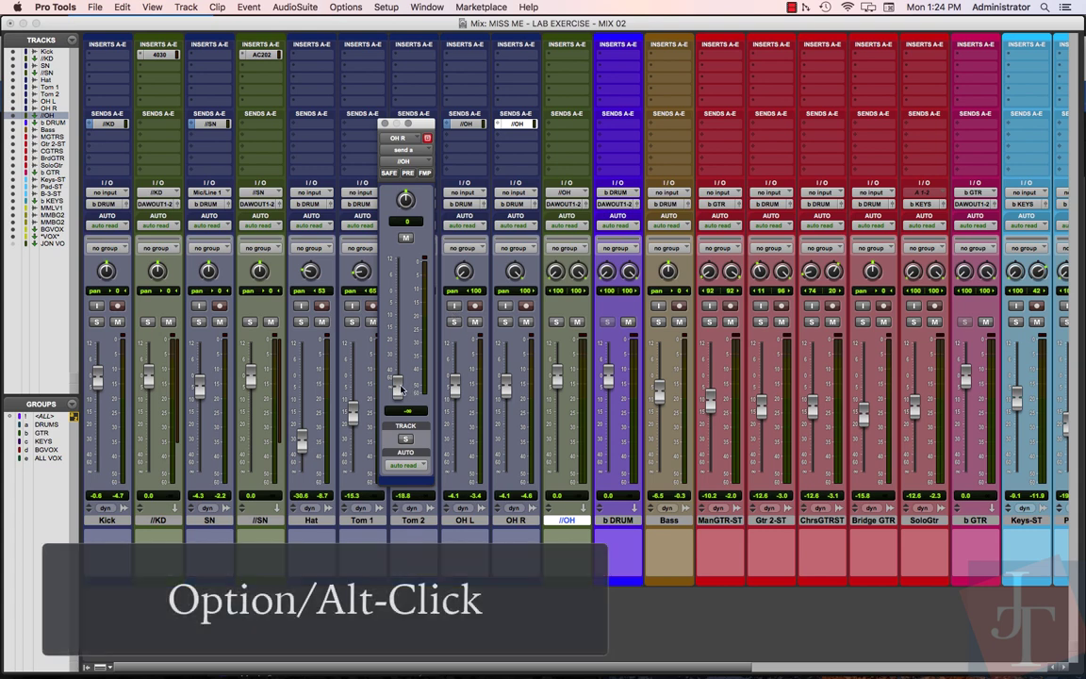
{"action": "left_click", "coordinate": [401, 388], "text": "alt"}
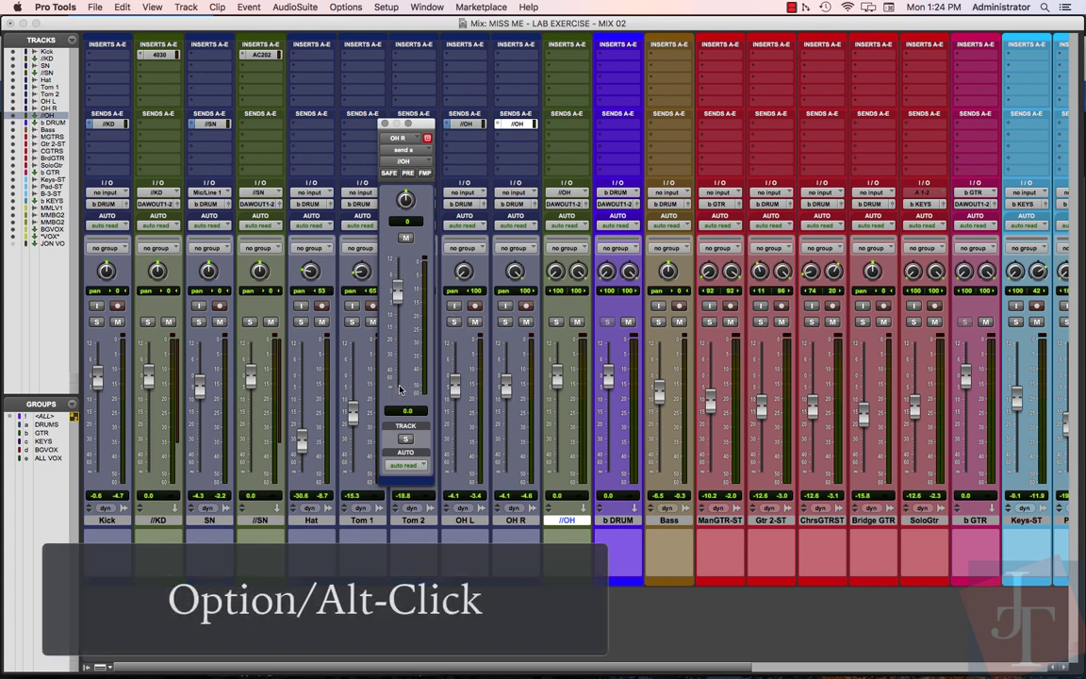
{"action": "left_click", "coordinate": [407, 173]}
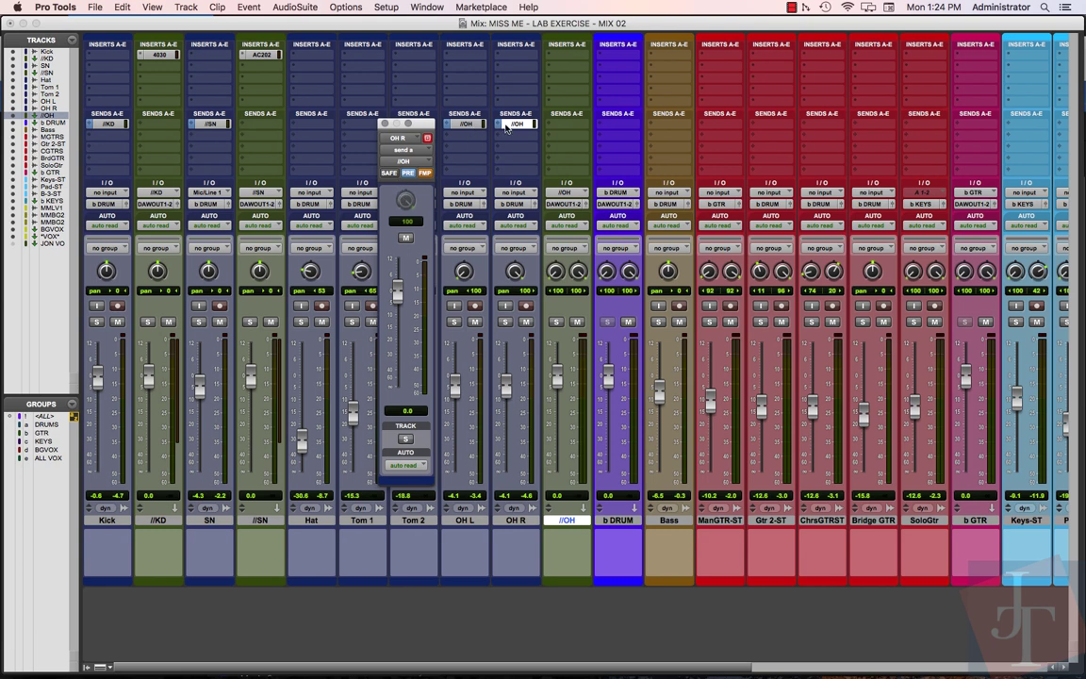
{"action": "left_click", "coordinate": [384, 124]}
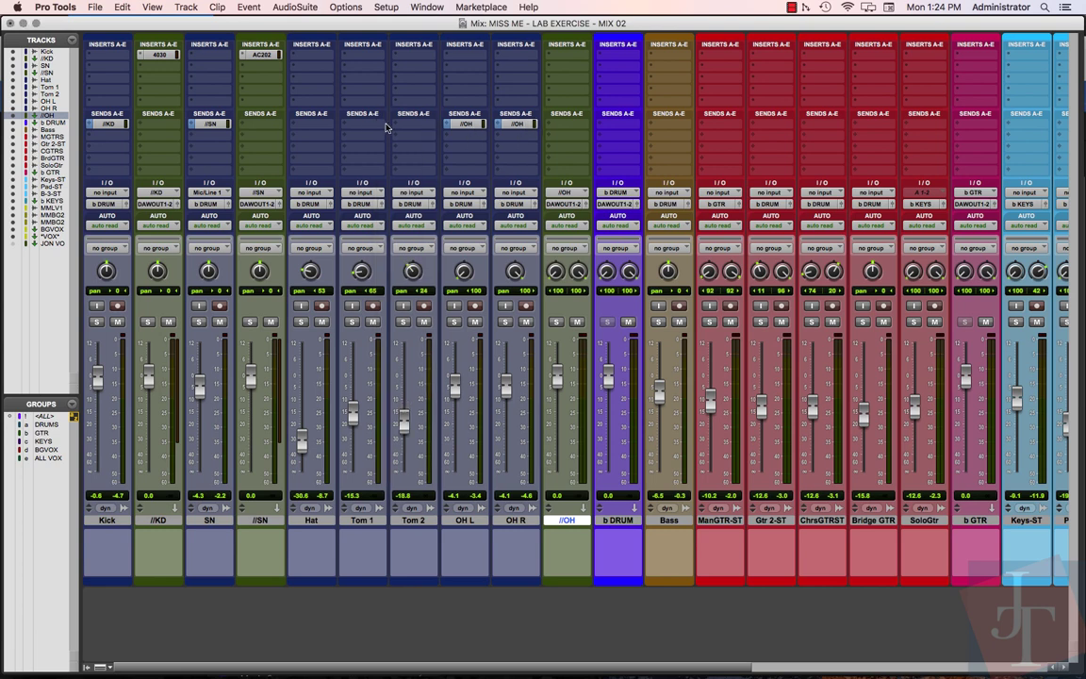
Step: Insert McDSP 6030 Ultimate Comp on //OH and audition its first compressor models
{"action": "left_click", "coordinate": [555, 56]}
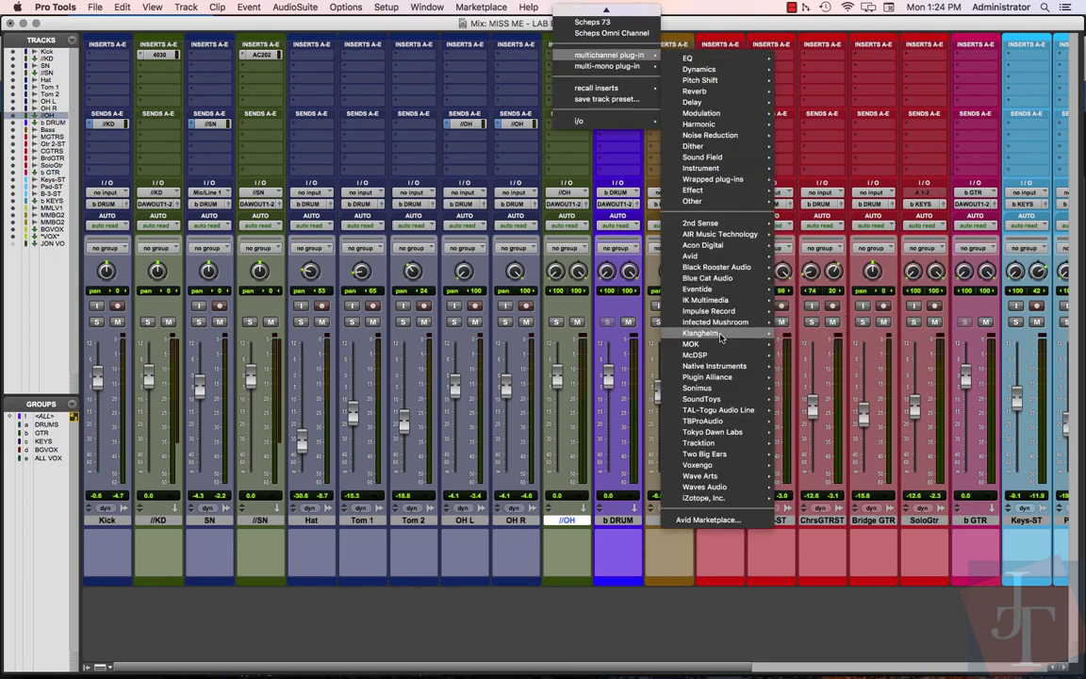
{"action": "mouse_move", "coordinate": [695, 354]}
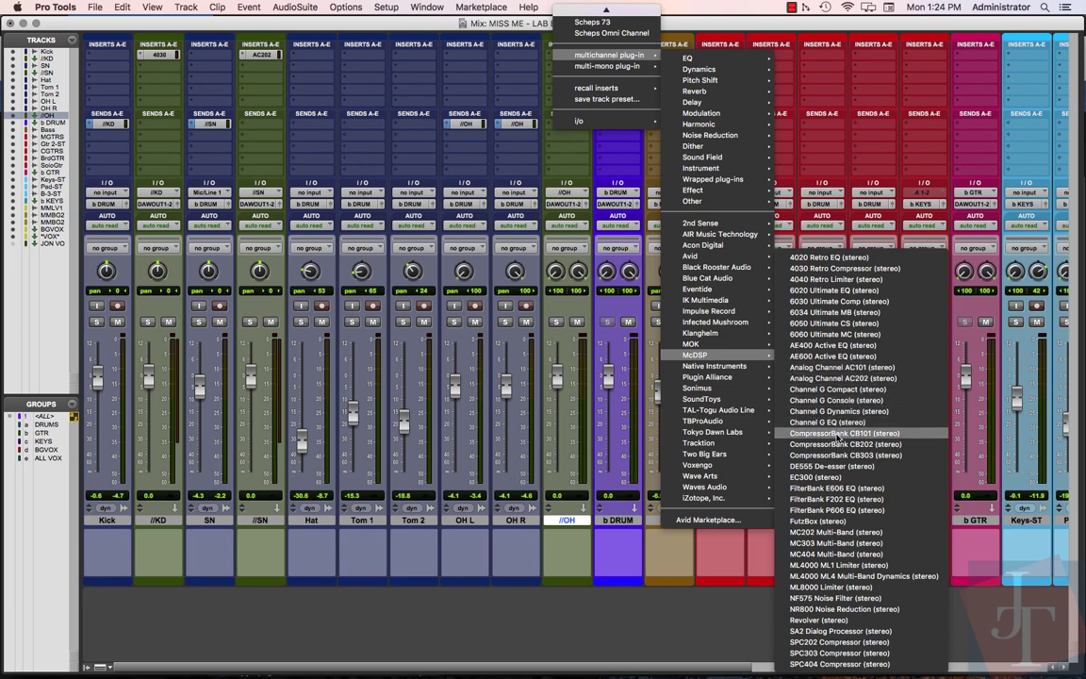
{"action": "left_click", "coordinate": [822, 302]}
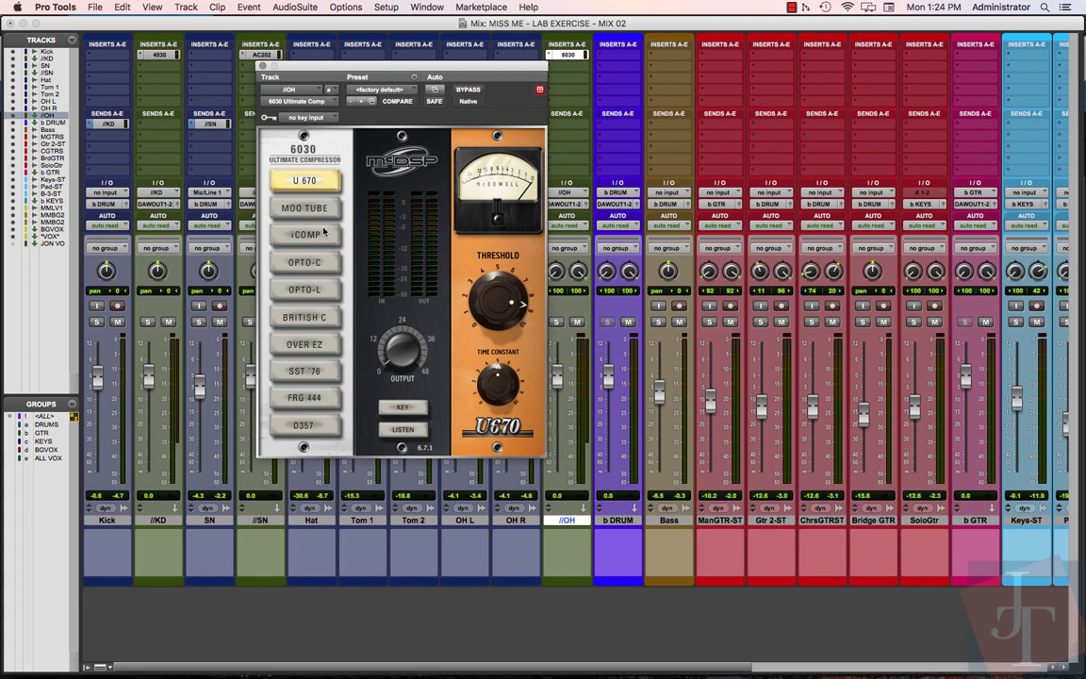
{"action": "left_click", "coordinate": [300, 208]}
{"action": "left_click", "coordinate": [311, 236]}
{"action": "left_click", "coordinate": [311, 262]}
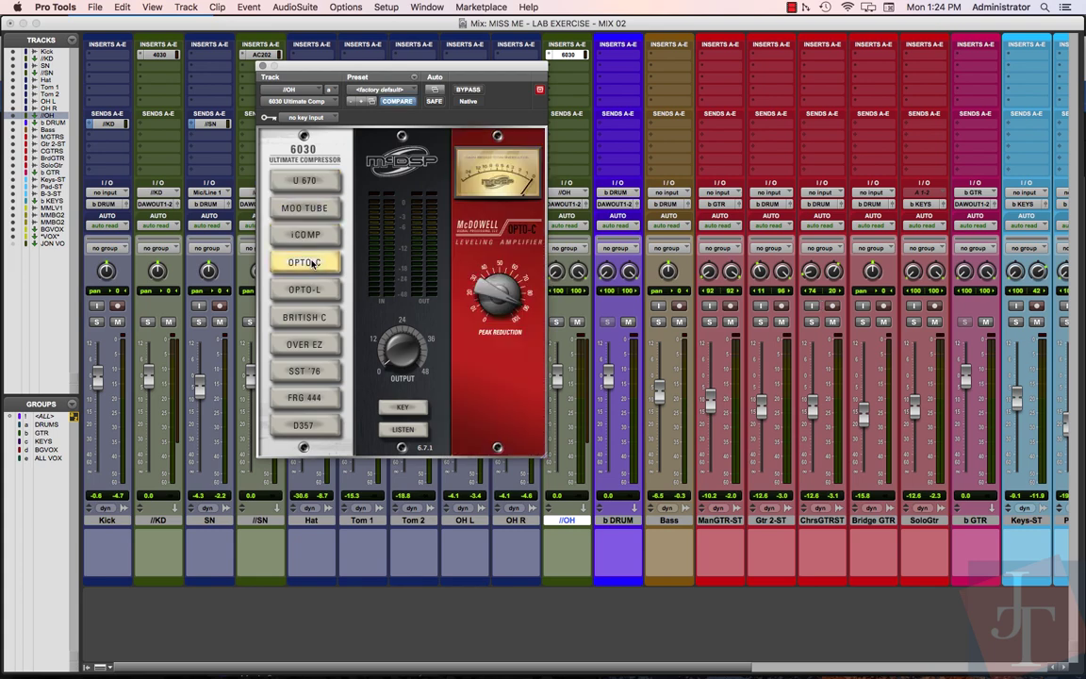
{"action": "left_click", "coordinate": [311, 289]}
{"action": "left_click", "coordinate": [316, 318]}
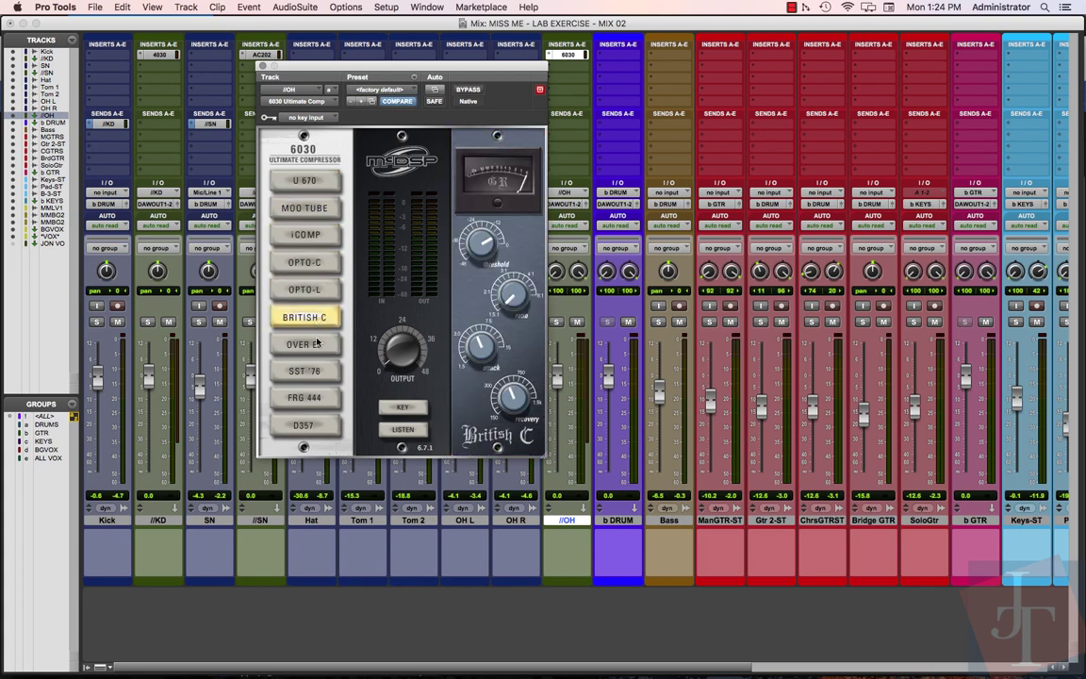
Step: Audition the remaining 6030 models and settle on iCOMP
{"action": "left_click", "coordinate": [314, 345]}
{"action": "left_click", "coordinate": [314, 372]}
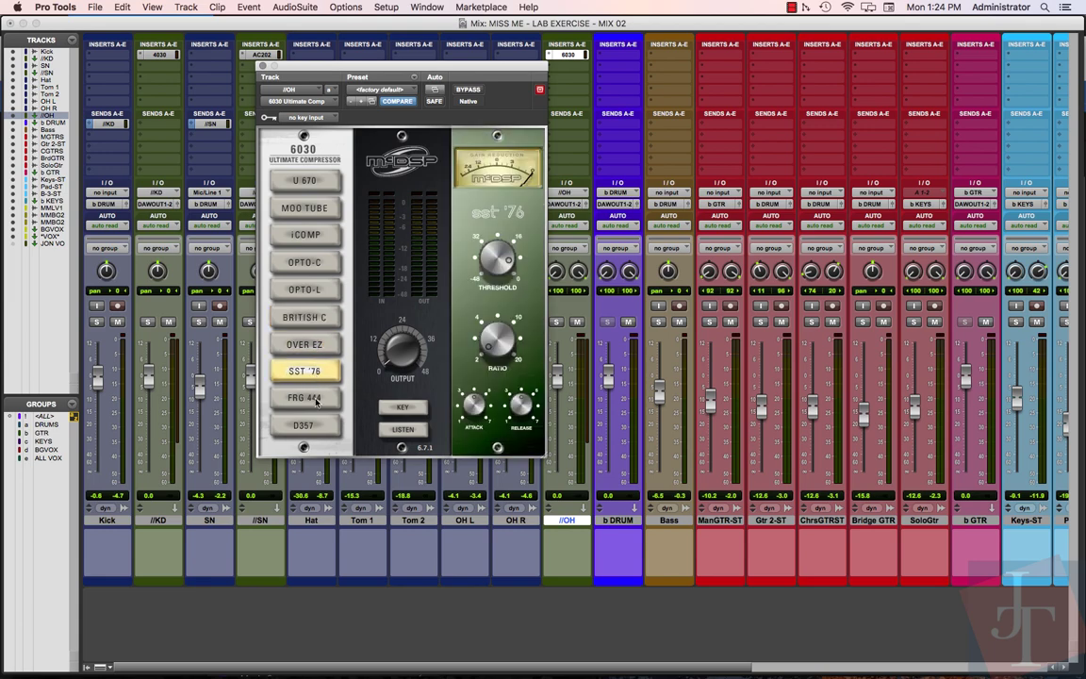
{"action": "left_click", "coordinate": [317, 400]}
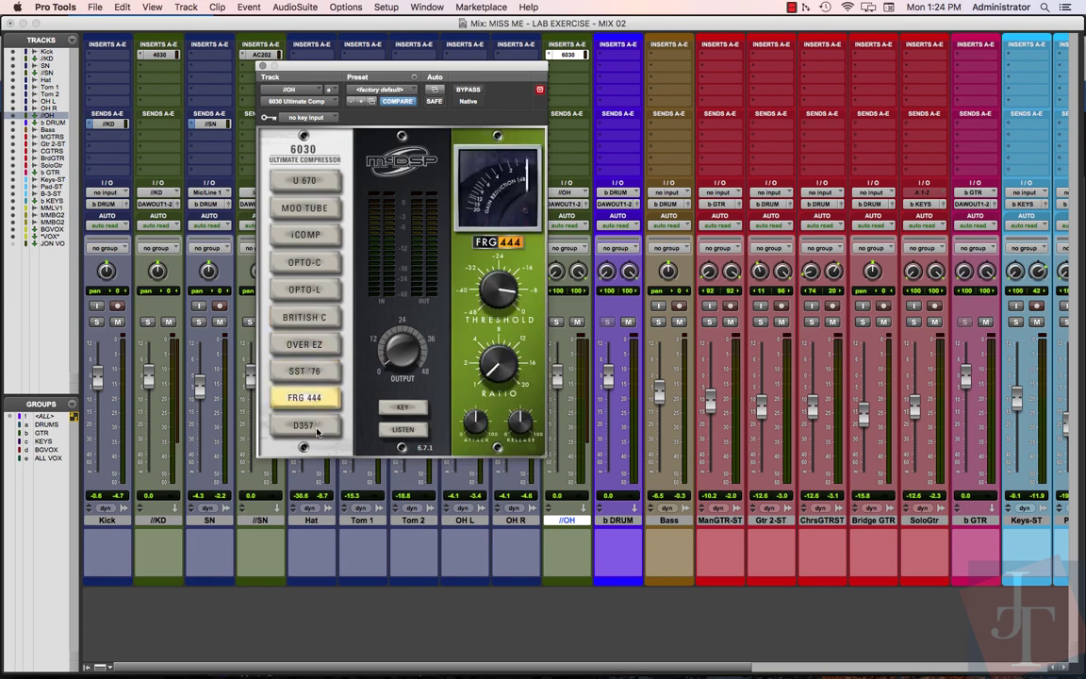
{"action": "left_click", "coordinate": [305, 425]}
{"action": "left_click", "coordinate": [305, 181]}
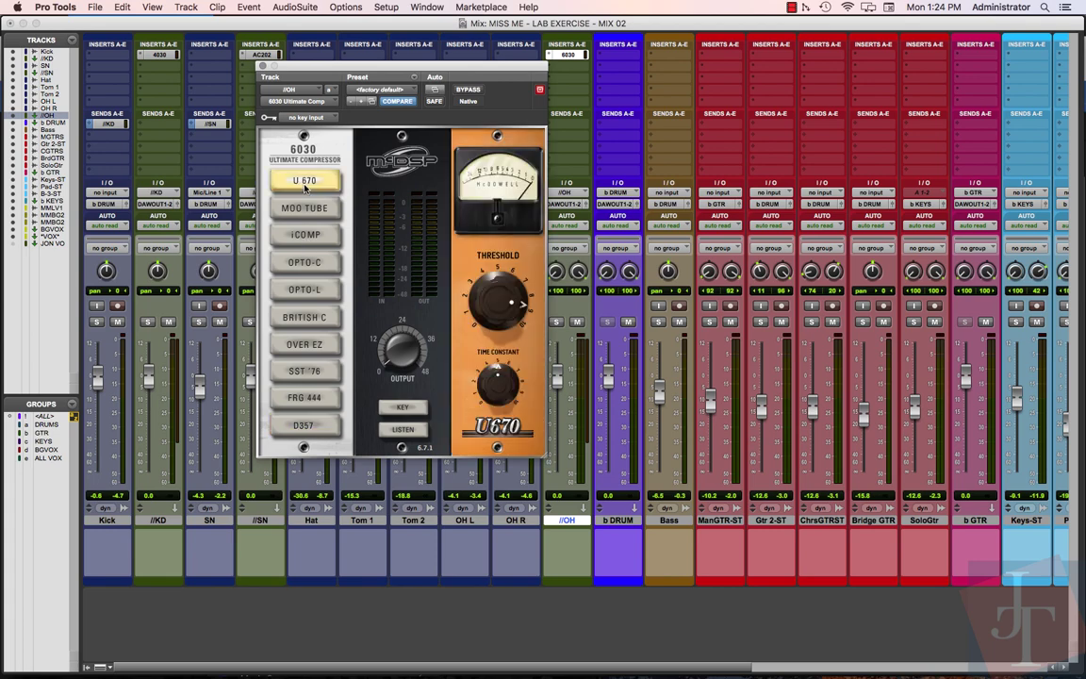
{"action": "left_click", "coordinate": [306, 209]}
{"action": "left_click", "coordinate": [307, 238]}
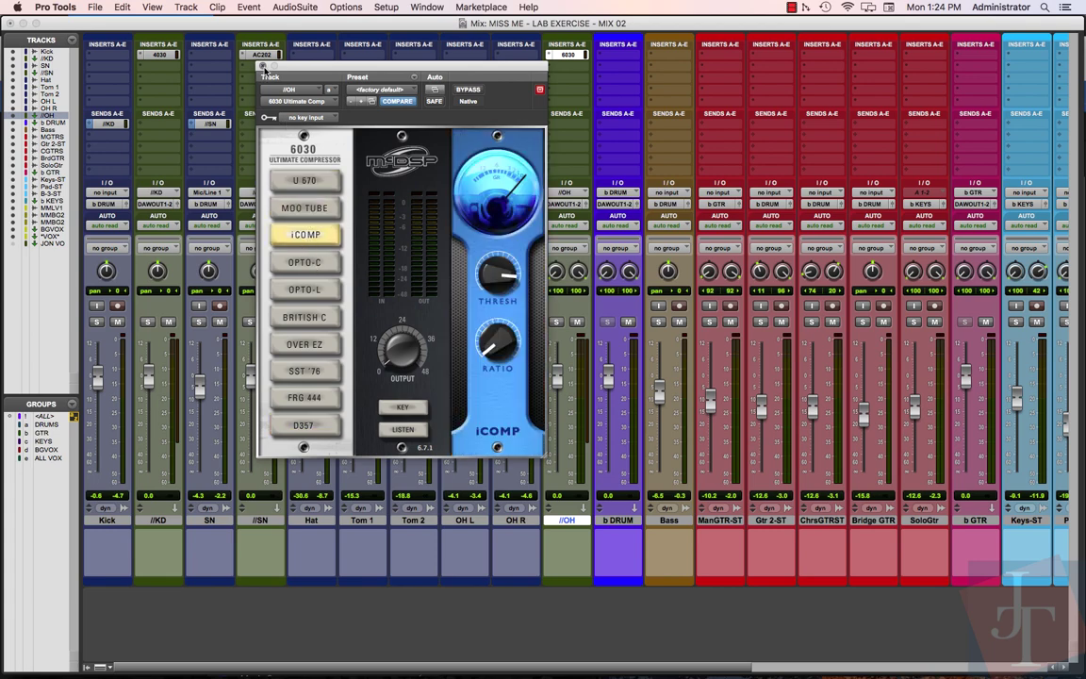
{"action": "left_click", "coordinate": [263, 67]}
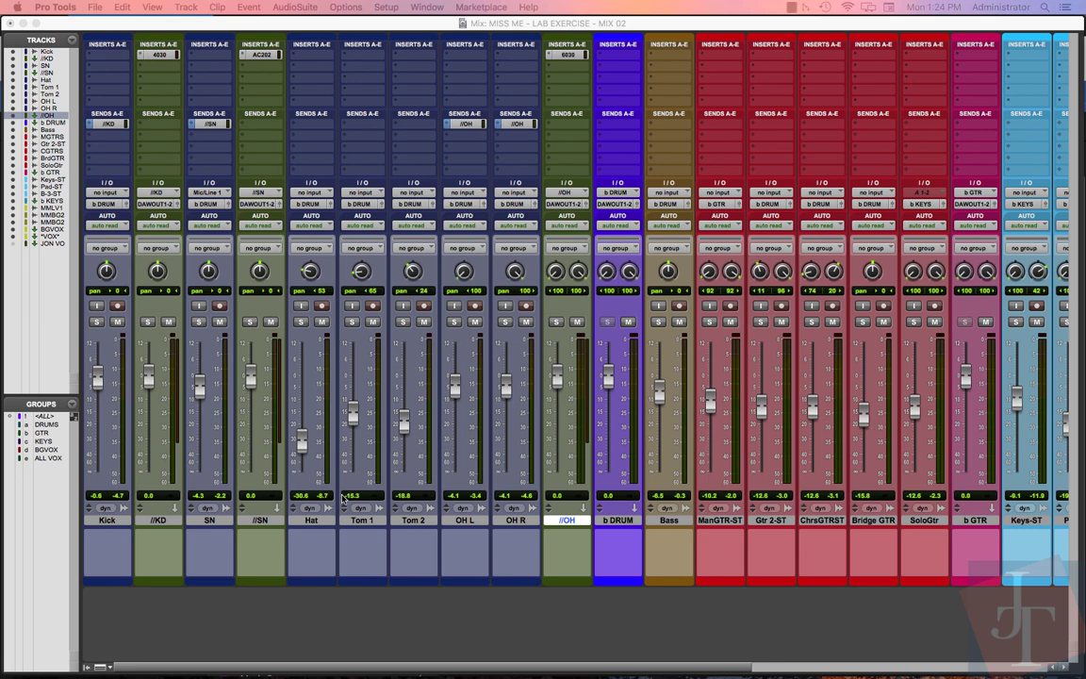
Step: Scroll right to the vocals and select lead vocal 'Miss Me-Lead Voc-M.1' (MsMLdVM1)
{"action": "left_click_drag", "start_coordinate": [540, 672], "coordinate": [904, 671]}
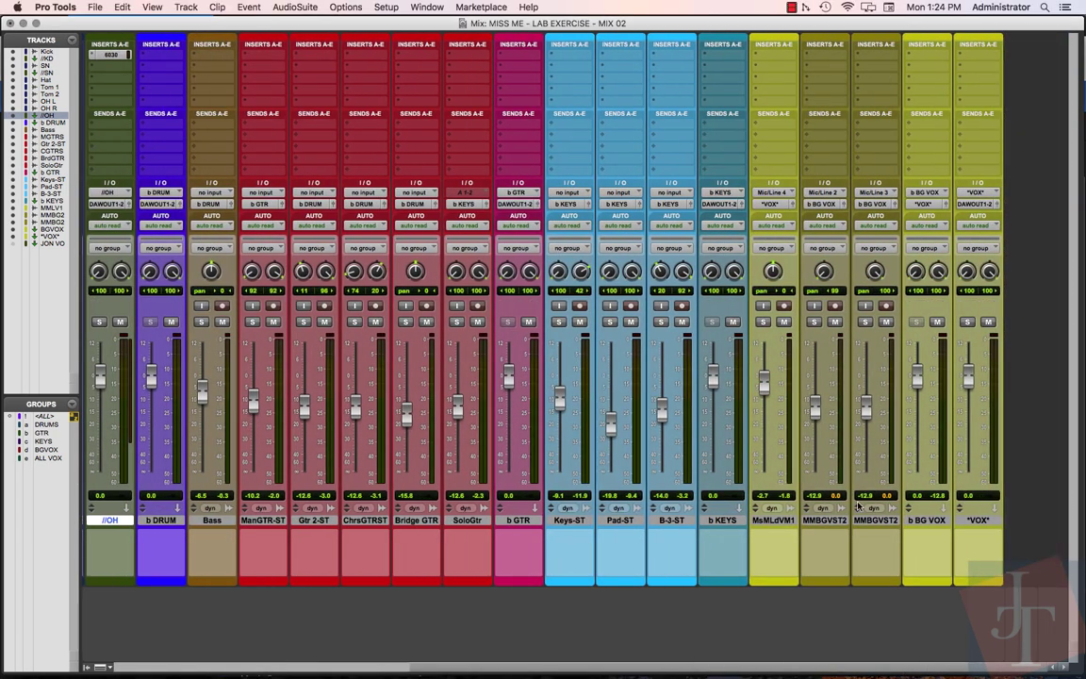
{"action": "left_click", "coordinate": [773, 521]}
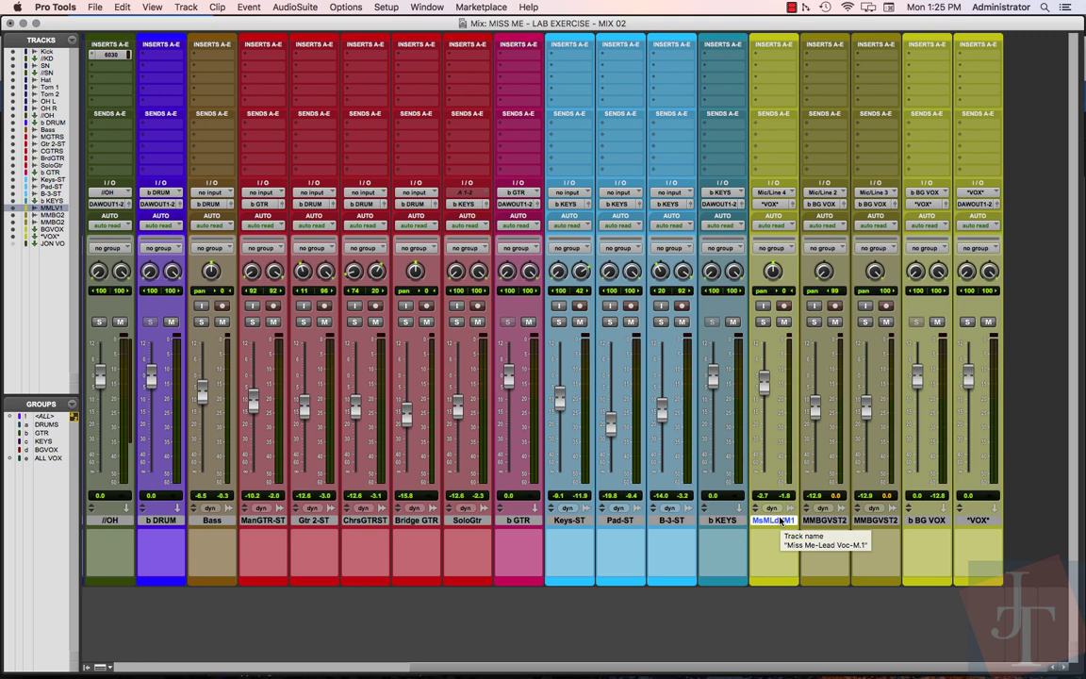
Step: Create one stereo Aux Input track, Aux 1, with Cmd+Shift+N
{"action": "key", "text": "super+shift+n"}
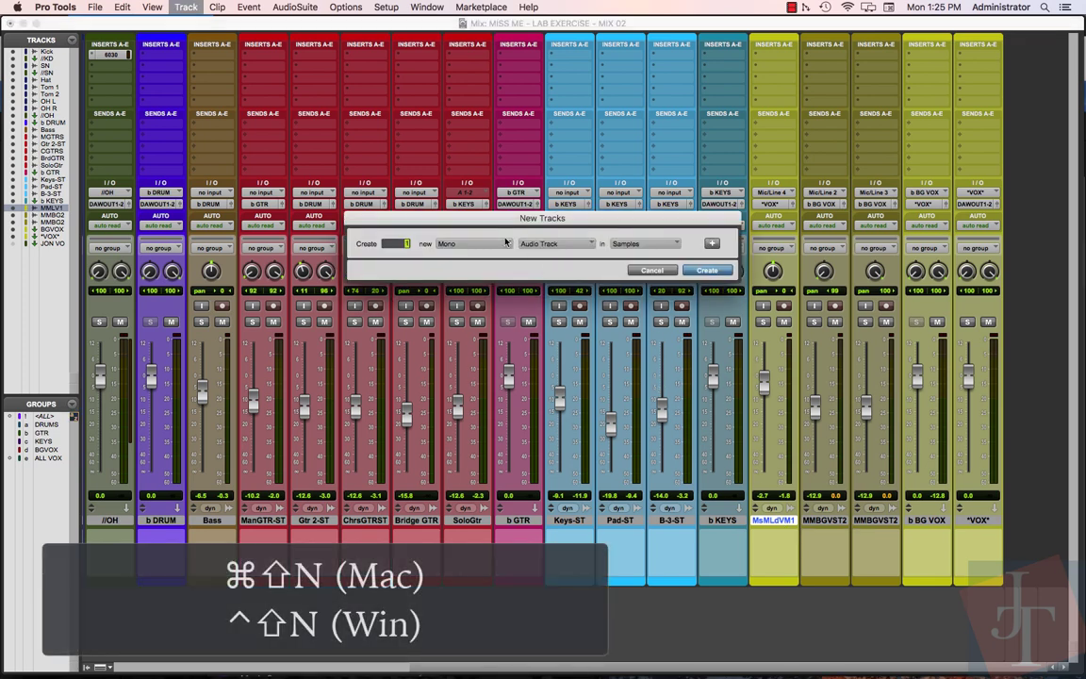
{"action": "left_click", "coordinate": [471, 243]}
{"action": "left_click", "coordinate": [473, 260]}
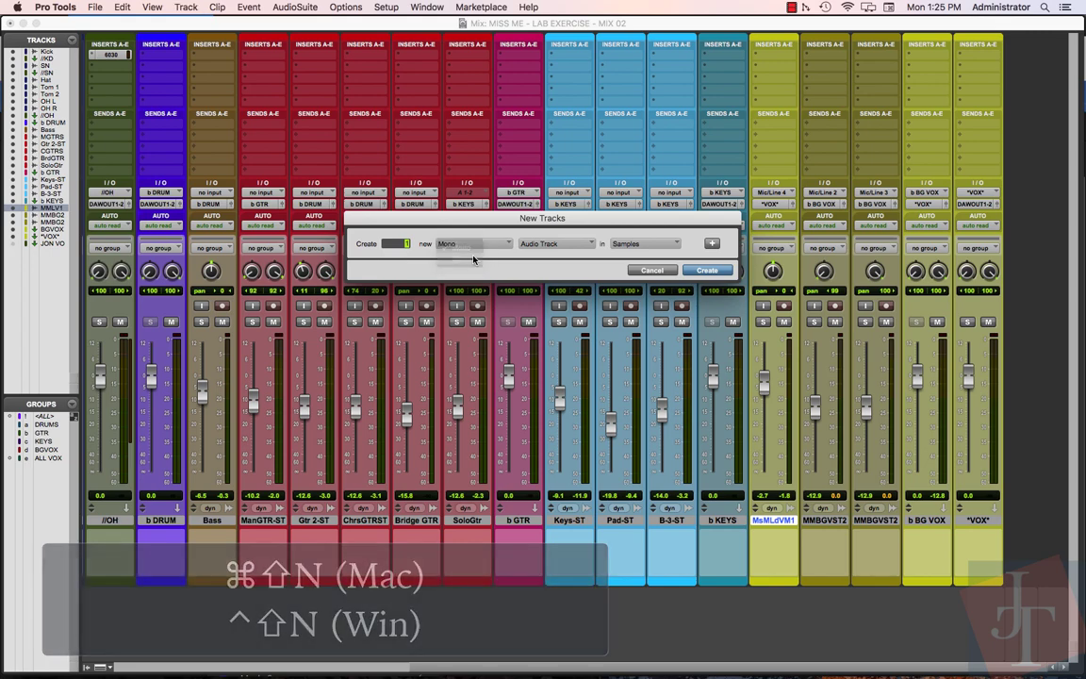
{"action": "left_click", "coordinate": [556, 243]}
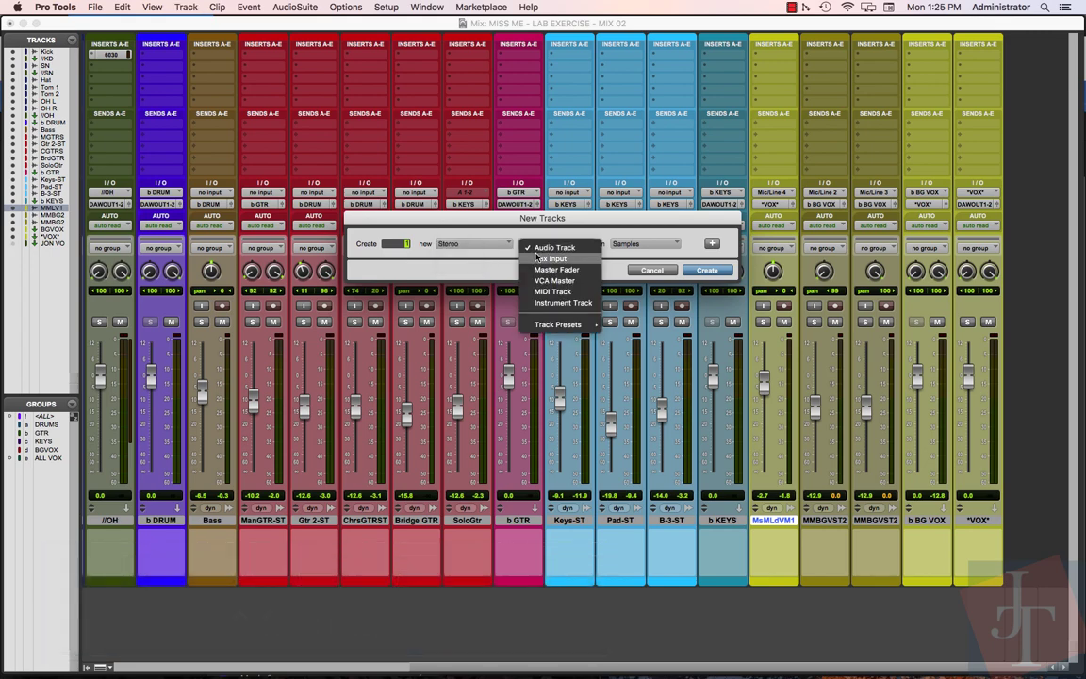
{"action": "left_click", "coordinate": [709, 270]}
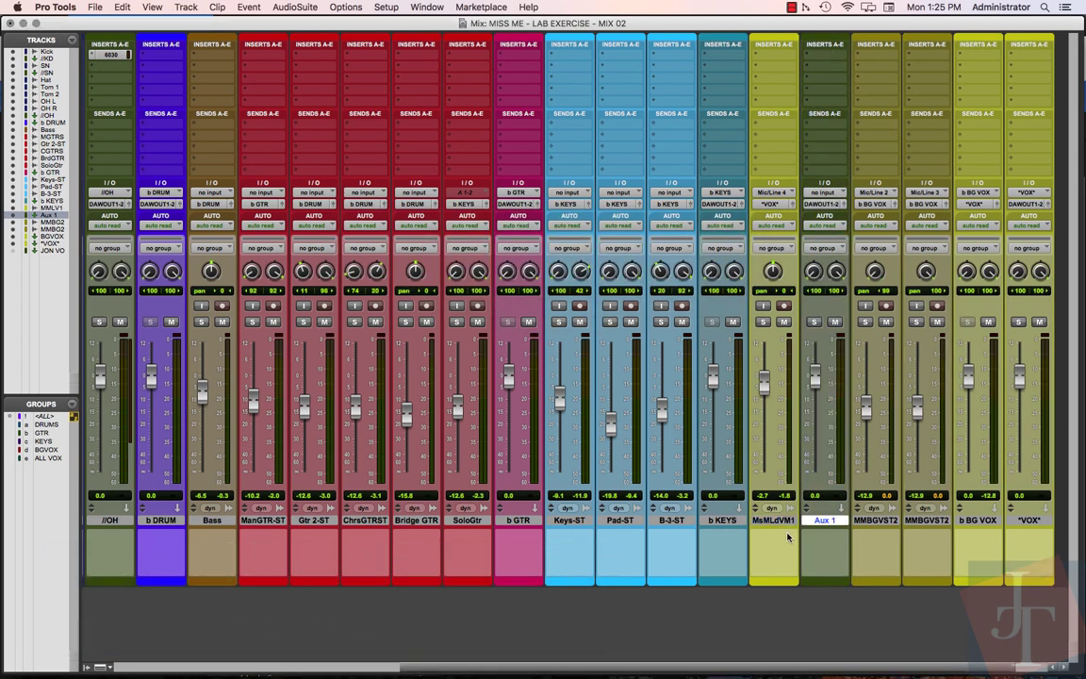
Step: Rename Aux 1 to VOX VERB and give it a stereo bus input
{"action": "double_click", "coordinate": [823, 520]}
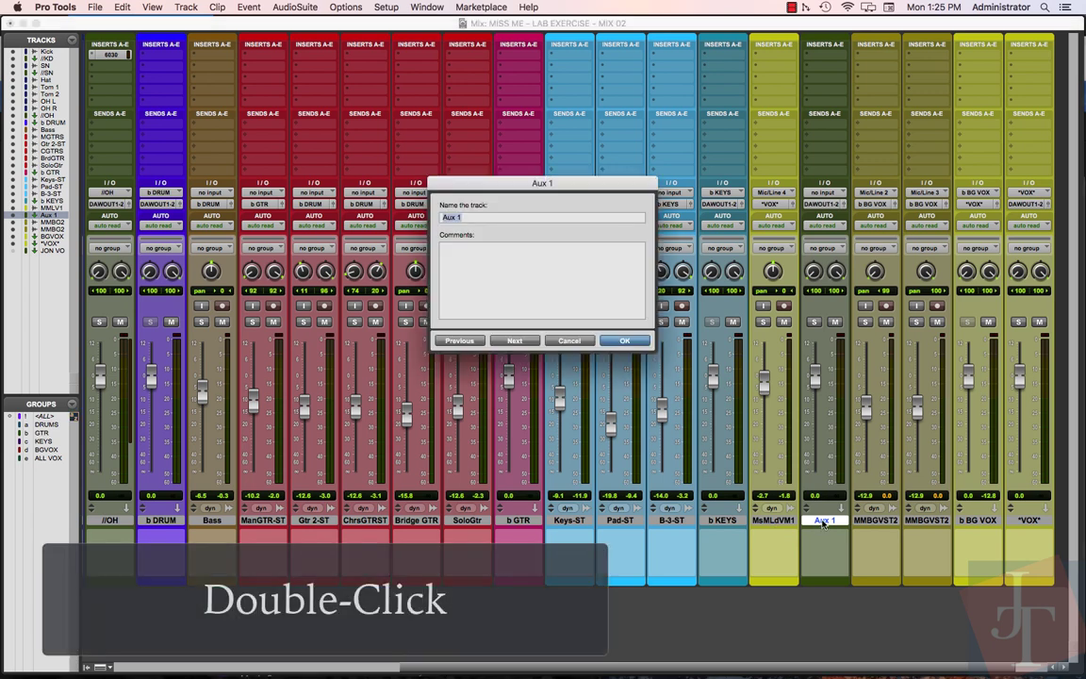
{"action": "type", "text": "VOX VERB"}
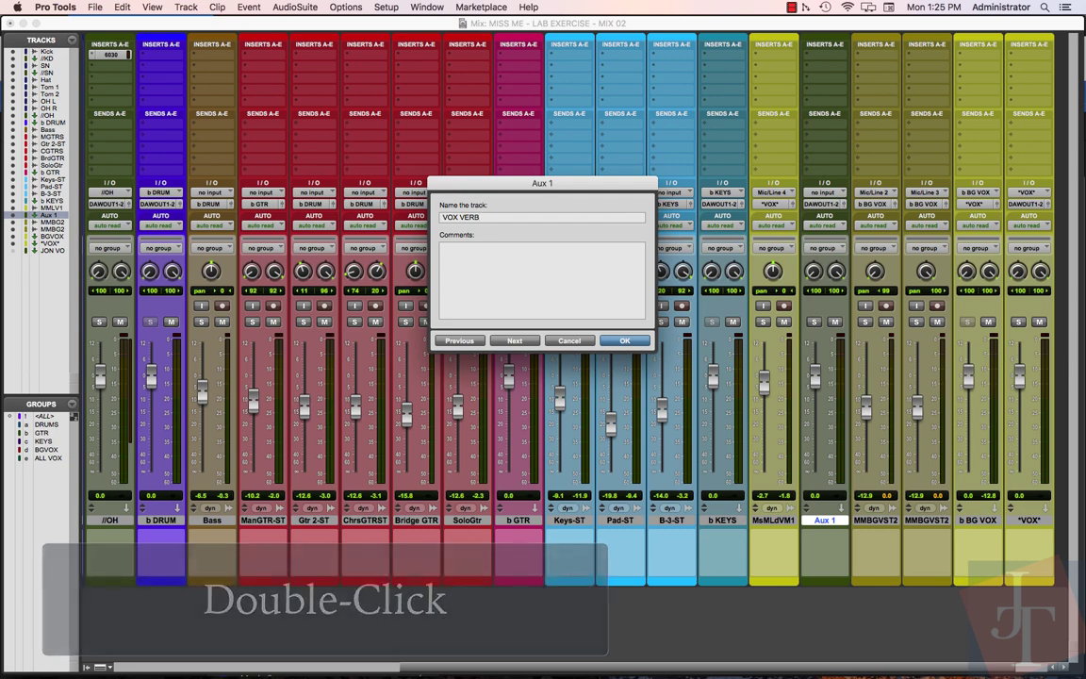
{"action": "key", "text": "Return"}
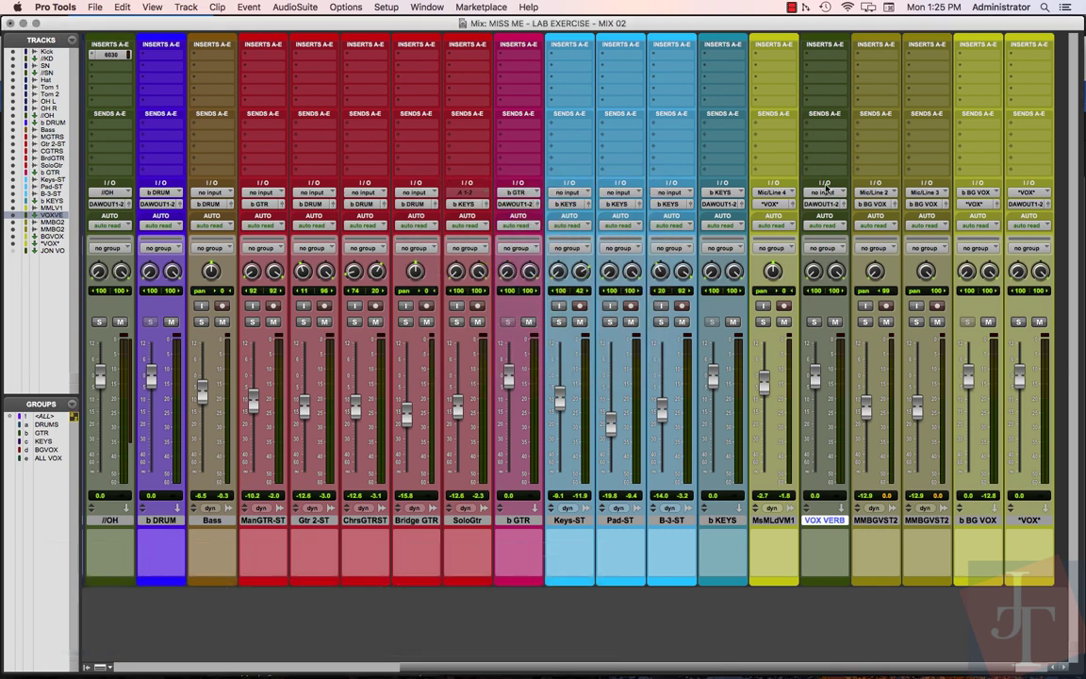
{"action": "left_click", "coordinate": [822, 192]}
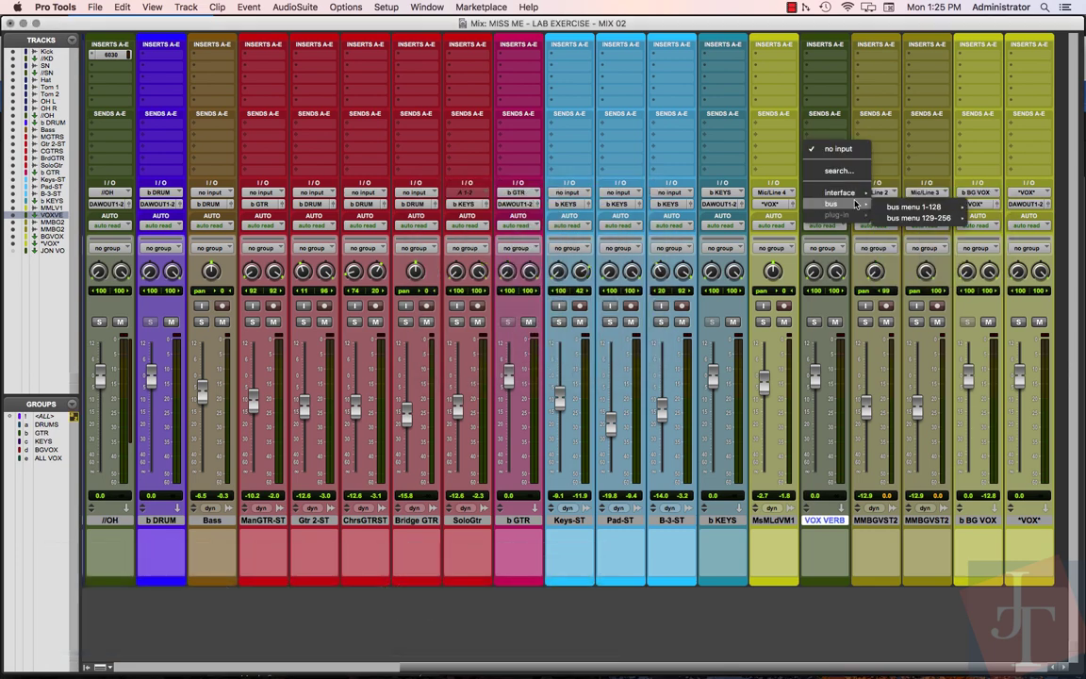
{"action": "mouse_move", "coordinate": [912, 206]}
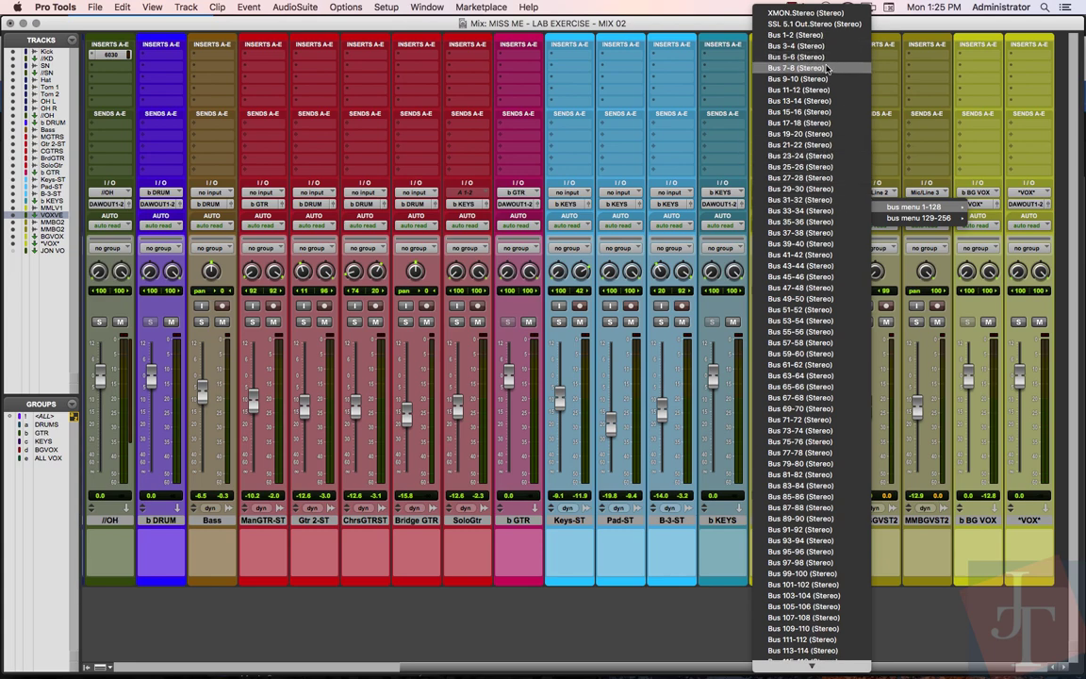
{"action": "left_click", "coordinate": [808, 128]}
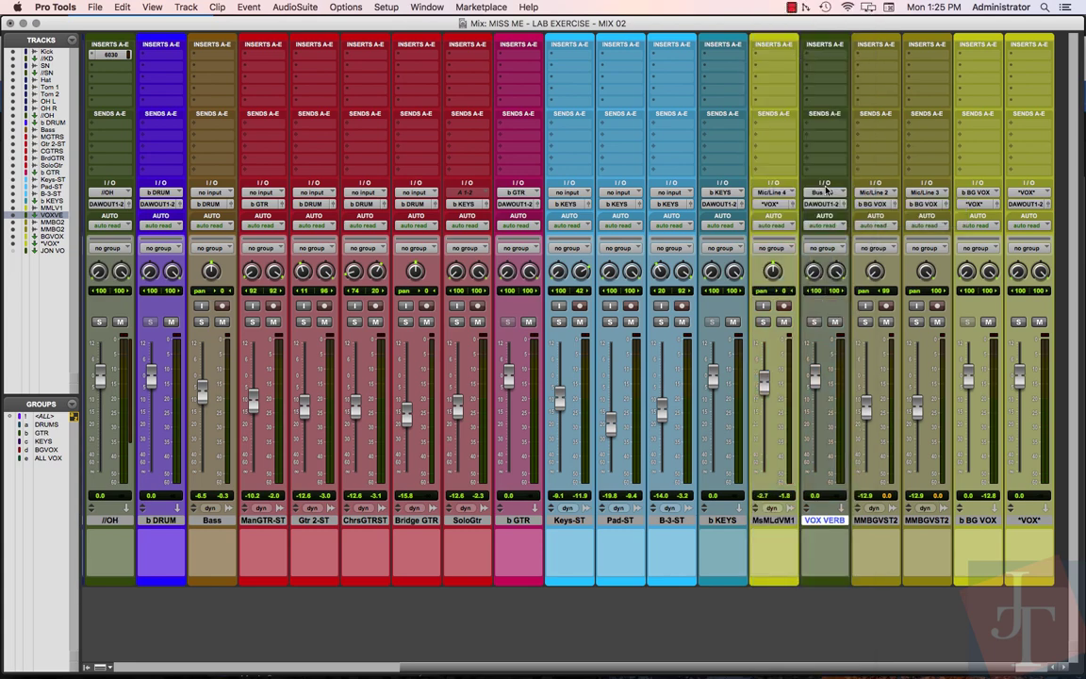
Step: Rename that input bus from Bus 5-6 to VOX VERB
{"action": "right_click", "coordinate": [821, 196]}
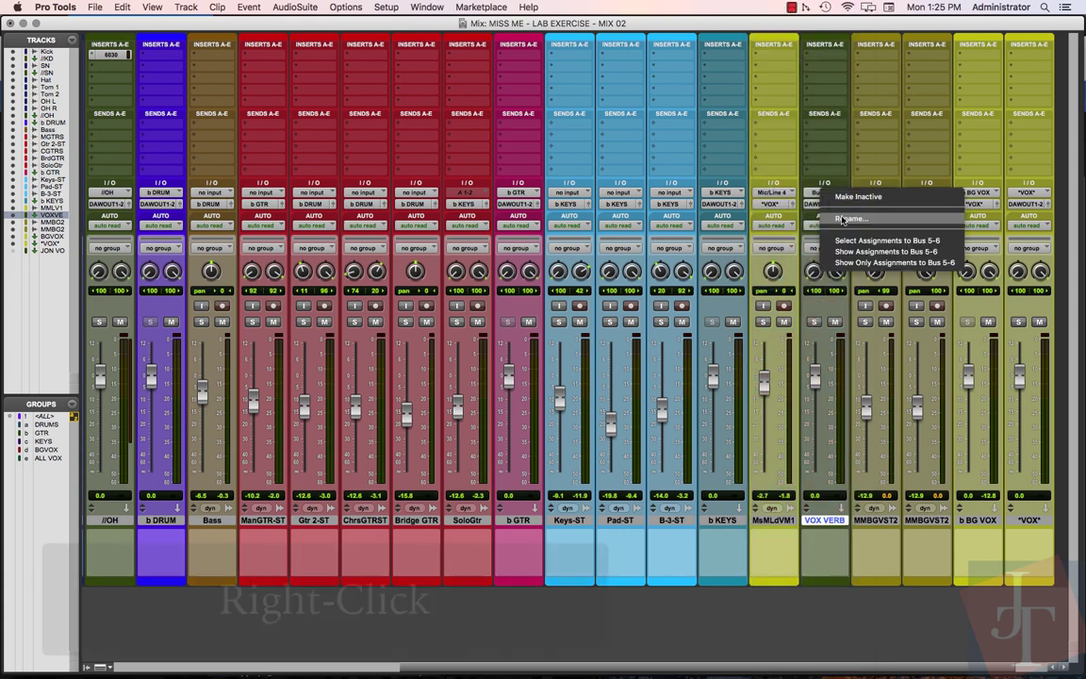
{"action": "key", "text": "Escape"}
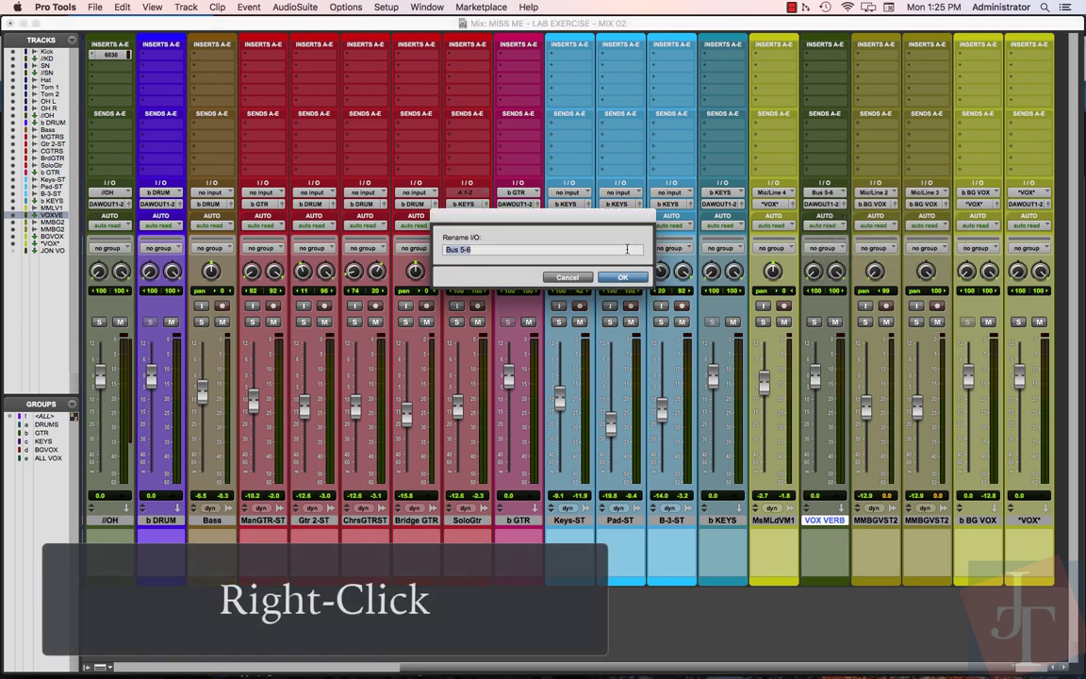
{"action": "type", "text": "VOX VERB"}
{"action": "key", "text": "Return"}
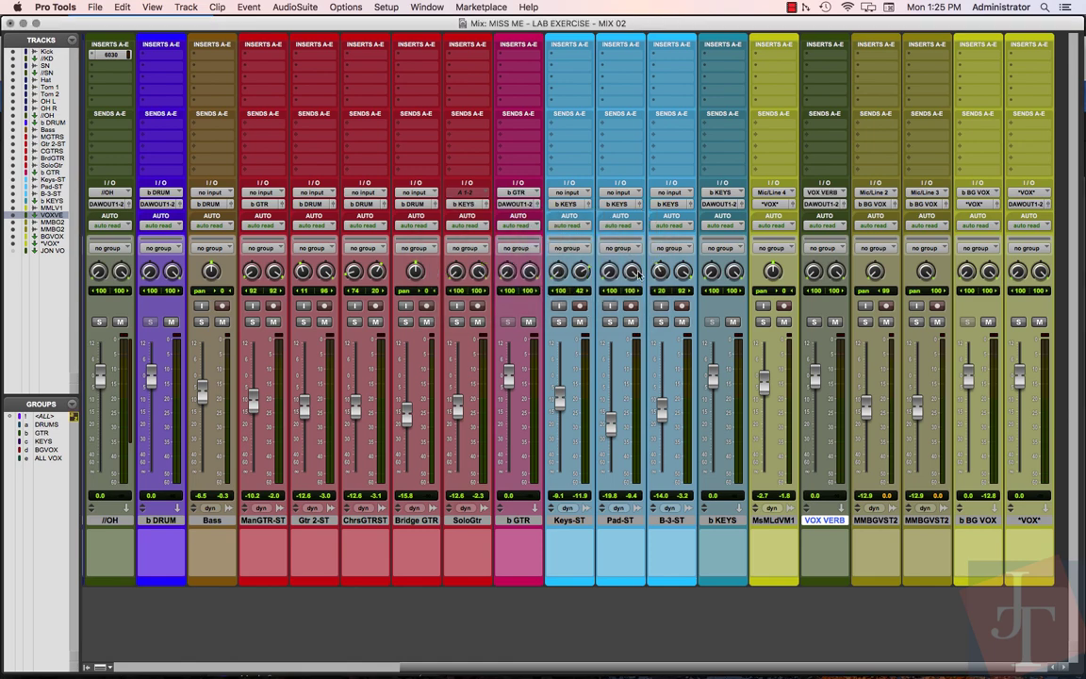
Step: Insert a stereo McDSP Revolver reverb on VOX VERB, then reselect the MsMLdVM1 lead vocal
{"action": "left_click", "coordinate": [815, 56]}
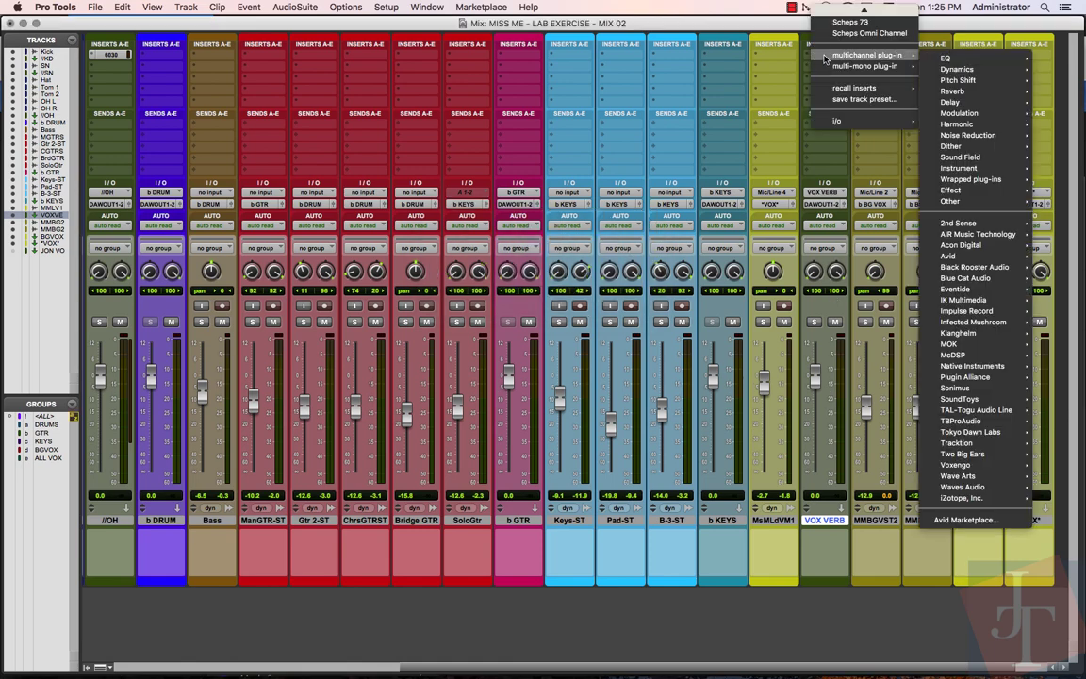
{"action": "mouse_move", "coordinate": [866, 55]}
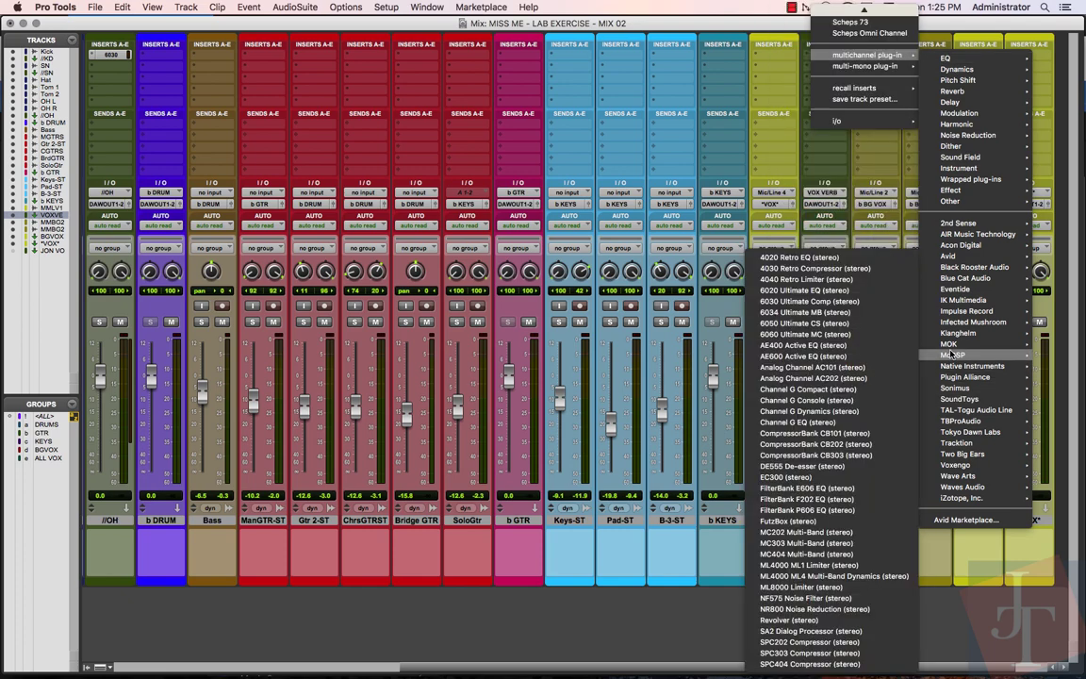
{"action": "mouse_move", "coordinate": [953, 355]}
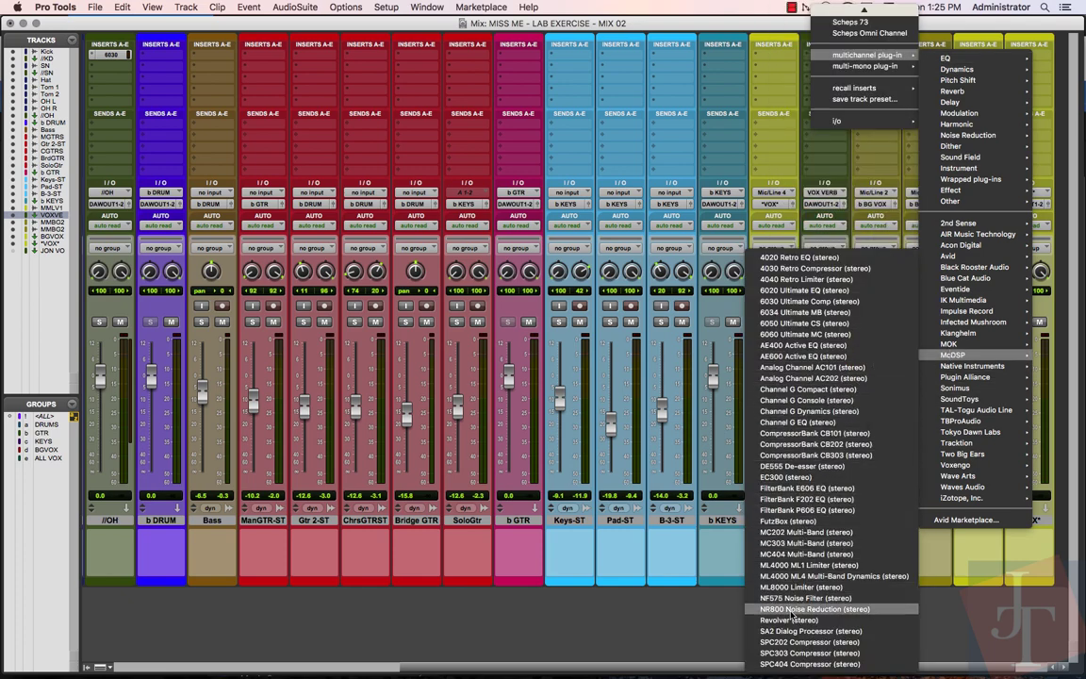
{"action": "left_click", "coordinate": [789, 620]}
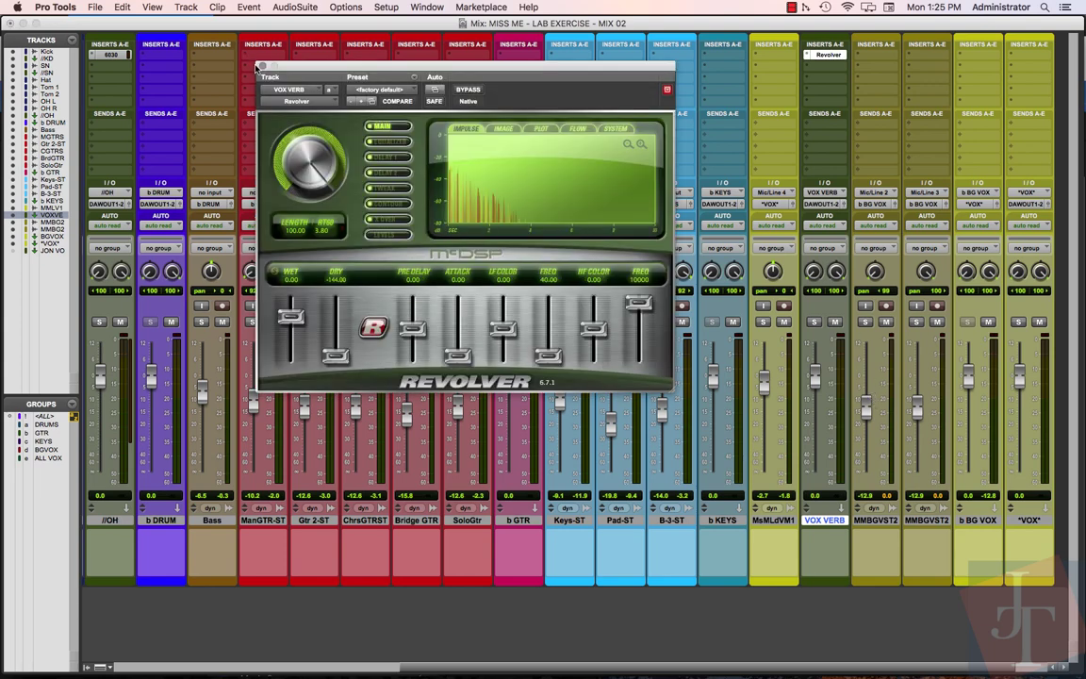
{"action": "left_click", "coordinate": [263, 66]}
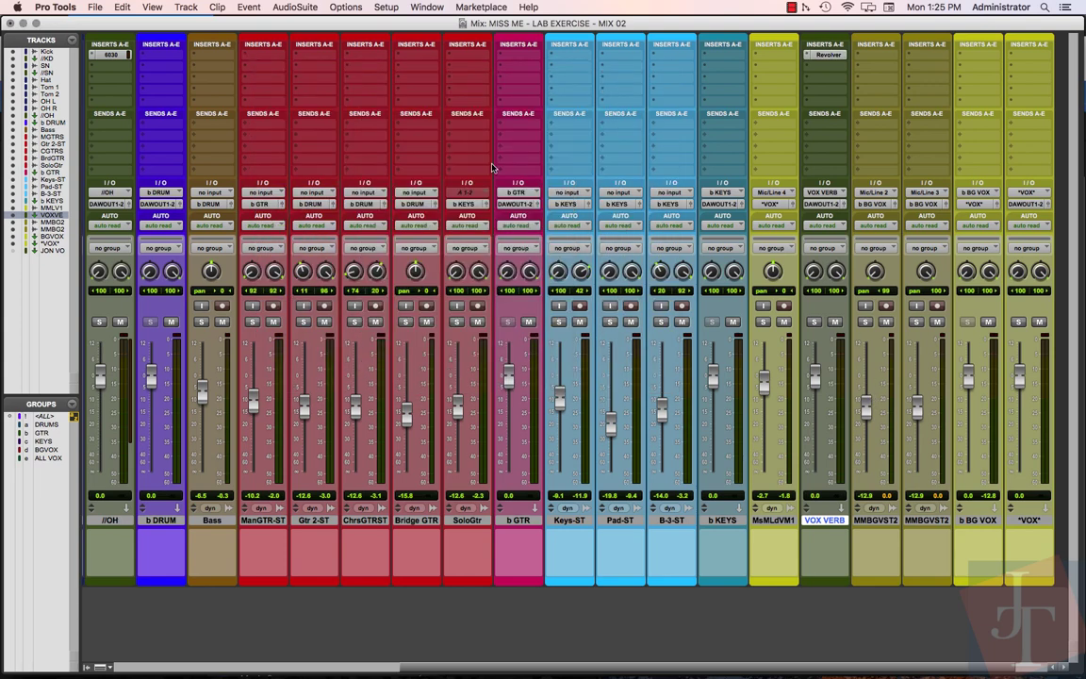
{"action": "left_click", "coordinate": [773, 519]}
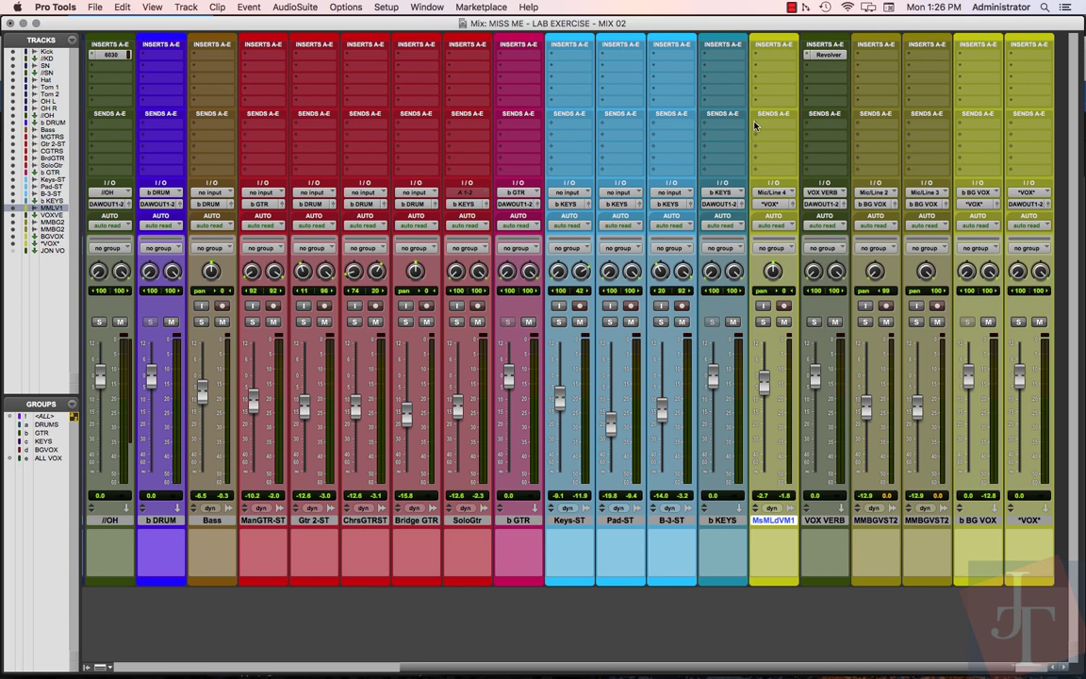
Step: Add a send on MsMLdVM1 routed to the VOX VERB (Stereo) aux
{"action": "left_click", "coordinate": [759, 125]}
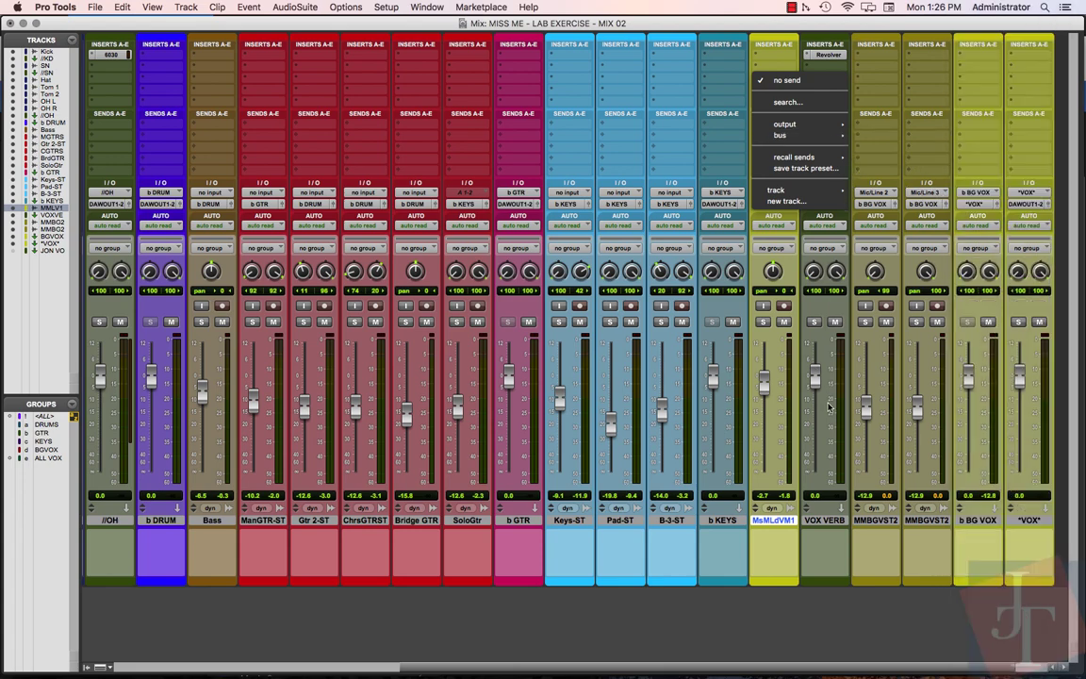
{"action": "left_click", "coordinate": [830, 430]}
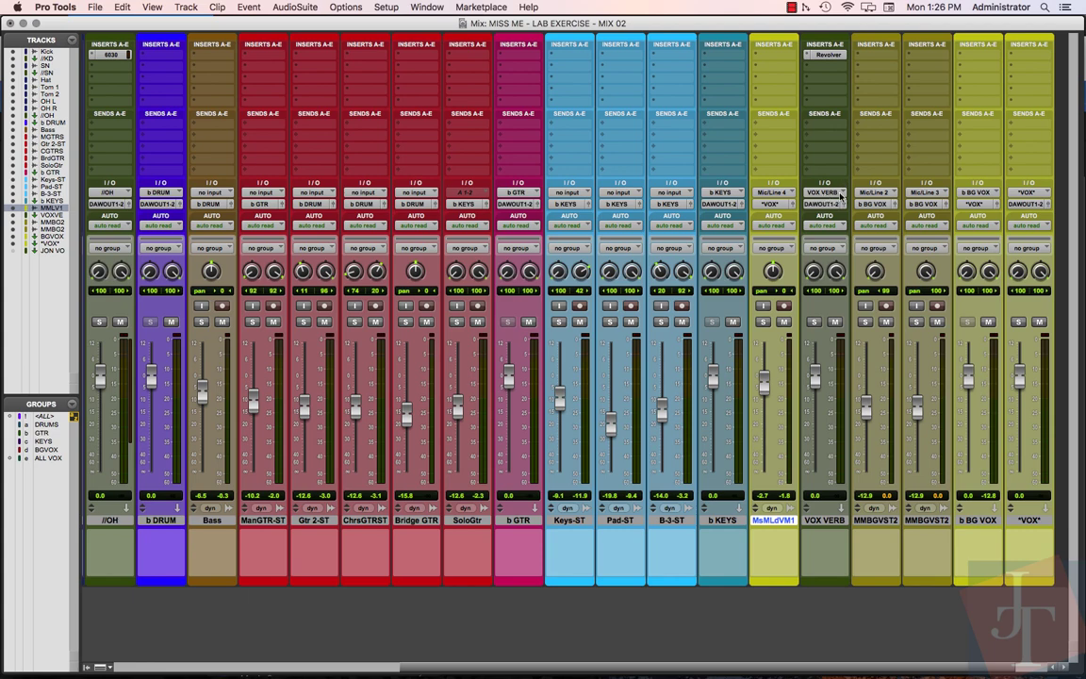
{"action": "left_click", "coordinate": [762, 127]}
{"action": "mouse_move", "coordinate": [785, 190]}
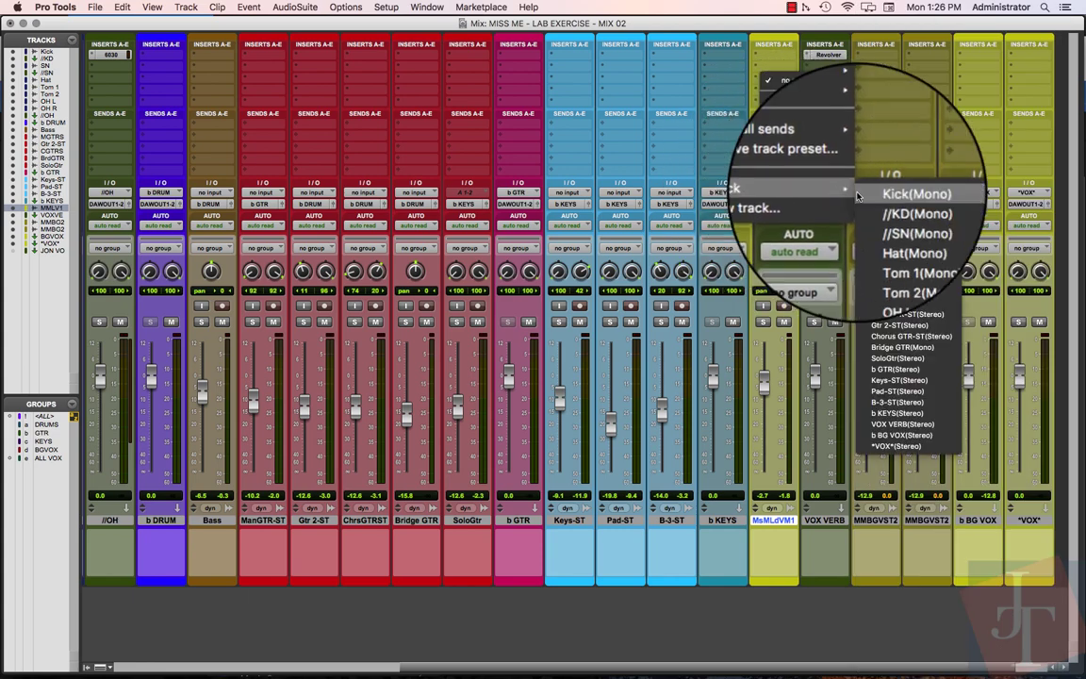
{"action": "left_click", "coordinate": [900, 426]}
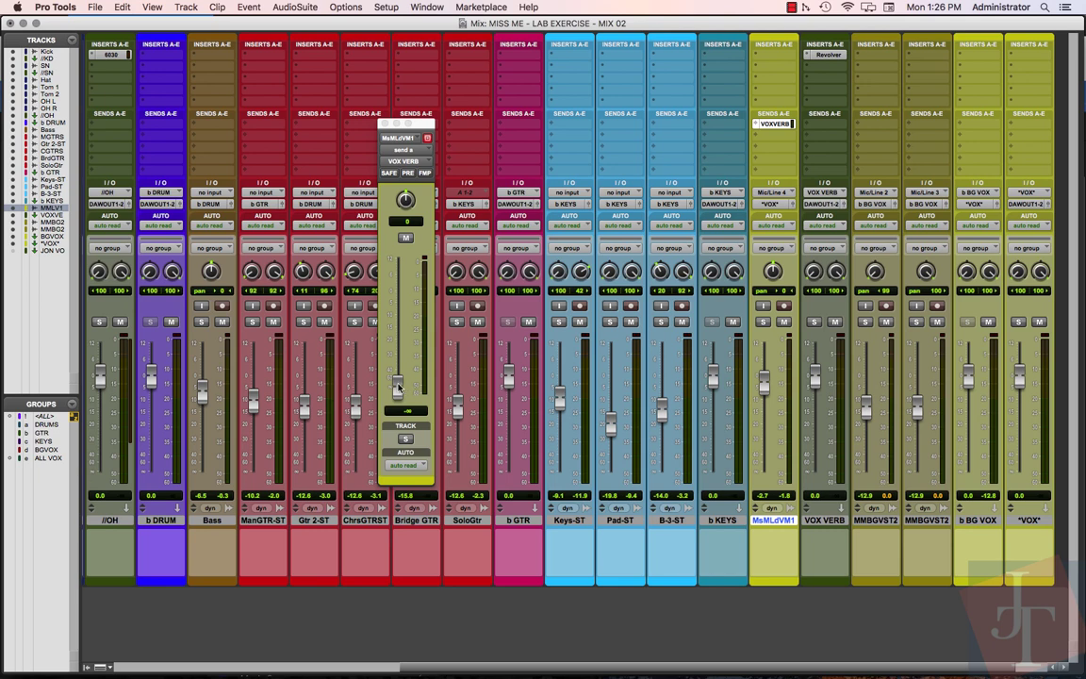
Step: Set the VOX VERB send to 0 dB and readjust the lead vocal fader
{"action": "left_click", "coordinate": [398, 386], "text": "alt"}
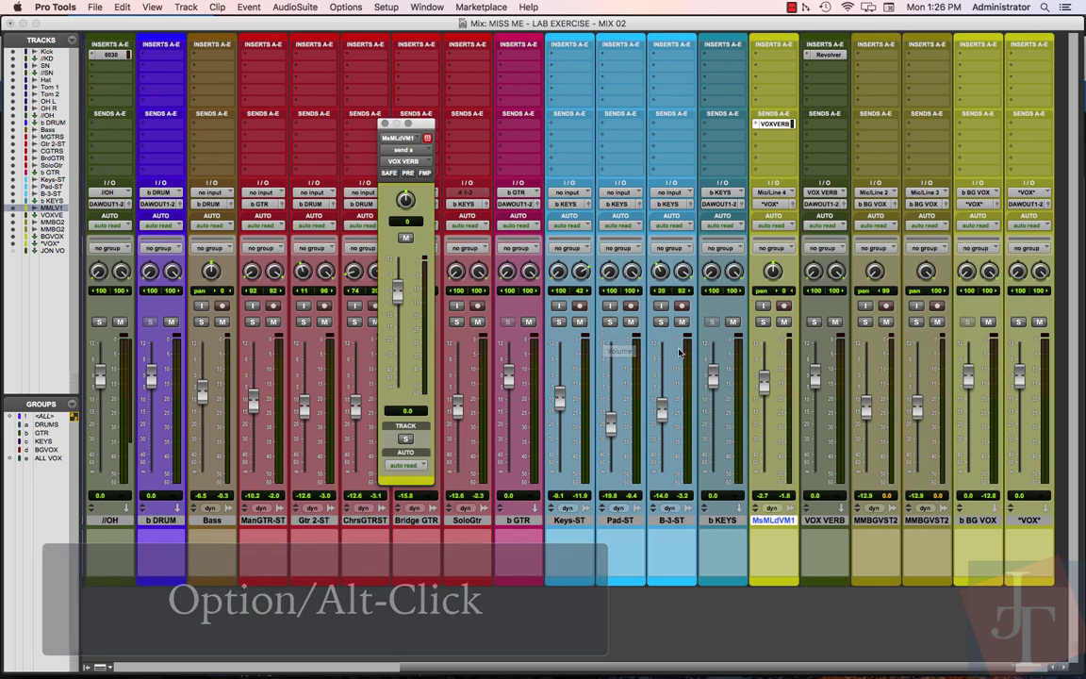
{"action": "left_click_drag", "start_coordinate": [764, 385], "coordinate": [778, 387]}
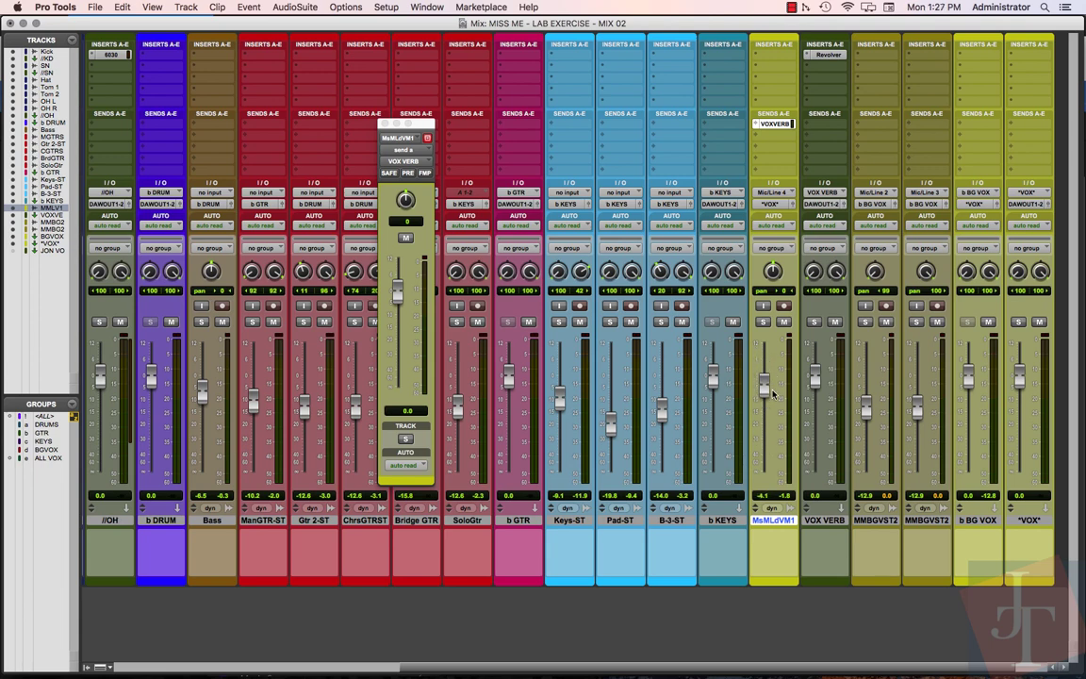
{"action": "left_click_drag", "start_coordinate": [778, 387], "coordinate": [770, 433]}
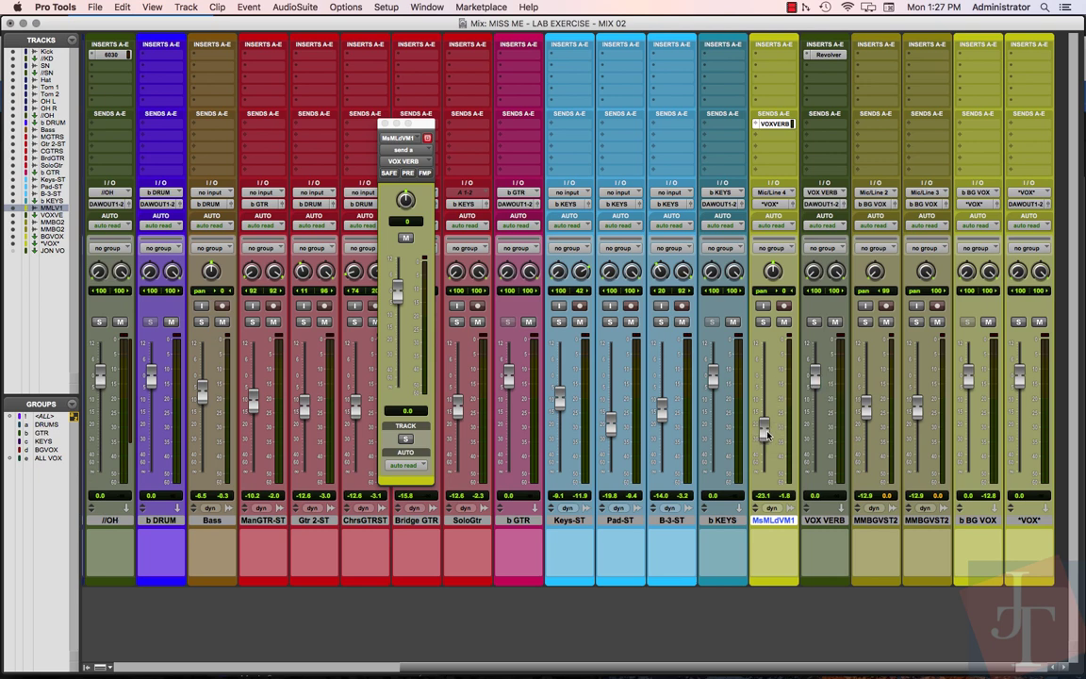
{"action": "left_click_drag", "start_coordinate": [764, 430], "coordinate": [775, 378]}
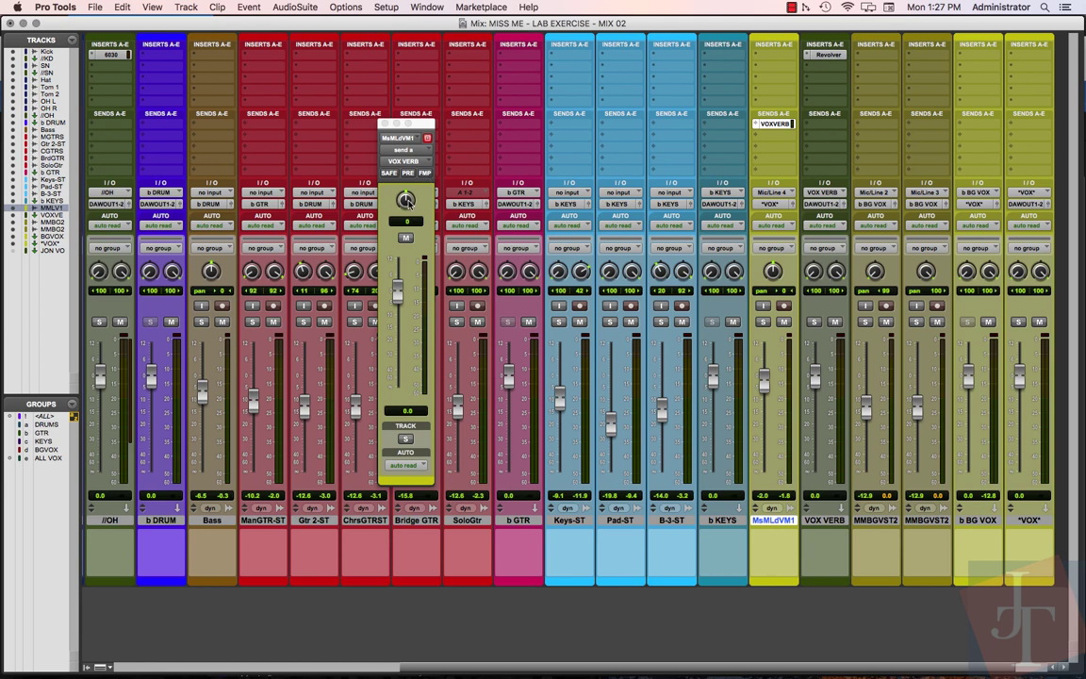
{"action": "left_click", "coordinate": [382, 124]}
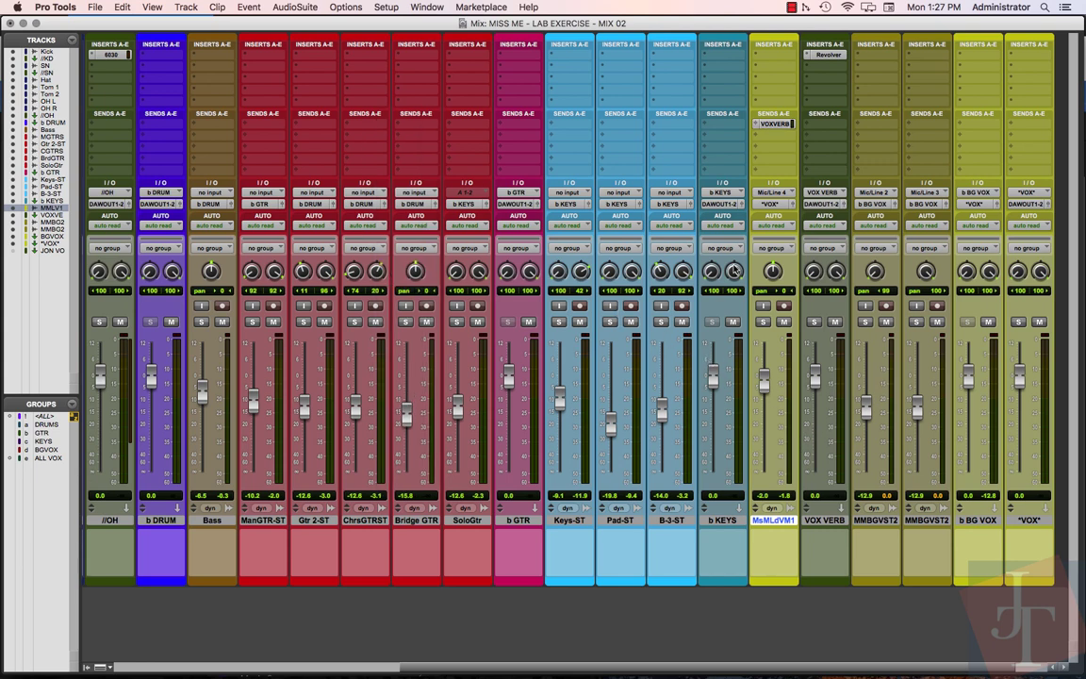
Step: Add a second MsMLdVM1 send feeding a new stereo aux named VOX DLY
{"action": "left_click", "coordinate": [758, 140]}
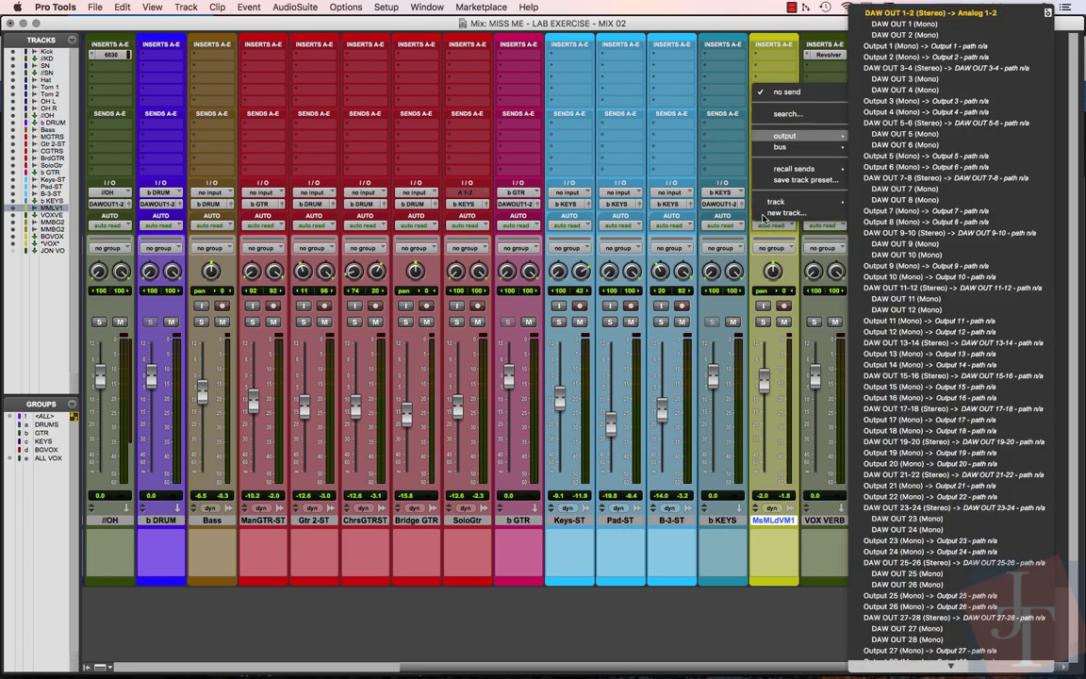
{"action": "left_click", "coordinate": [778, 214]}
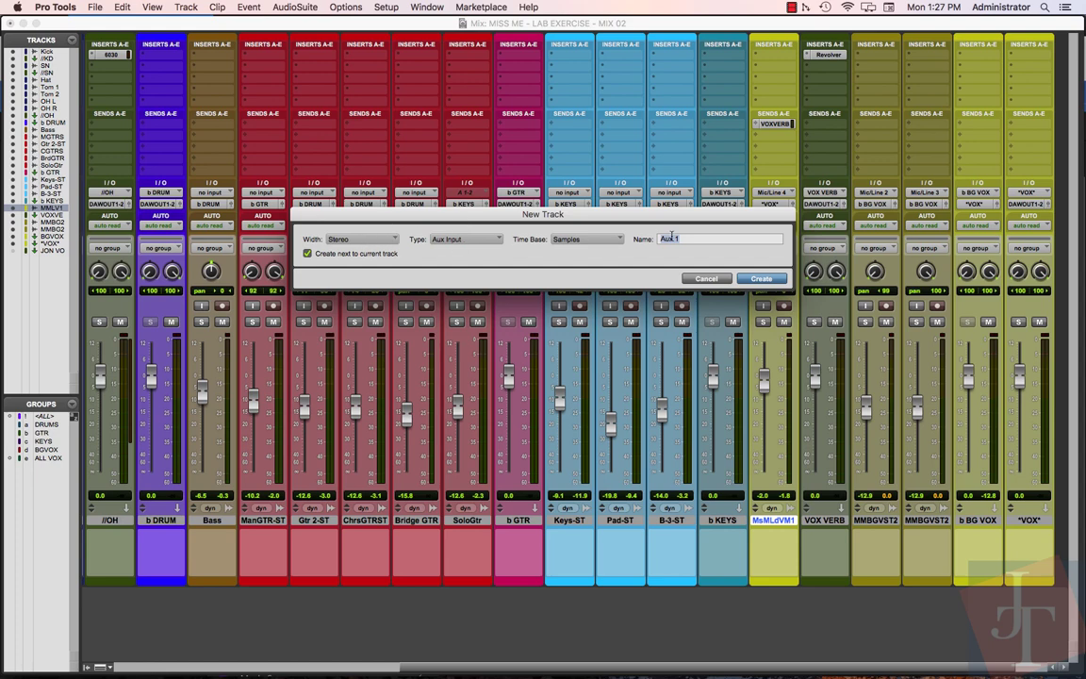
{"action": "type", "text": "VOX DLY"}
{"action": "key", "text": "Return"}
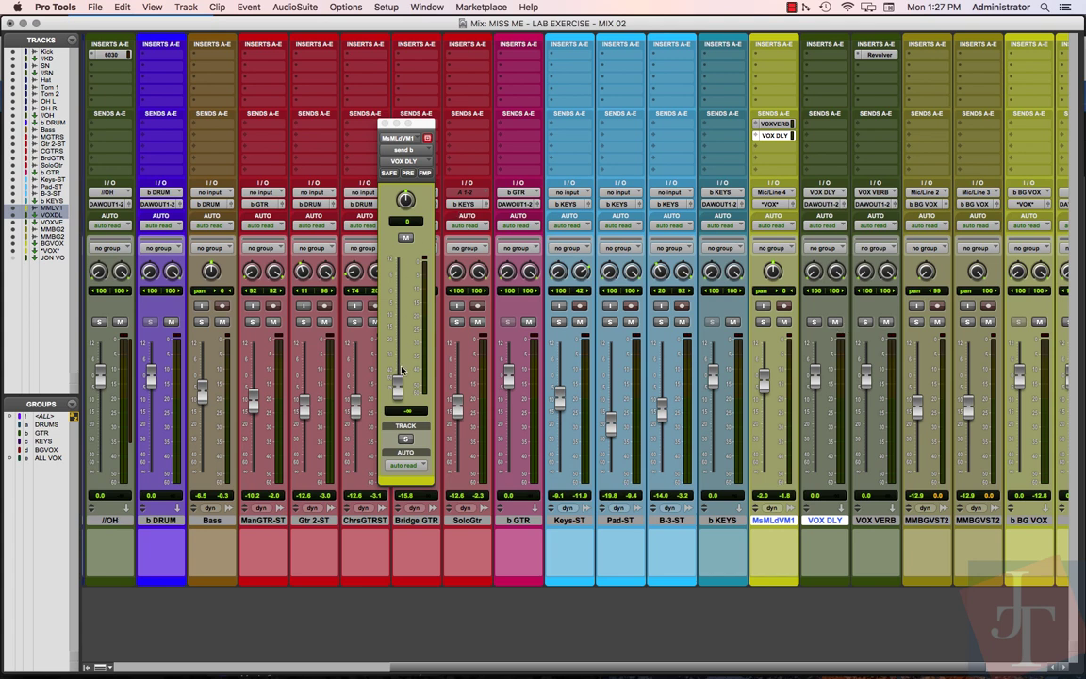
Step: Set the lead vocal's VOX DLY send to 0 dB and browse McDSP plug-ins for VOX DLY
{"action": "left_click", "coordinate": [396, 389], "text": "alt"}
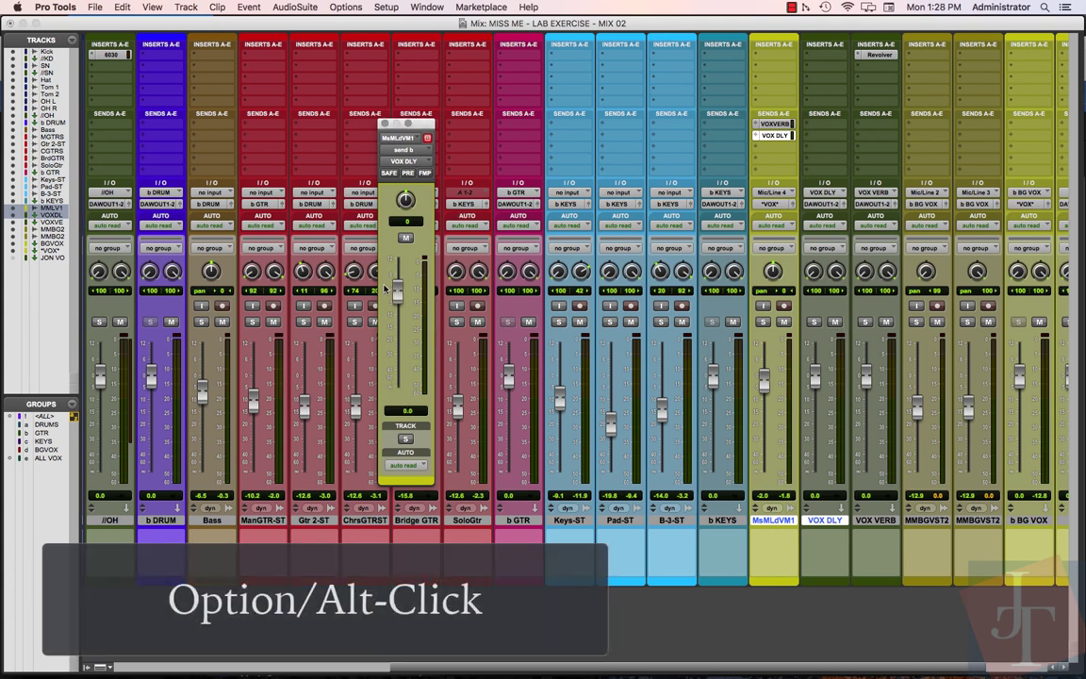
{"action": "left_click", "coordinate": [384, 124]}
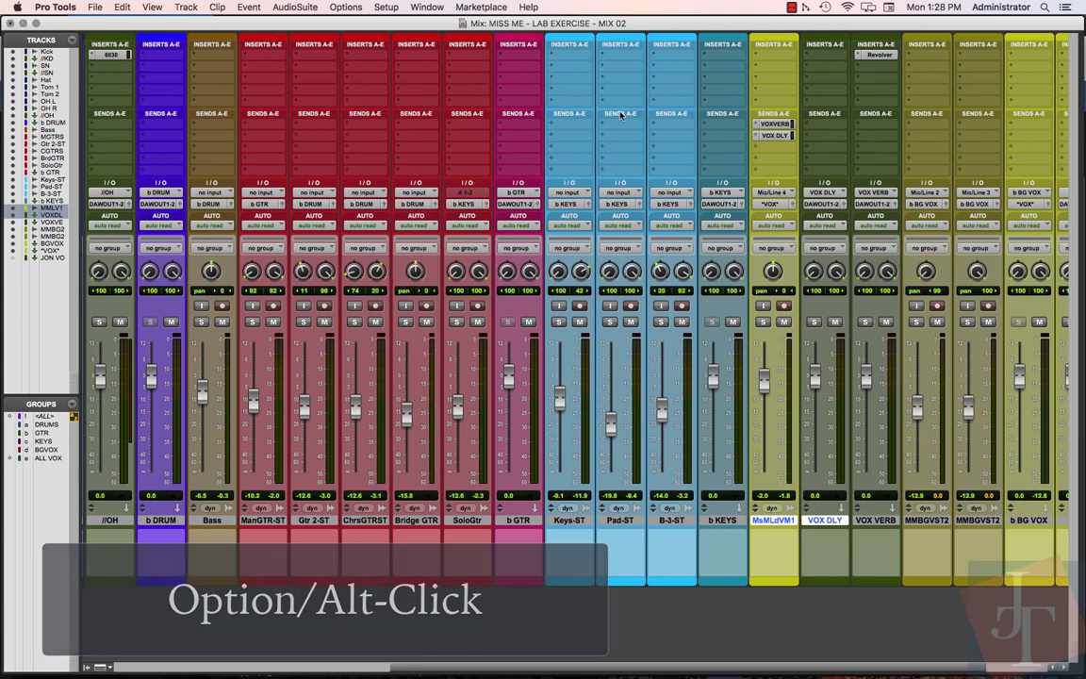
{"action": "left_click", "coordinate": [811, 57]}
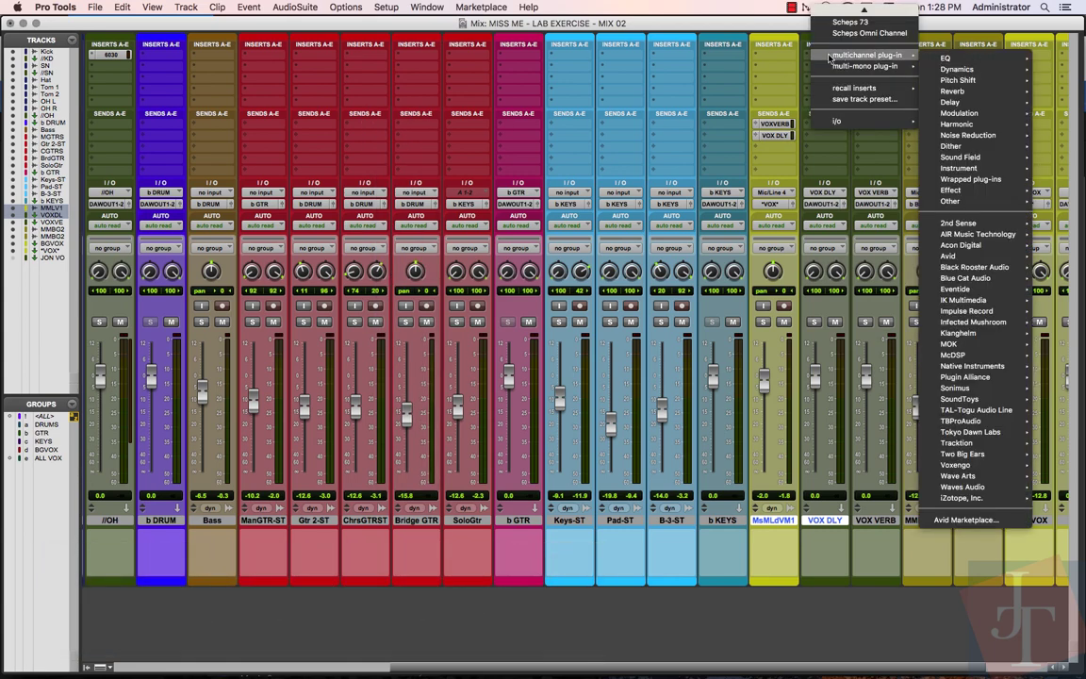
{"action": "mouse_move", "coordinate": [865, 54]}
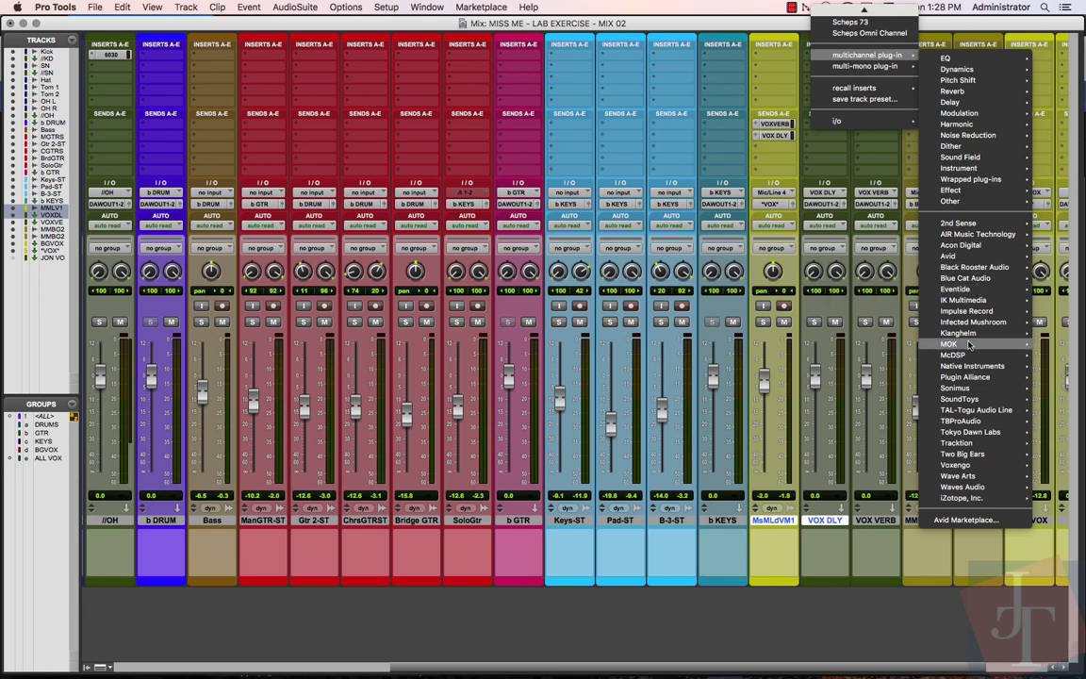
{"action": "mouse_move", "coordinate": [953, 355]}
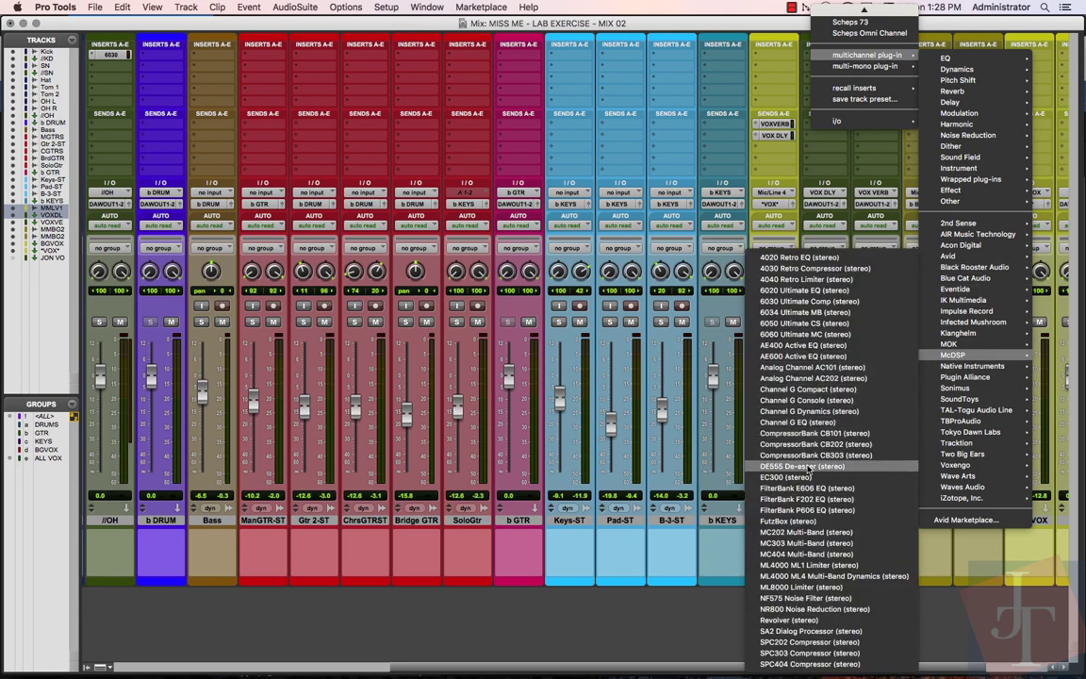
Step: Insert the EC300 delay on VOX DLY, audition Digital and Analog, and settle on Magnetic
{"action": "left_click", "coordinate": [789, 619]}
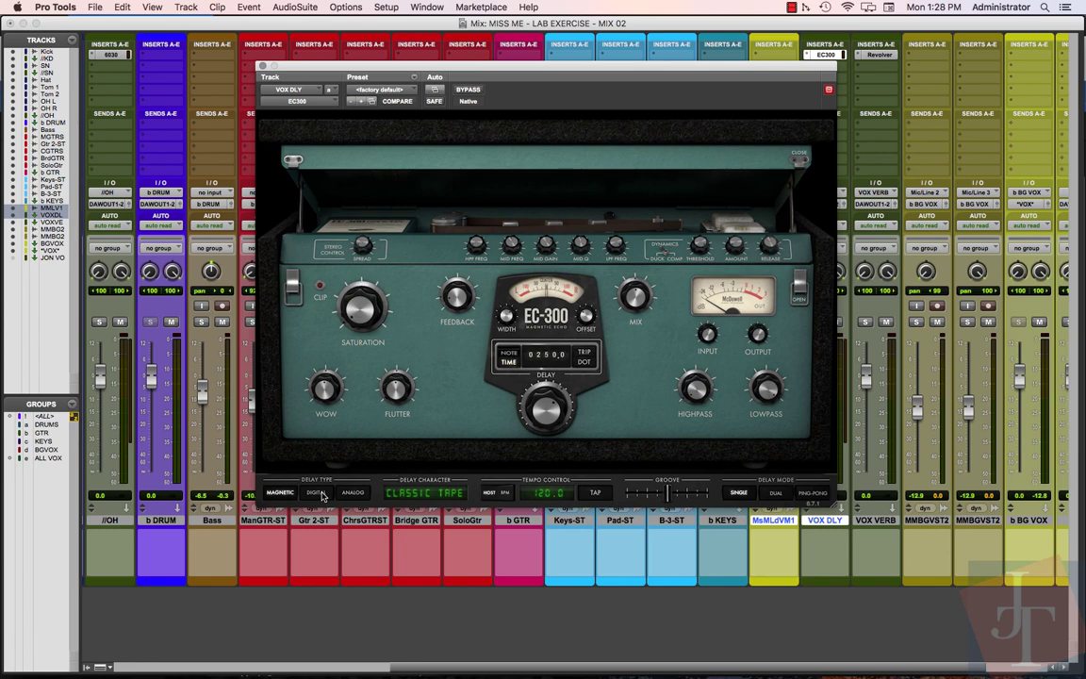
{"action": "left_click", "coordinate": [316, 493]}
{"action": "left_click", "coordinate": [352, 493]}
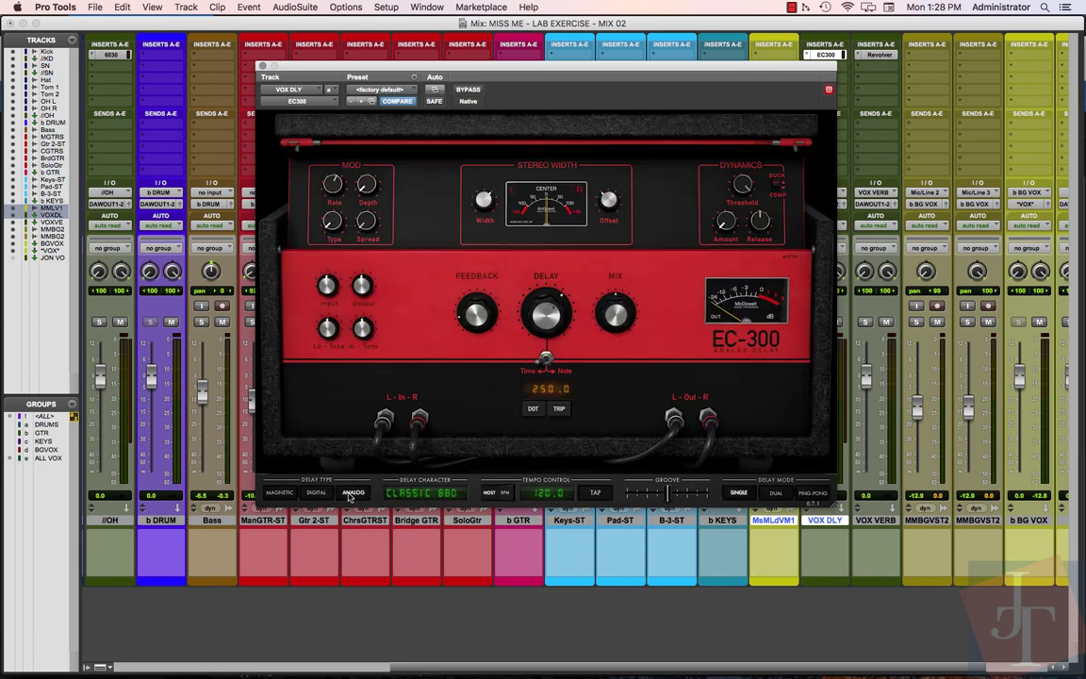
{"action": "left_click", "coordinate": [281, 493]}
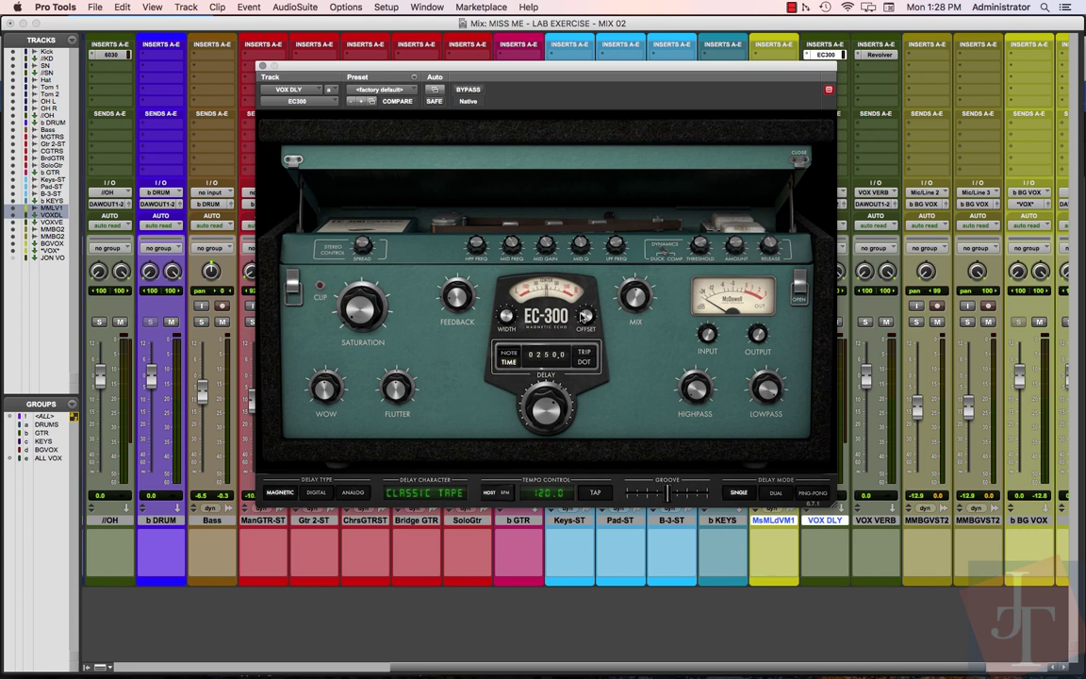
Step: Audition ping-pong and dual delay modes, then leave the EC300 on Single delay
{"action": "left_click", "coordinate": [812, 494]}
{"action": "left_click", "coordinate": [741, 493]}
{"action": "left_click", "coordinate": [775, 493]}
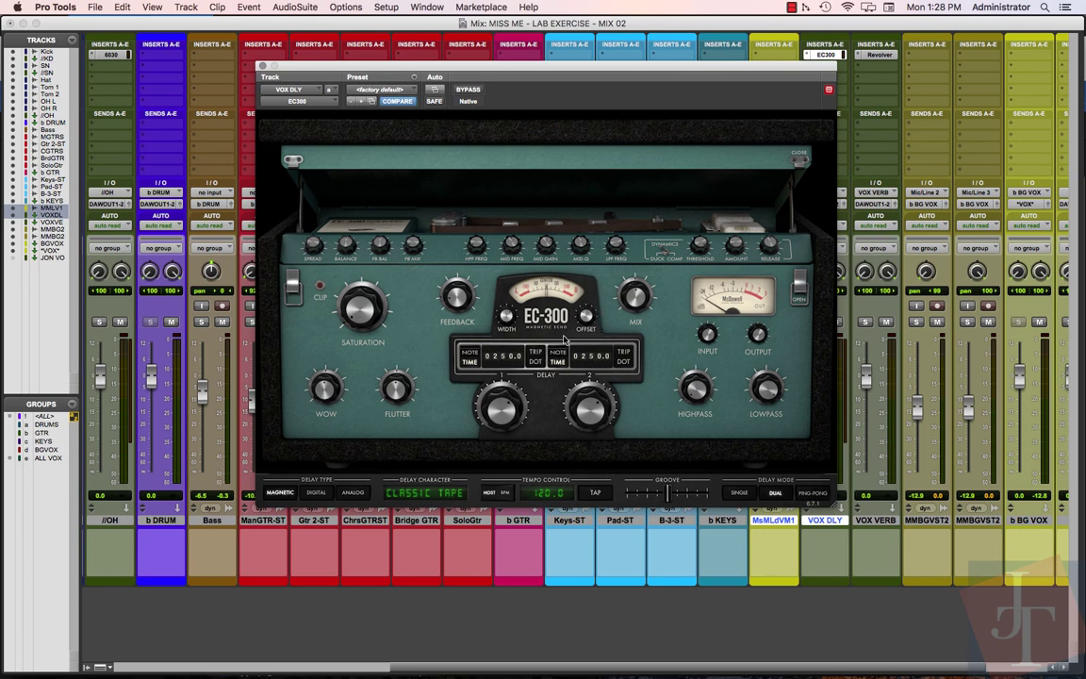
{"action": "left_click", "coordinate": [740, 494]}
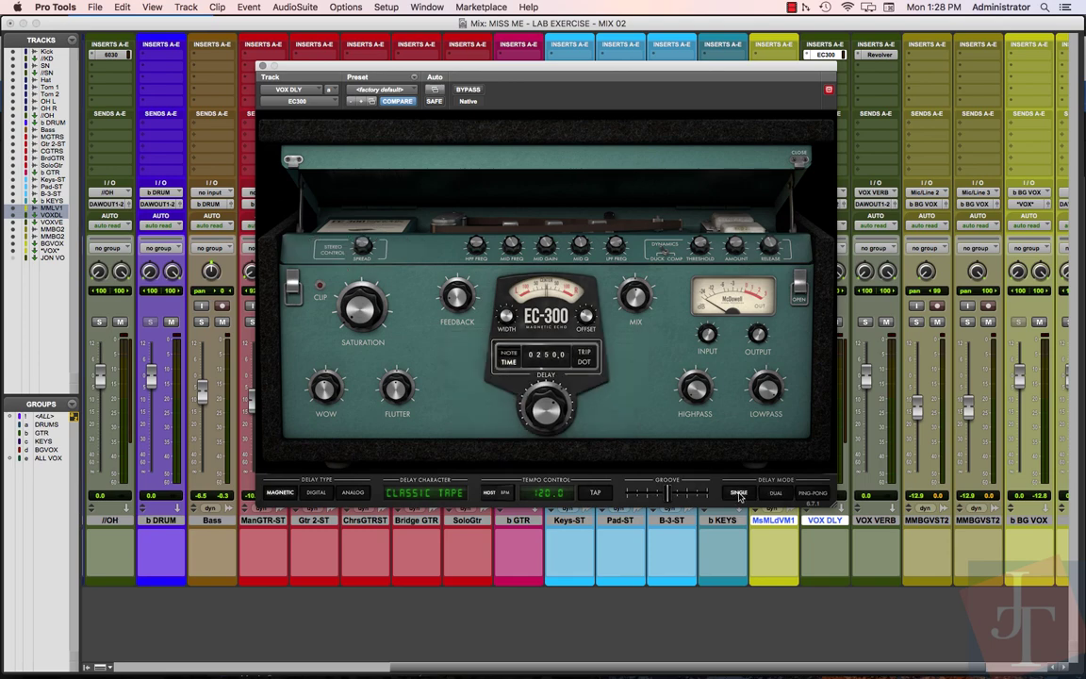
{"action": "left_click", "coordinate": [262, 66]}
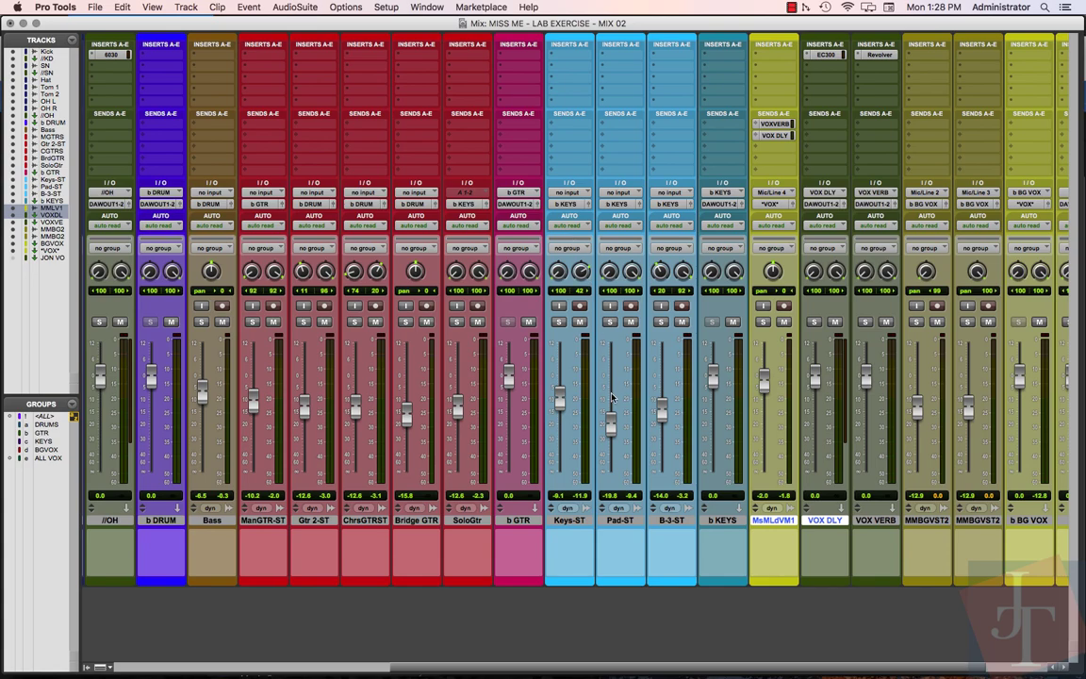